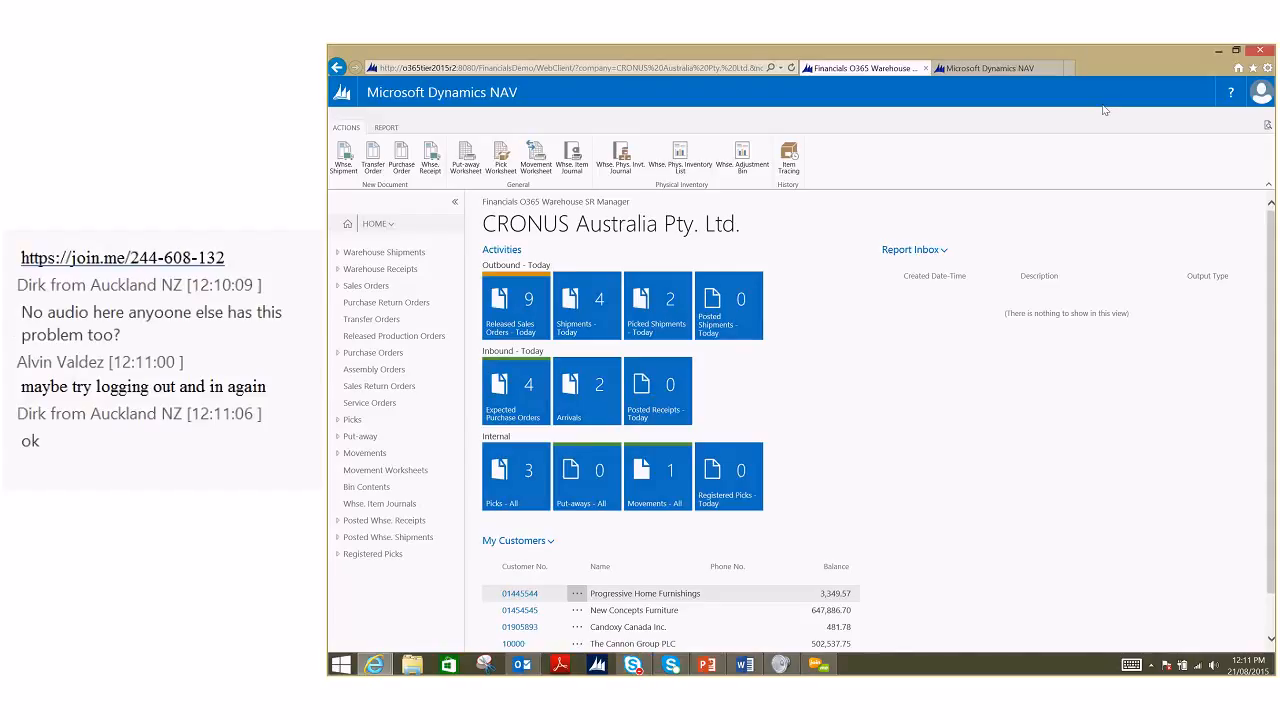
Open the fourth sales order in the sales orders list, for Selangorian Ltd., and bring up its inventory pick IPI000003.
click(367, 287)
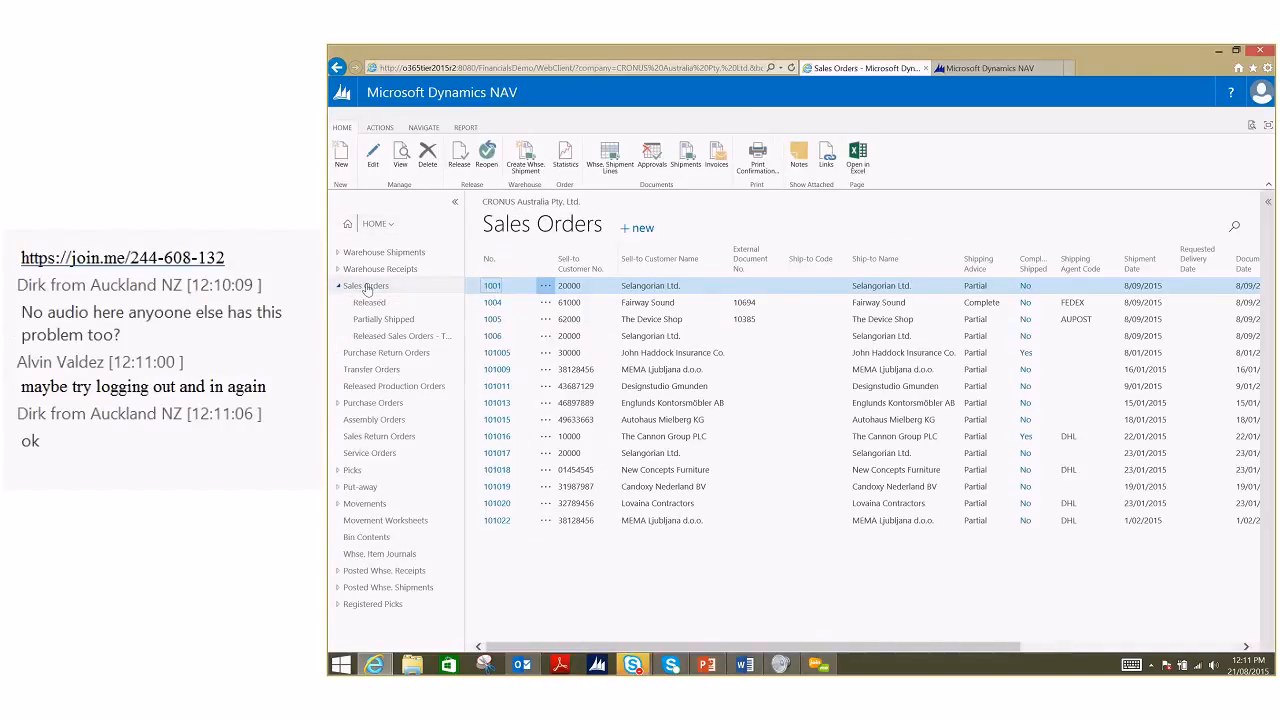
click(492, 337)
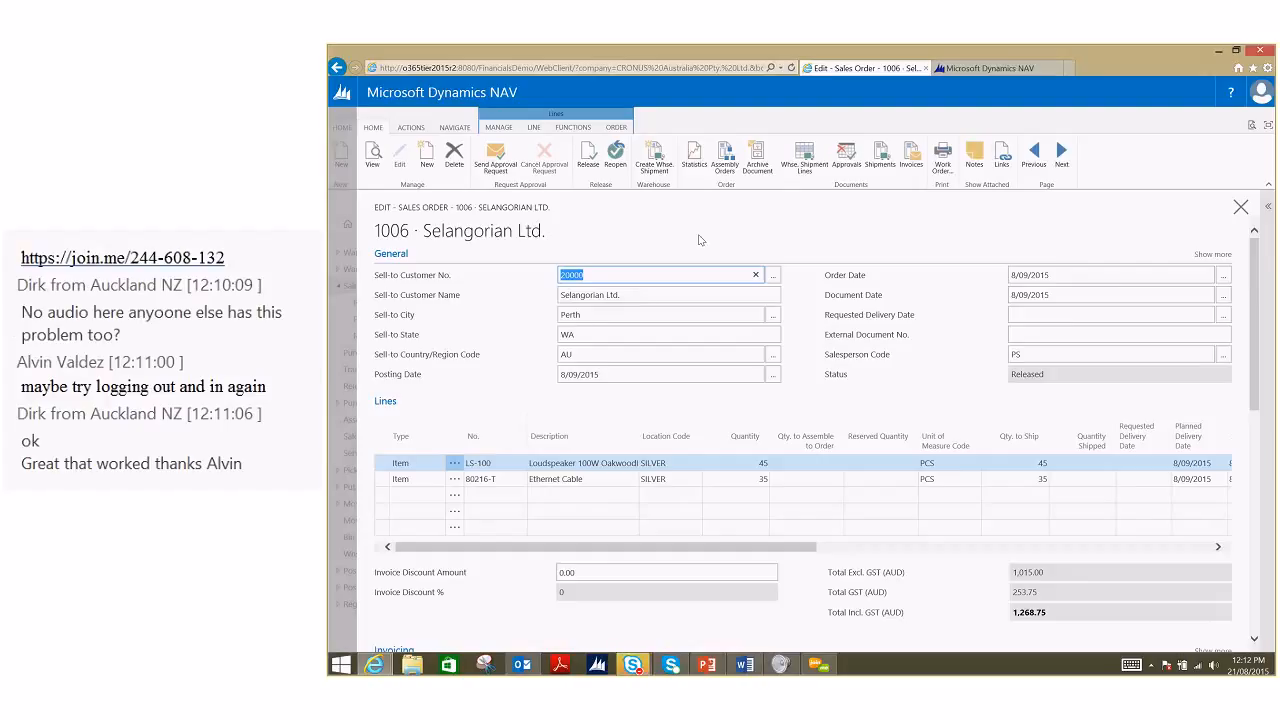
click(454, 127)
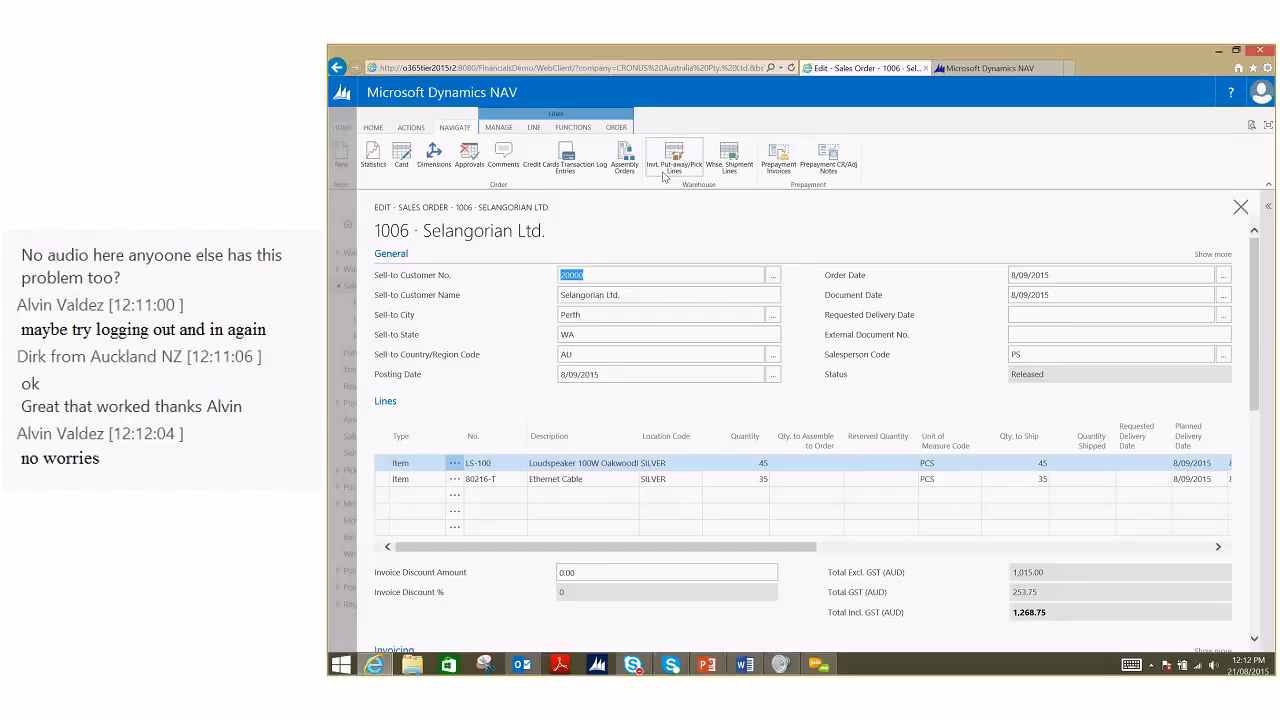
click(663, 174)
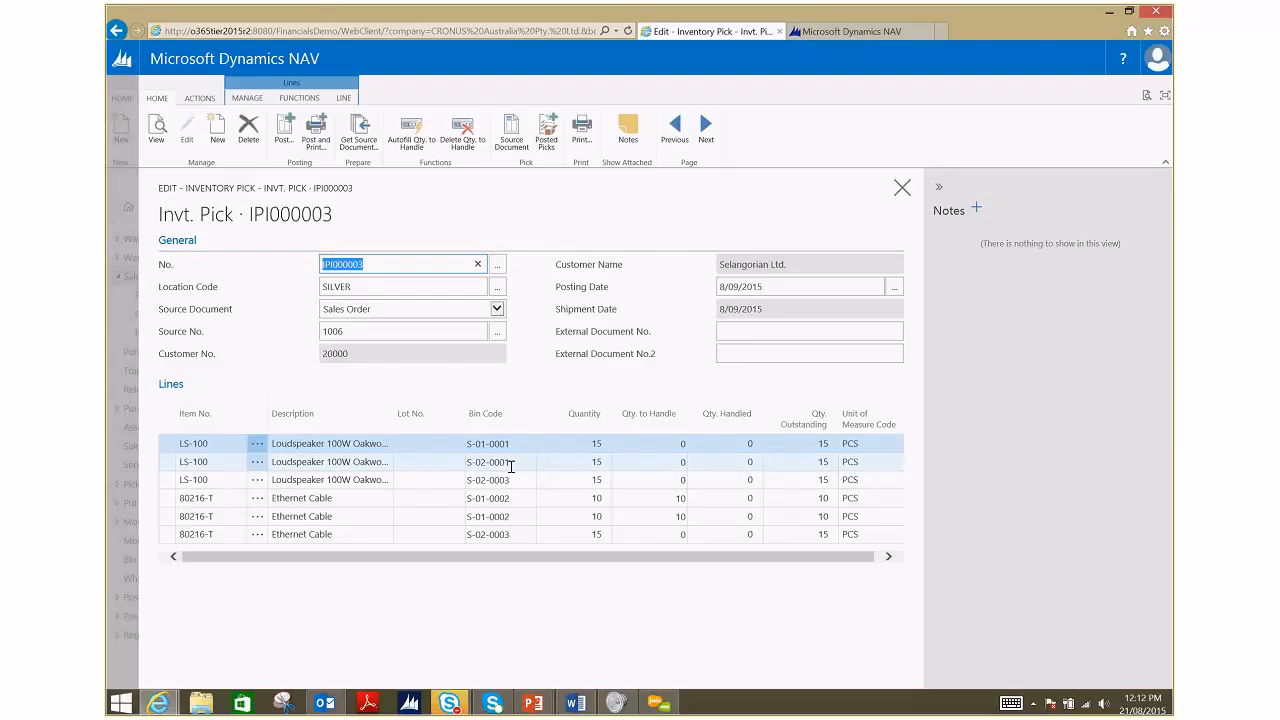
Look up the available lot numbers for the first Ethernet Cable line of the inventory pick, without choosing a lot.
click(454, 500)
click(454, 503)
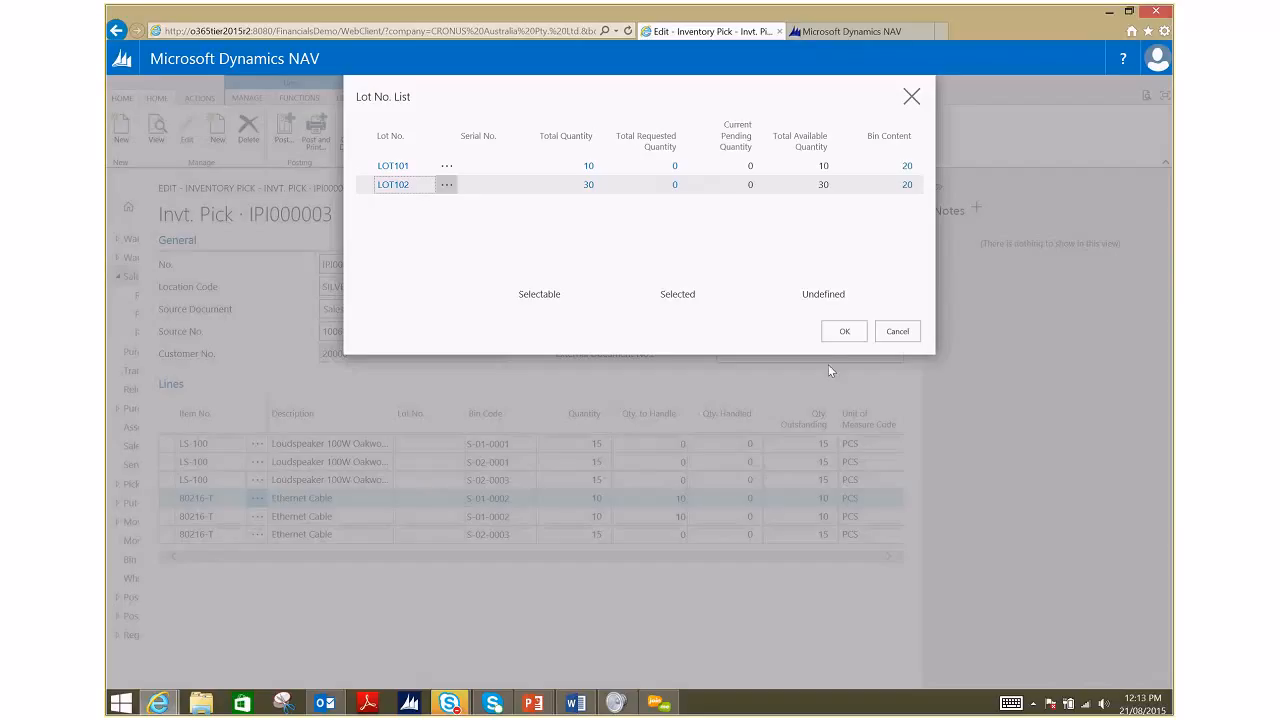
click(900, 333)
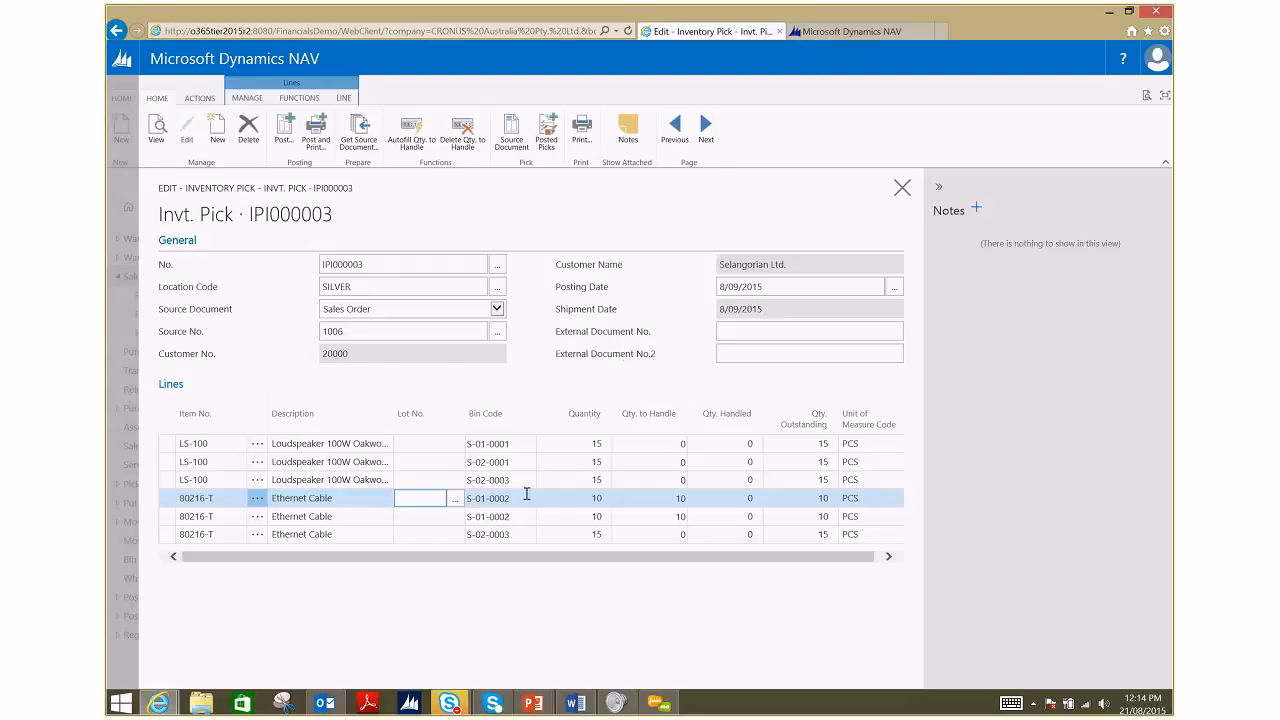
Look up the available bins for the first two LS-100 loudspeaker lines, keeping their assigned bin codes.
click(528, 450)
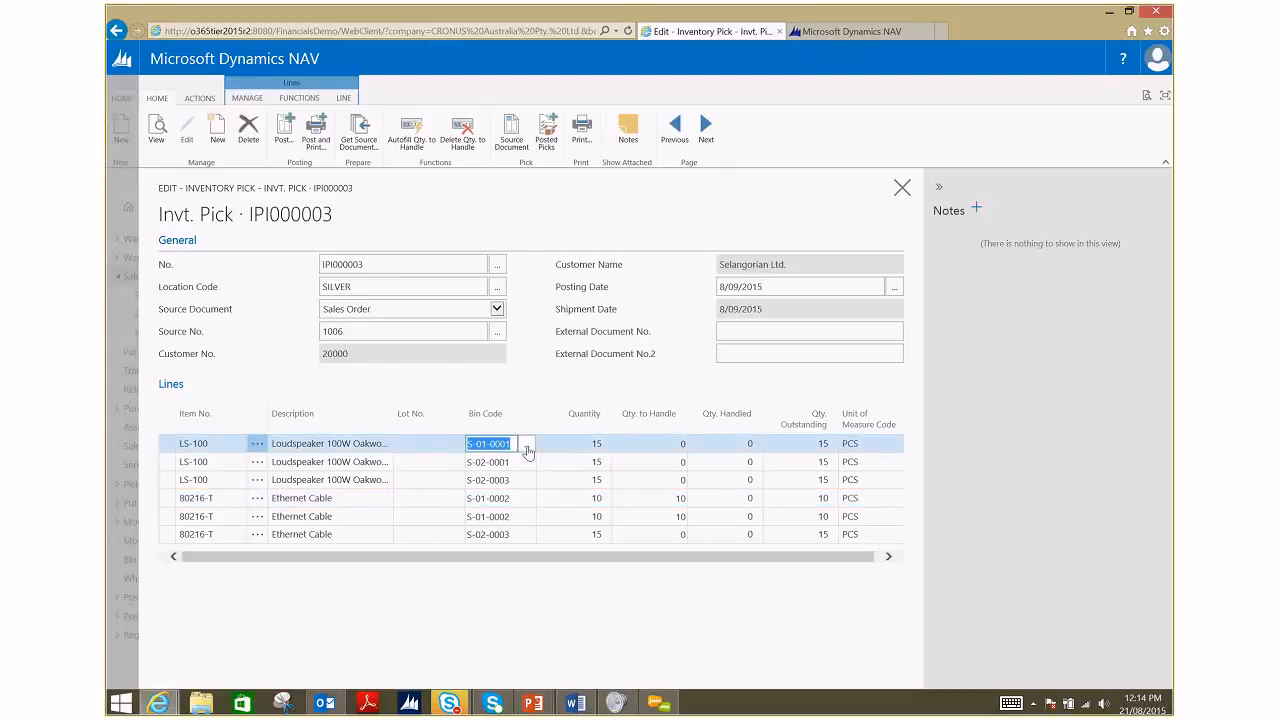
click(527, 447)
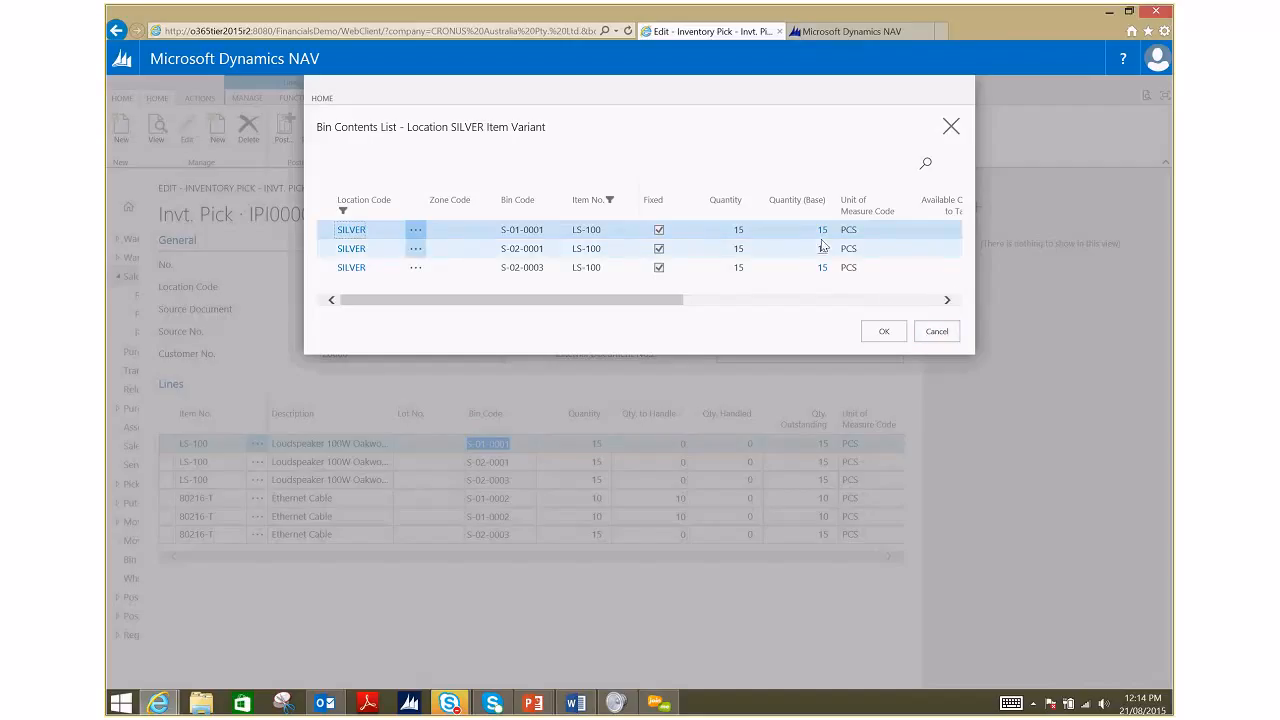
click(937, 332)
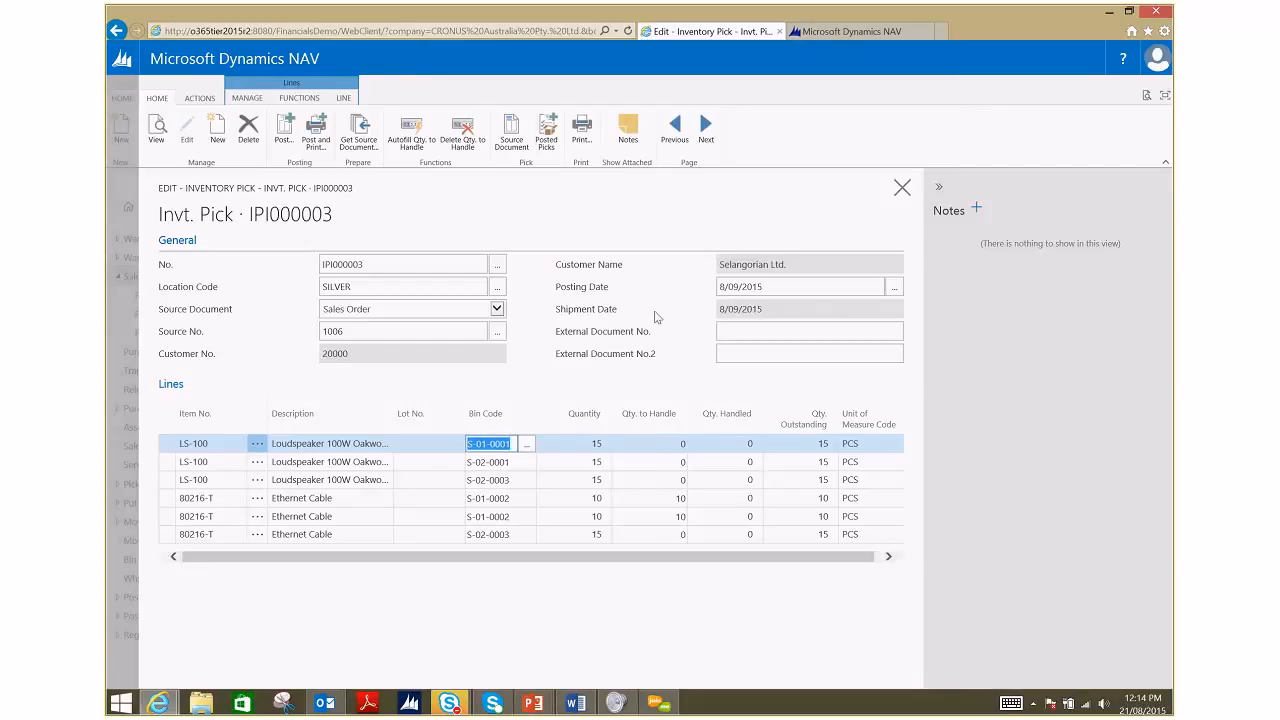
click(538, 466)
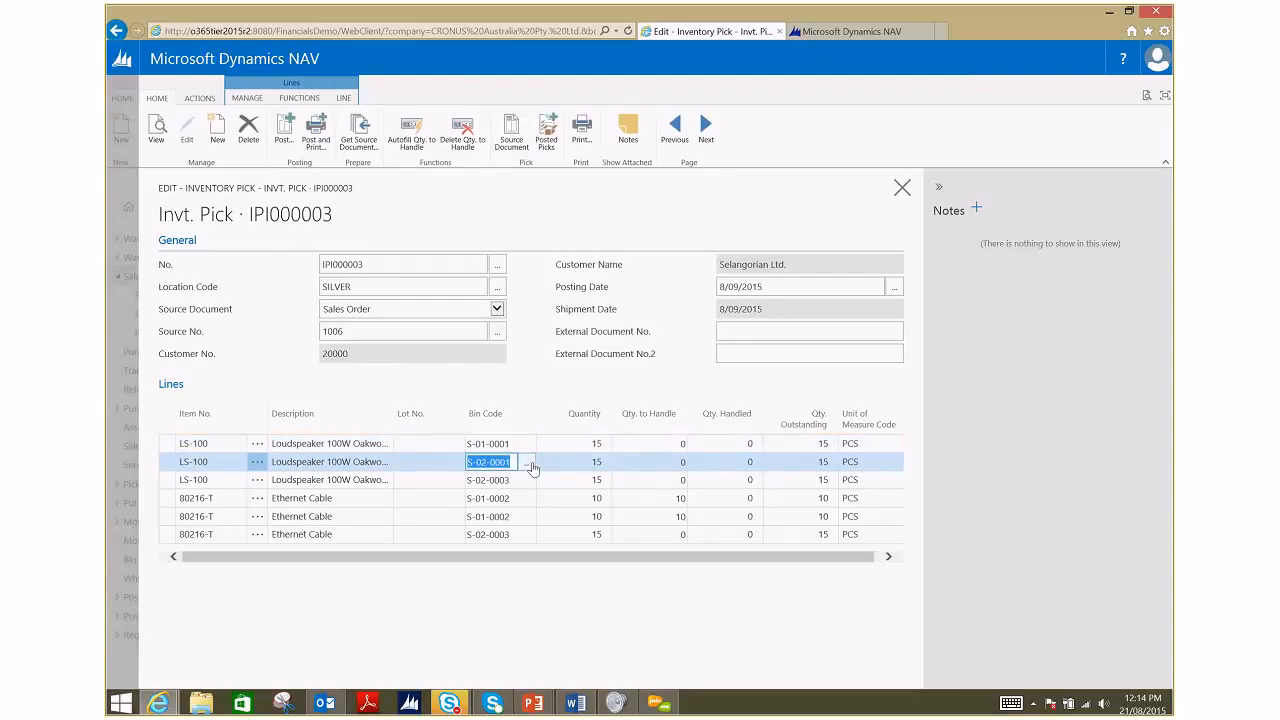
click(529, 466)
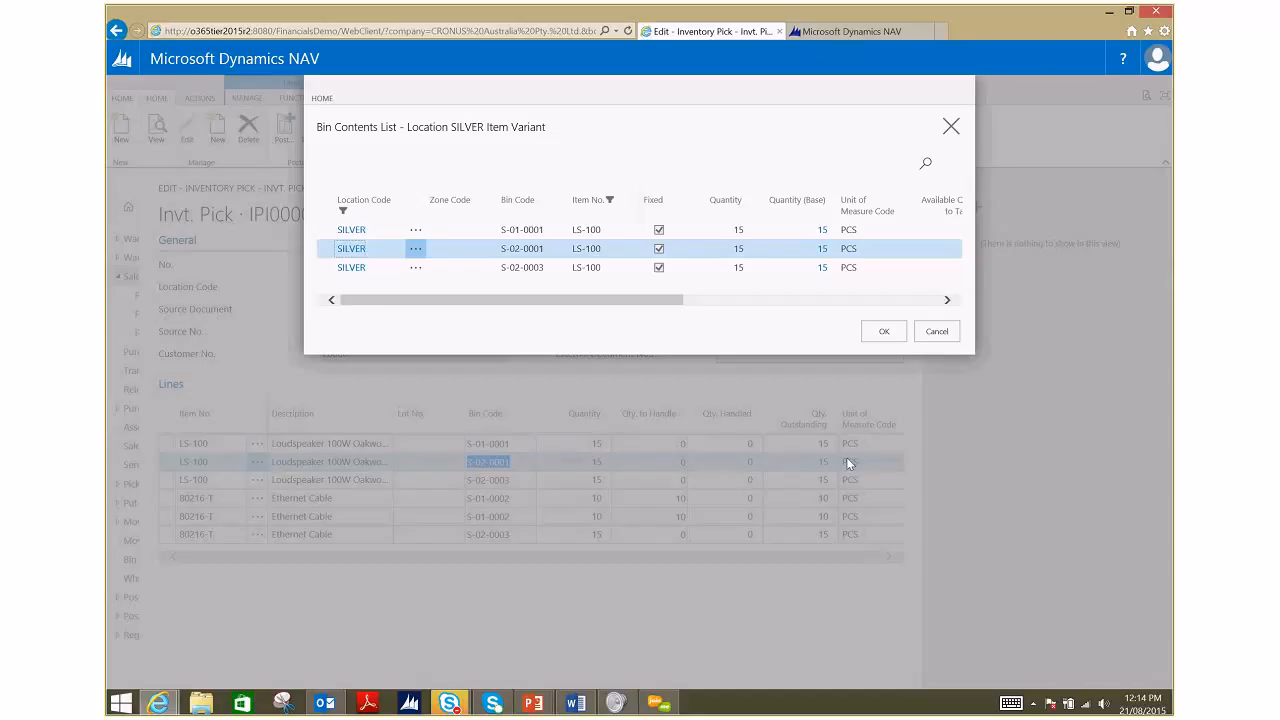
click(927, 338)
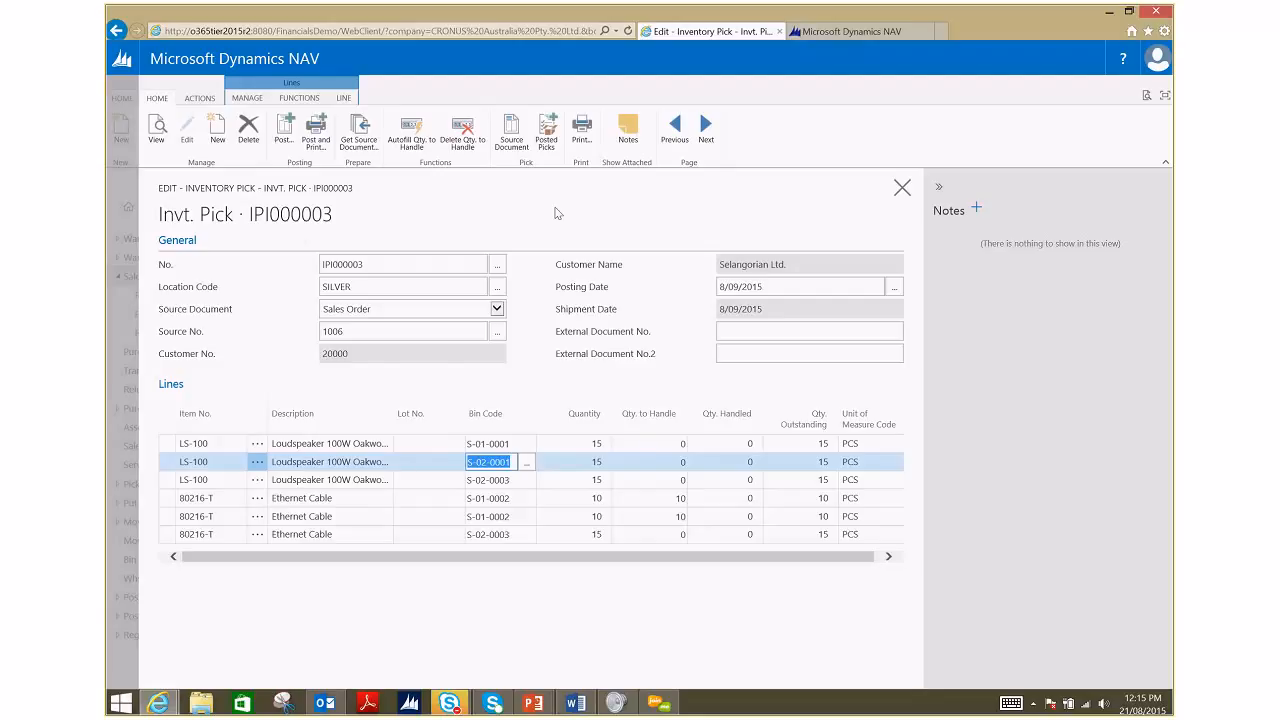
View the bin contents list for the third LS-100 line, in bin S-02-0003, and close it.
click(209, 101)
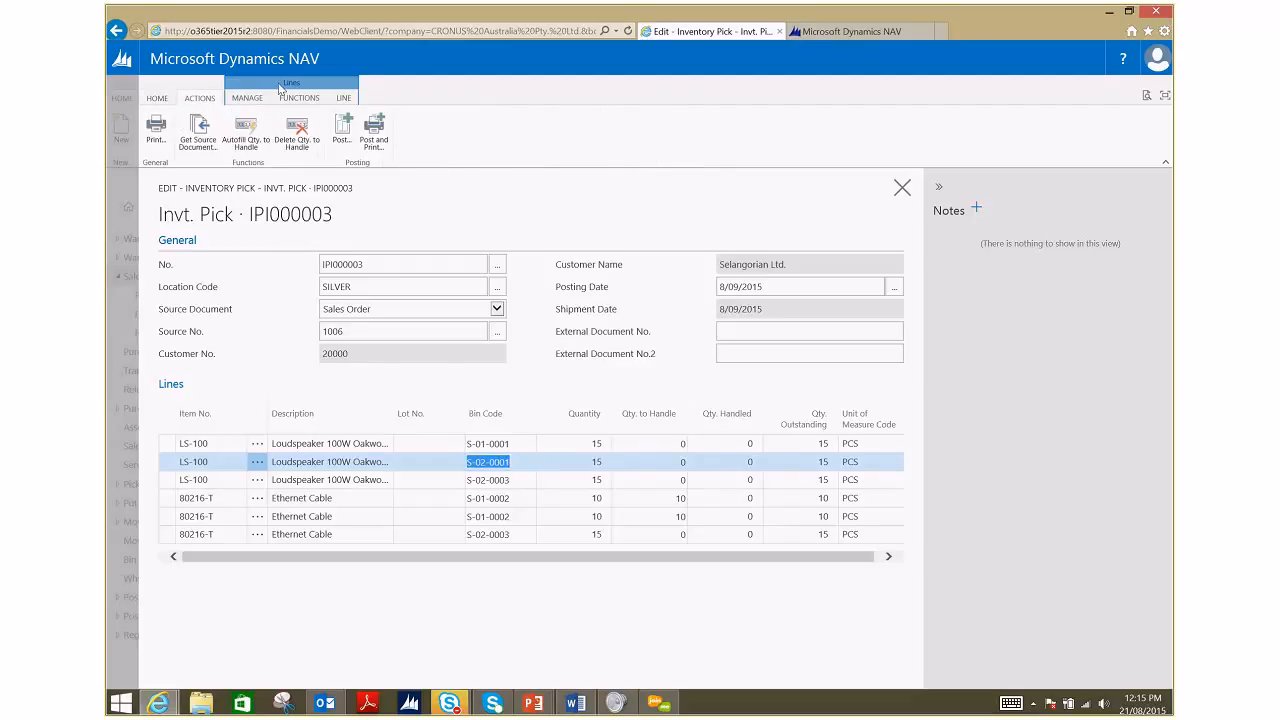
click(249, 101)
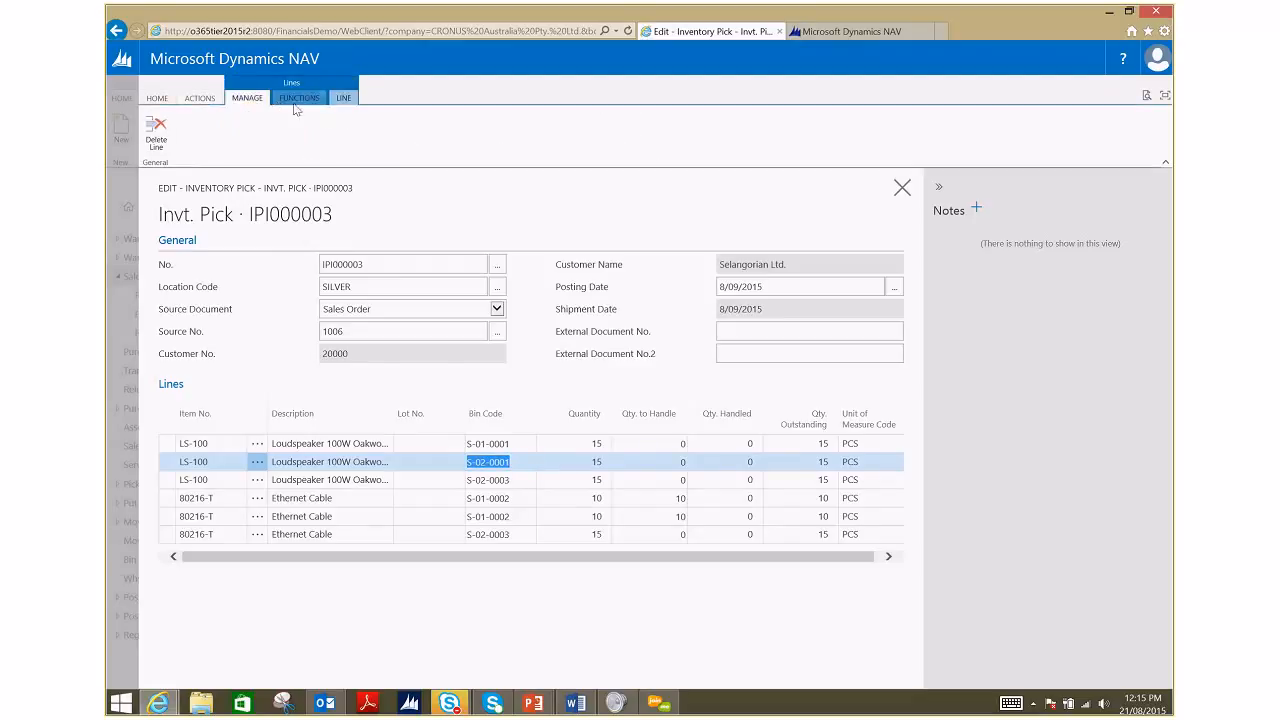
click(294, 101)
click(350, 102)
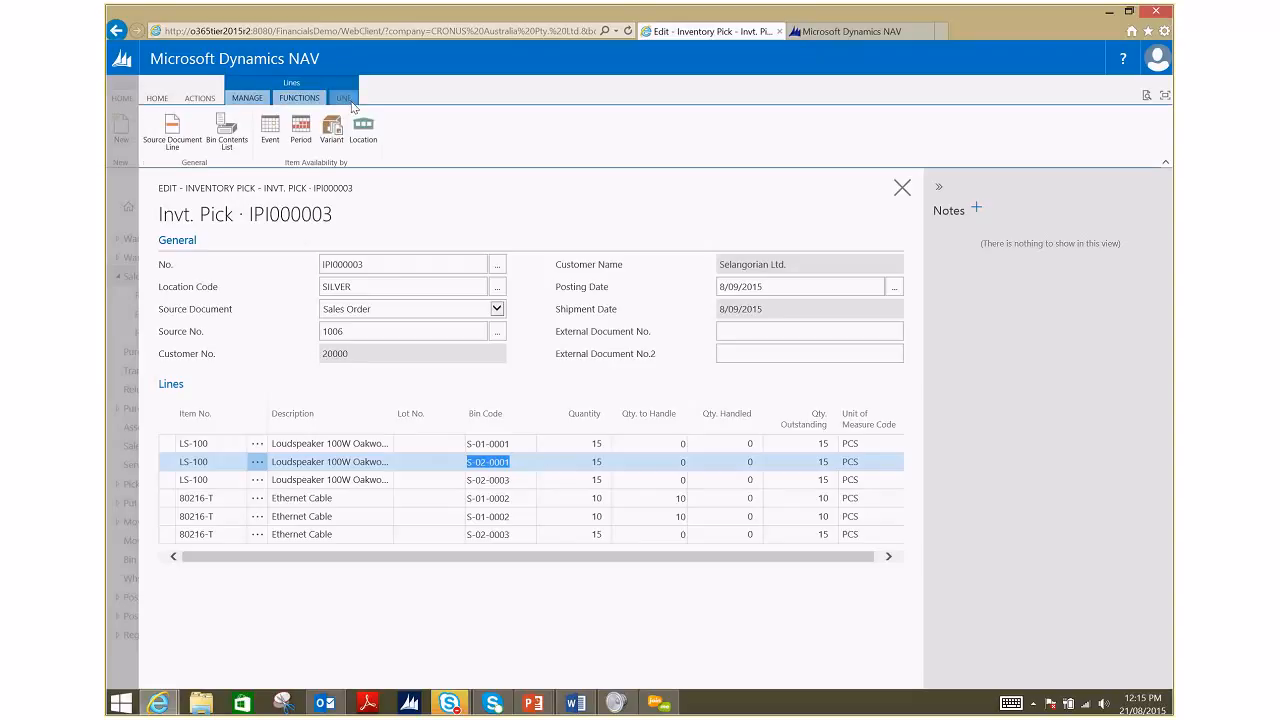
click(363, 480)
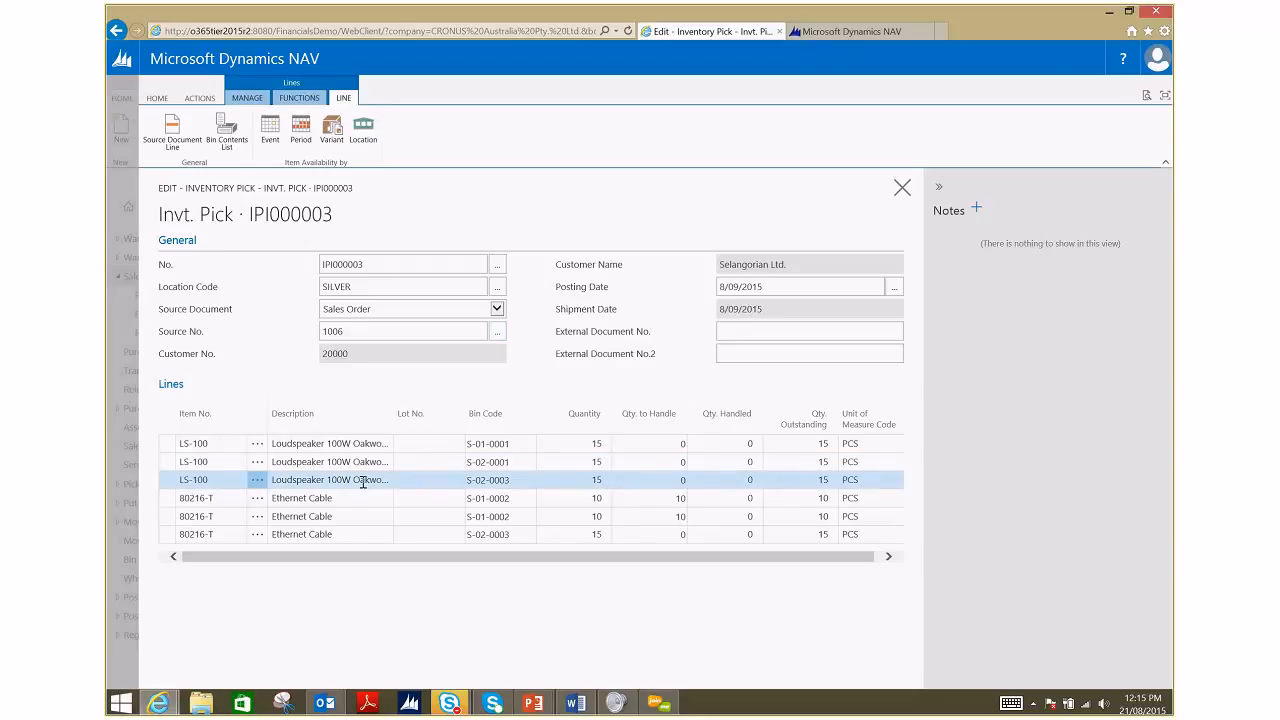
click(218, 139)
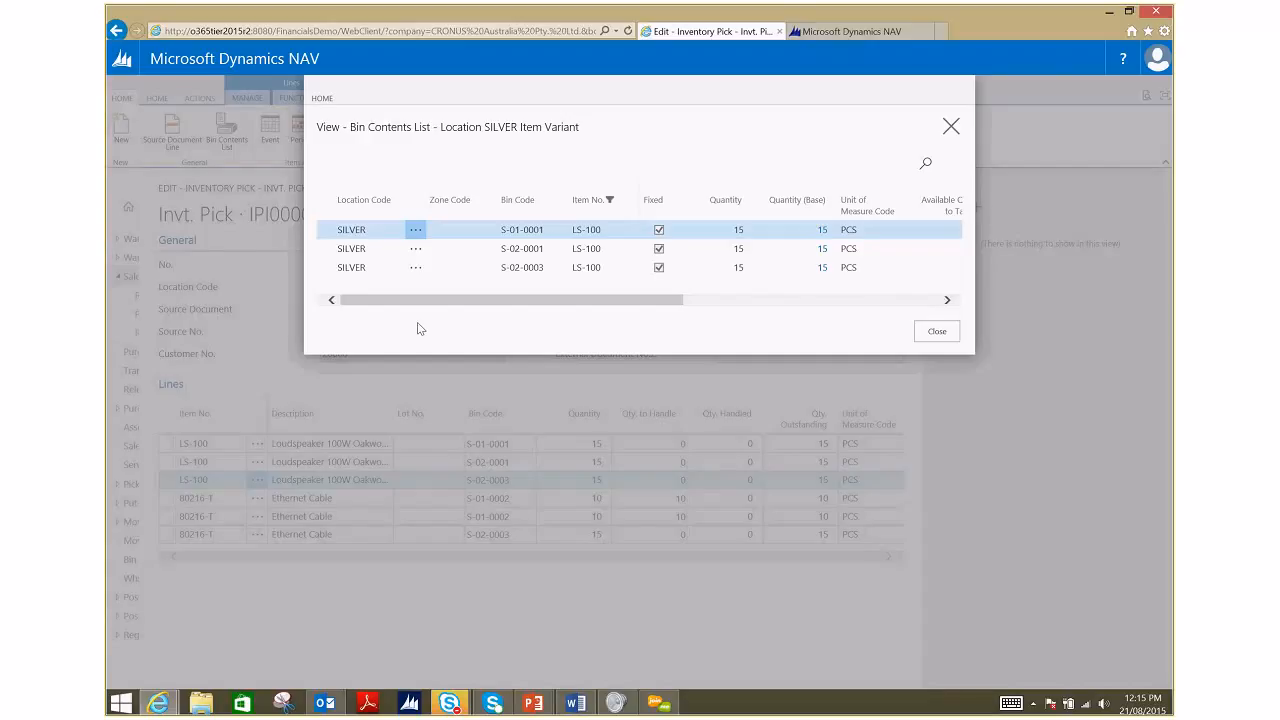
click(936, 334)
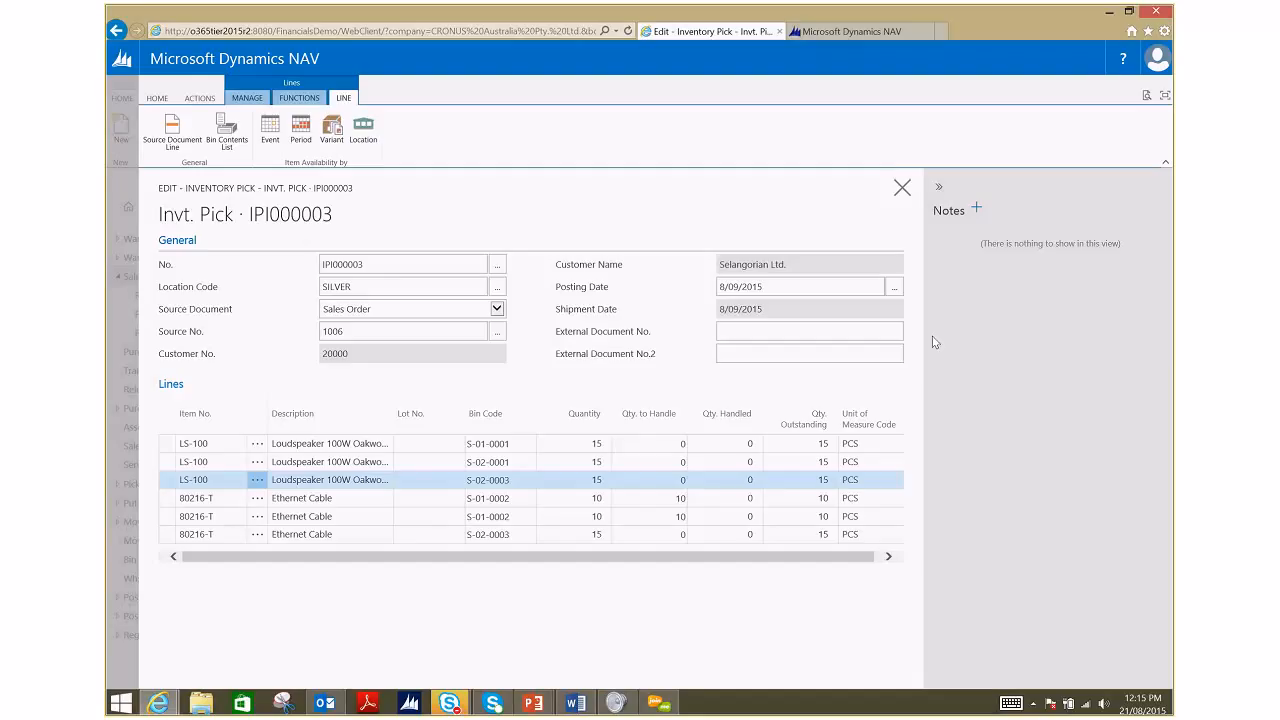
Close the inventory pick and its sales order, and open the warehouse picks list.
click(902, 189)
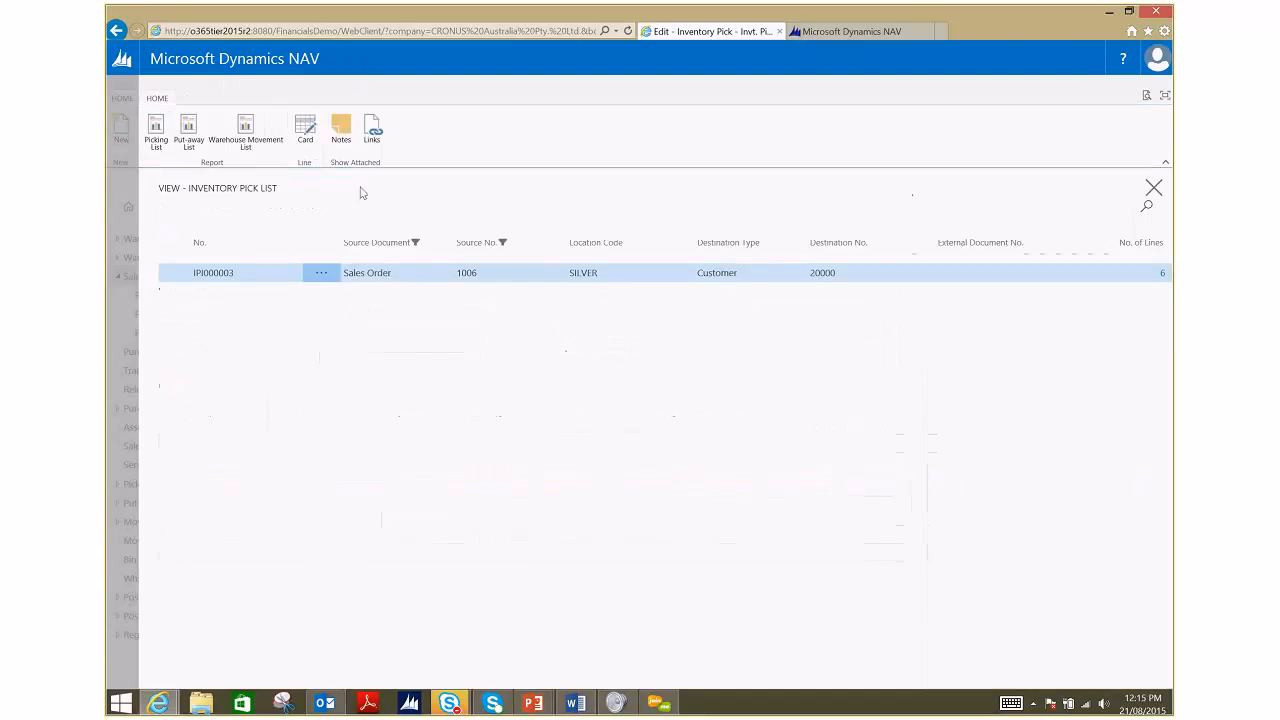
click(109, 201)
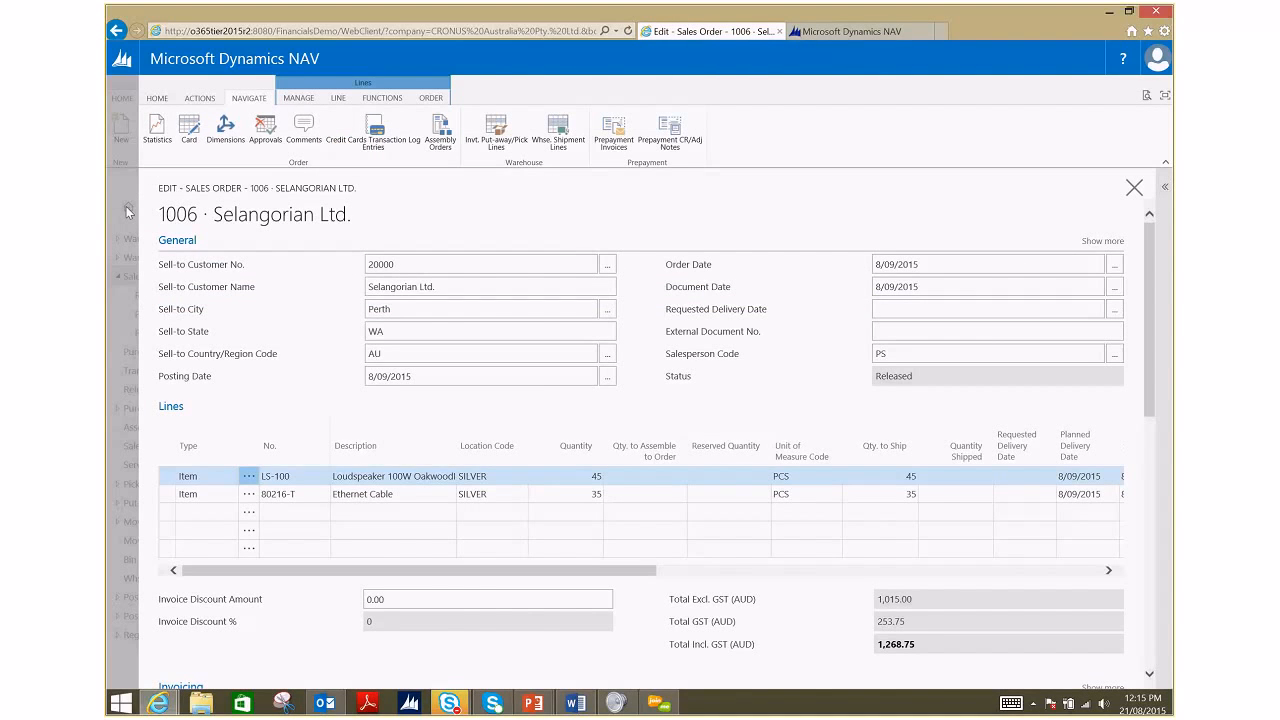
click(126, 206)
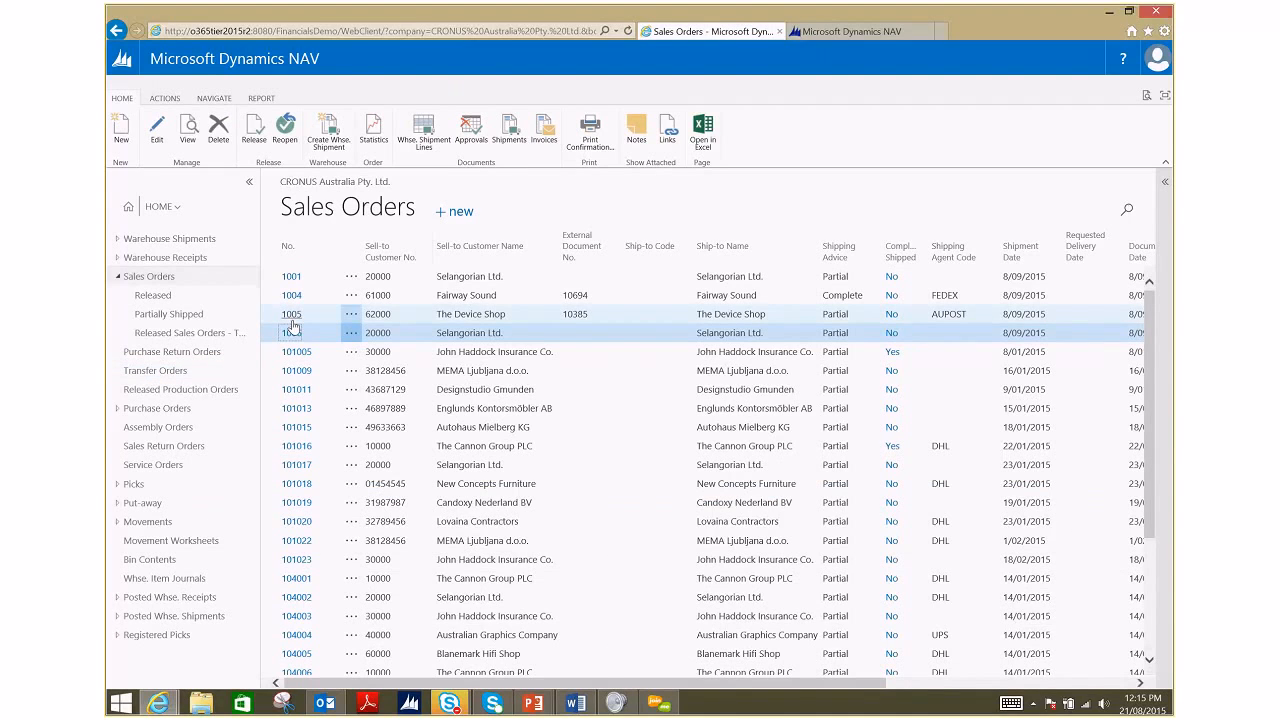
click(134, 484)
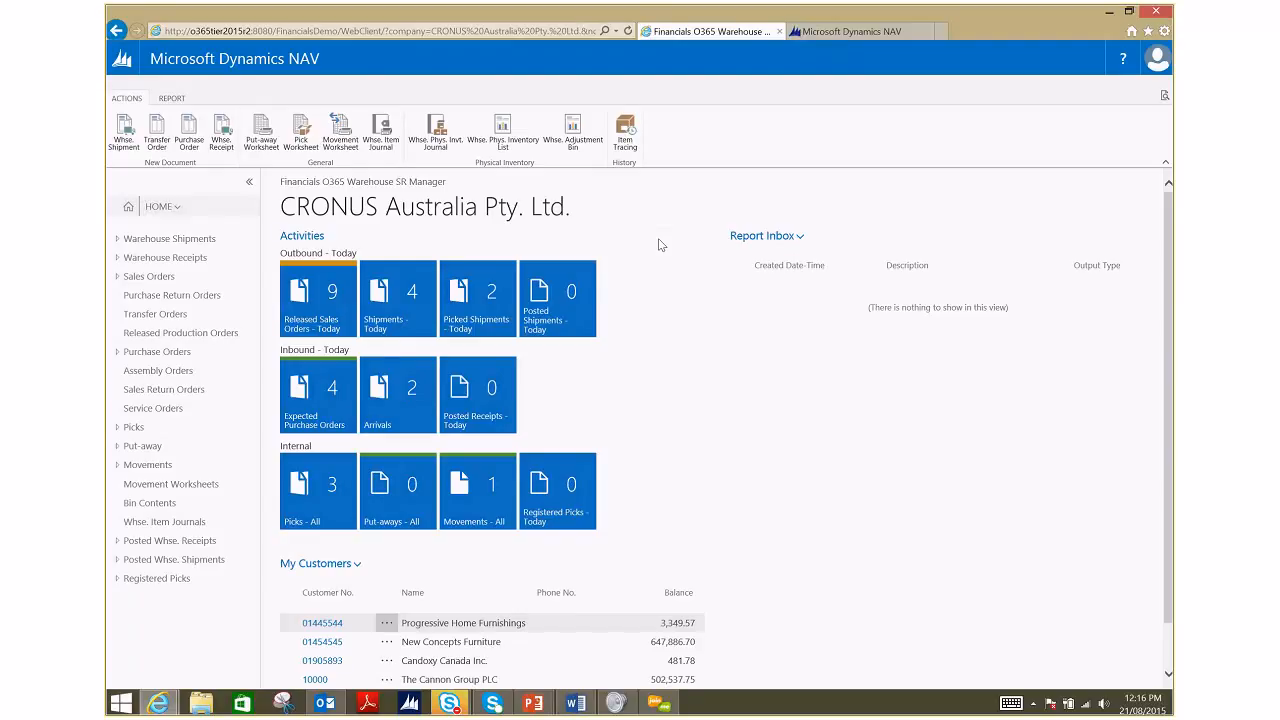
click(138, 430)
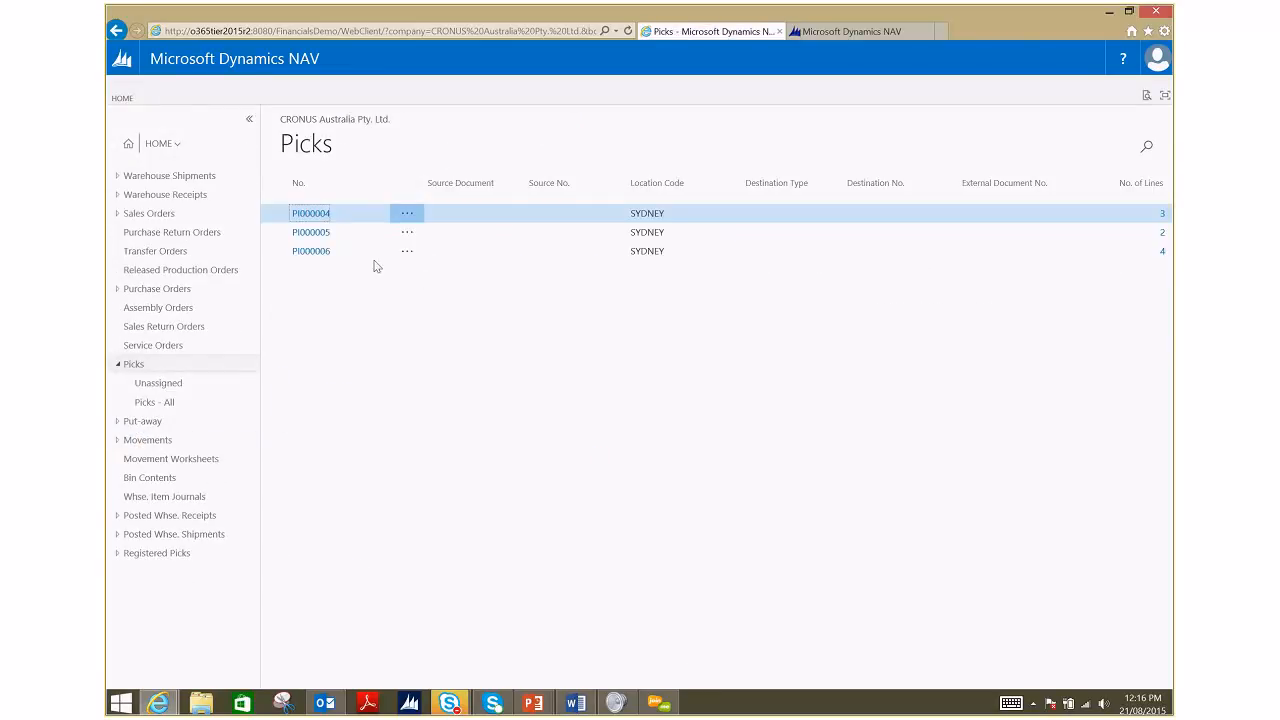
Review the lines of warehouse picks PI000006 and PI000005, closing each one after viewing.
click(315, 257)
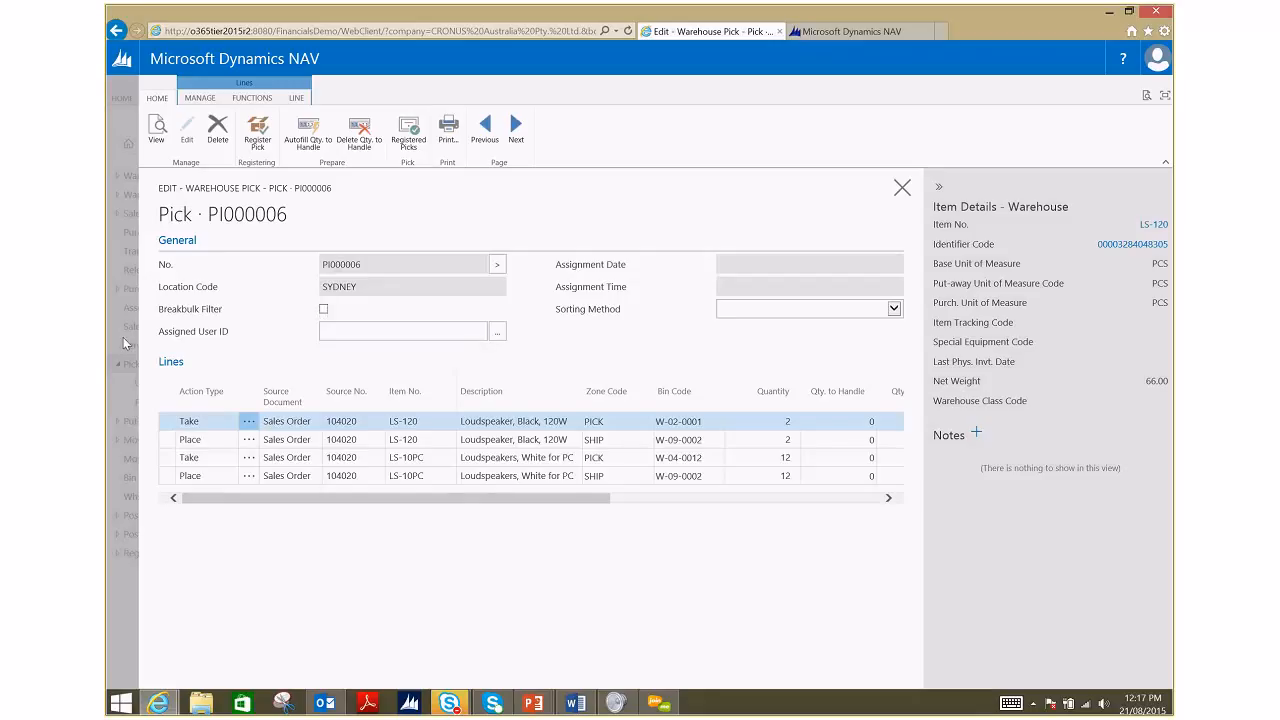
key(Escape)
click(316, 234)
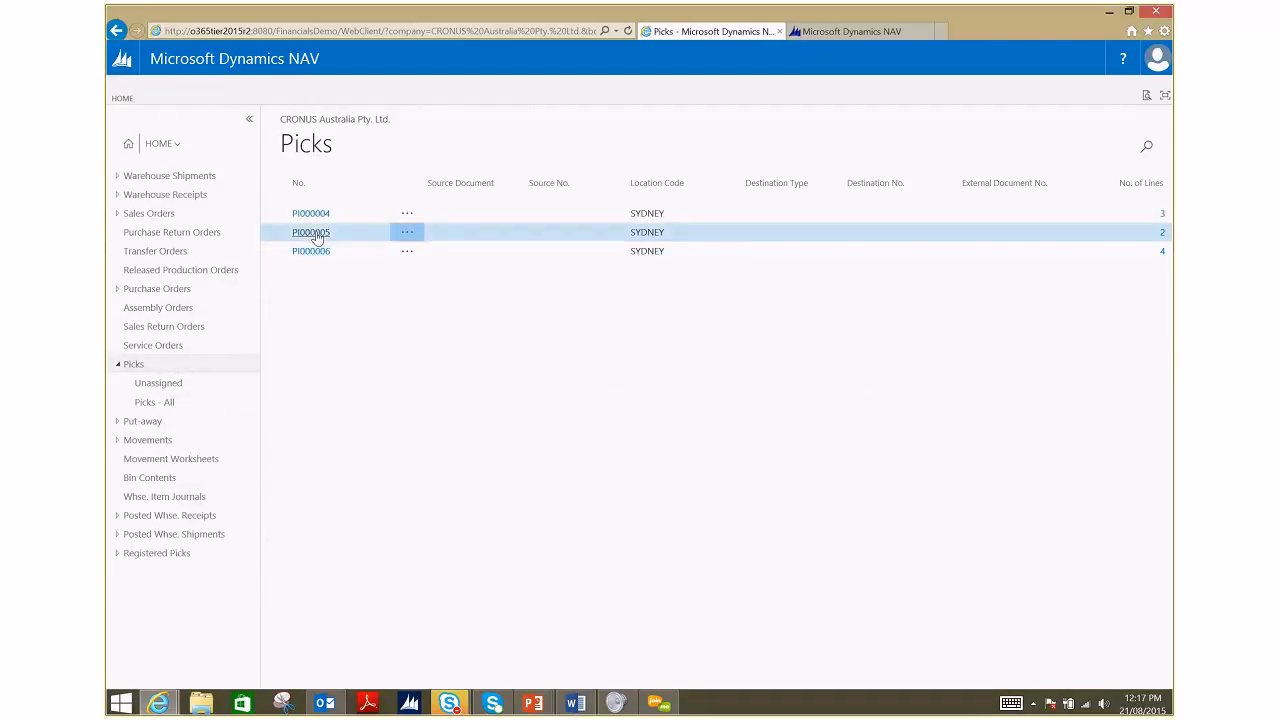
click(316, 234)
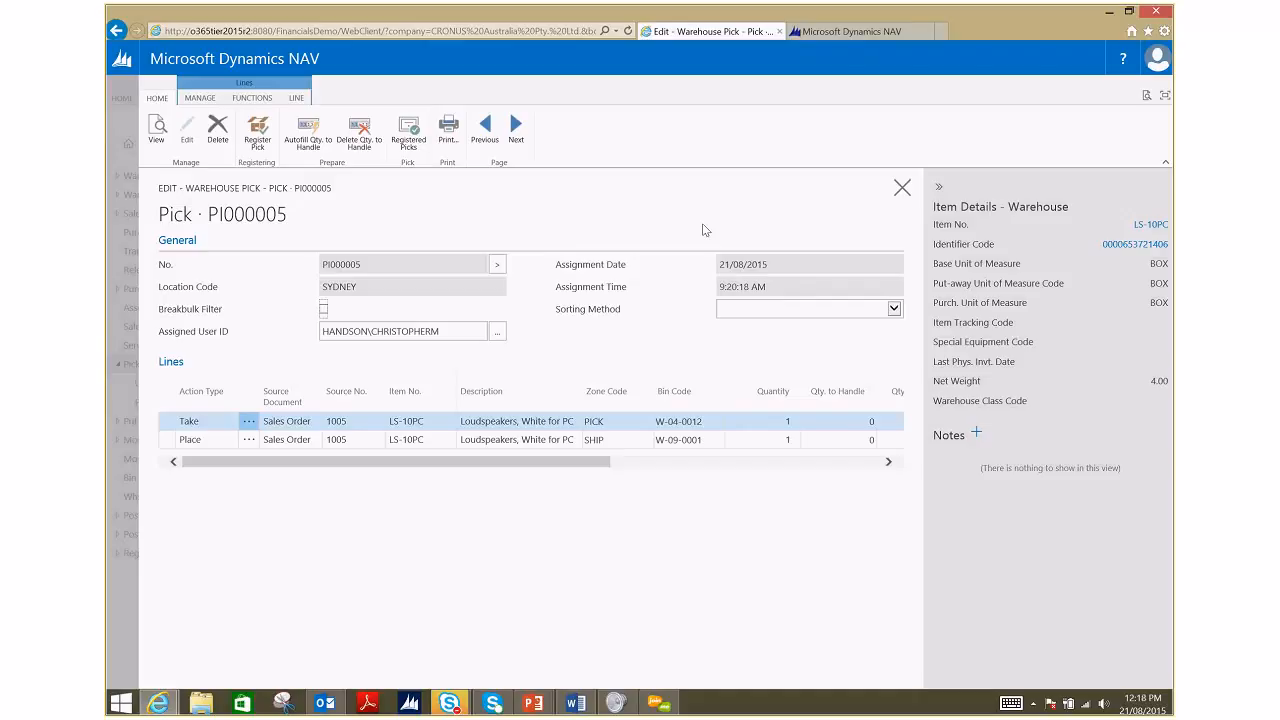
key(Escape)
Open warehouse pick PI000004, view the bin contents list for its LS-120 Take line, and close the pick.
click(313, 213)
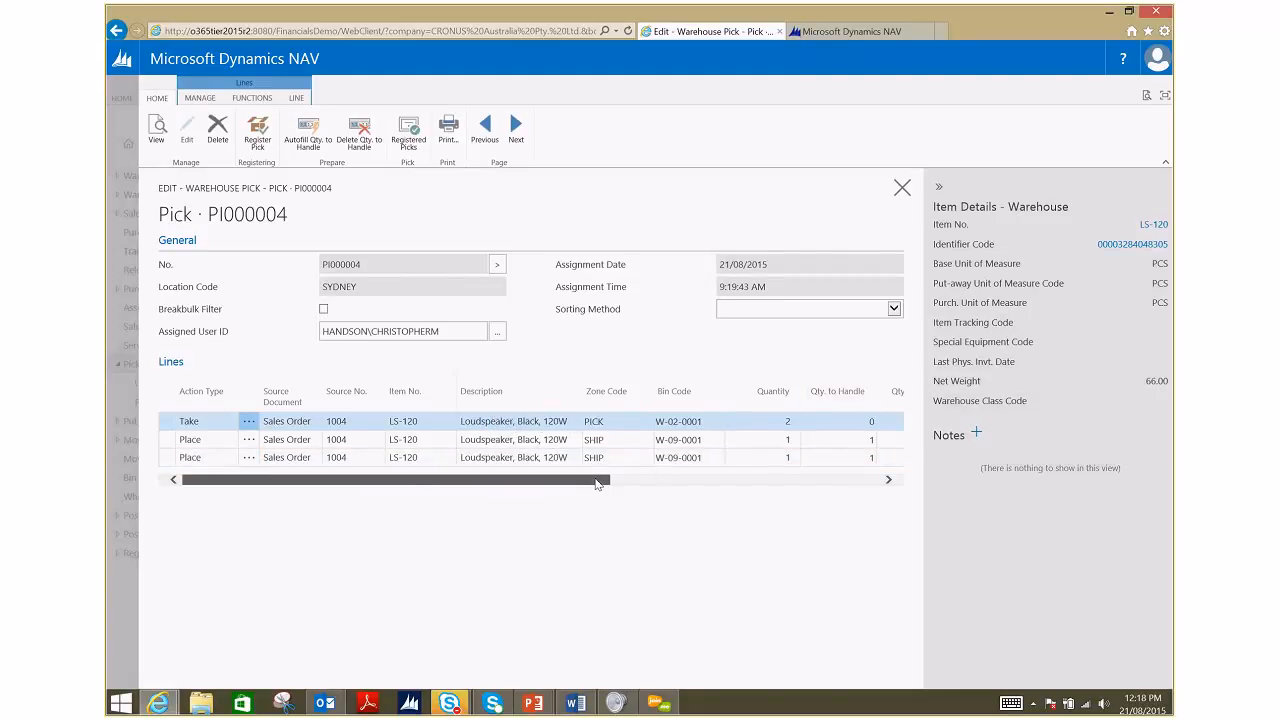
drag(596, 483, 855, 481)
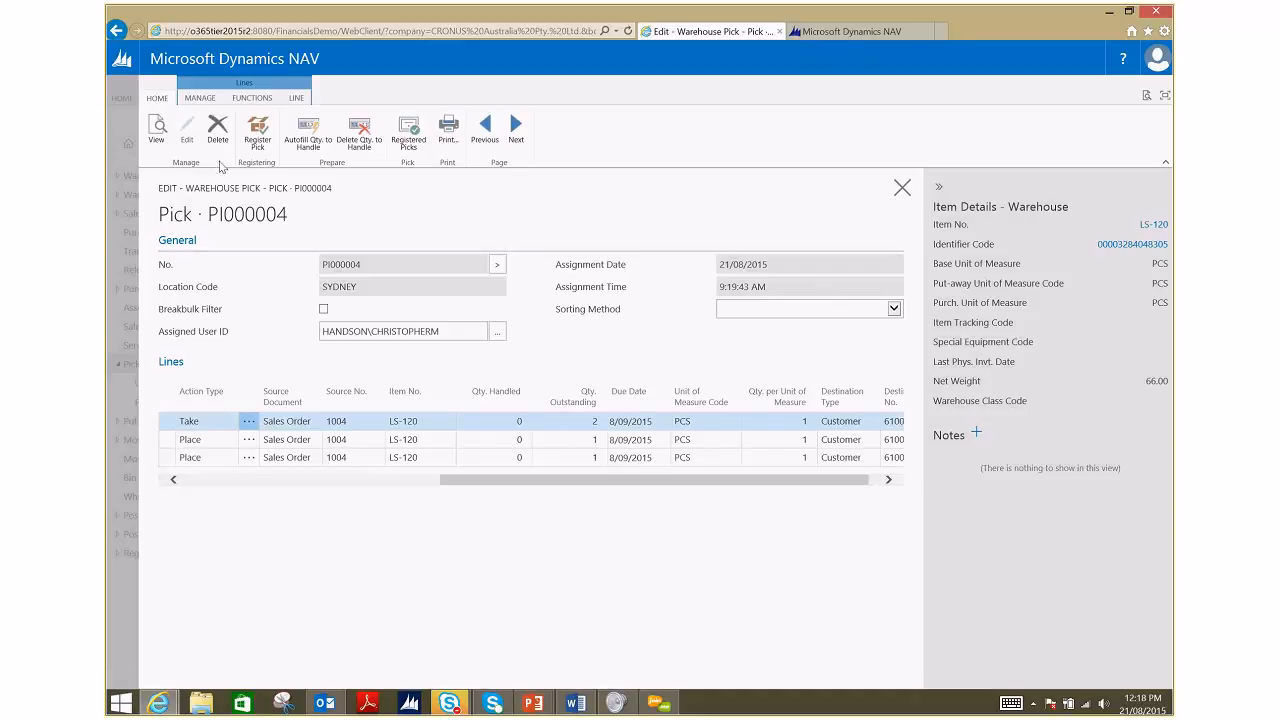
click(296, 100)
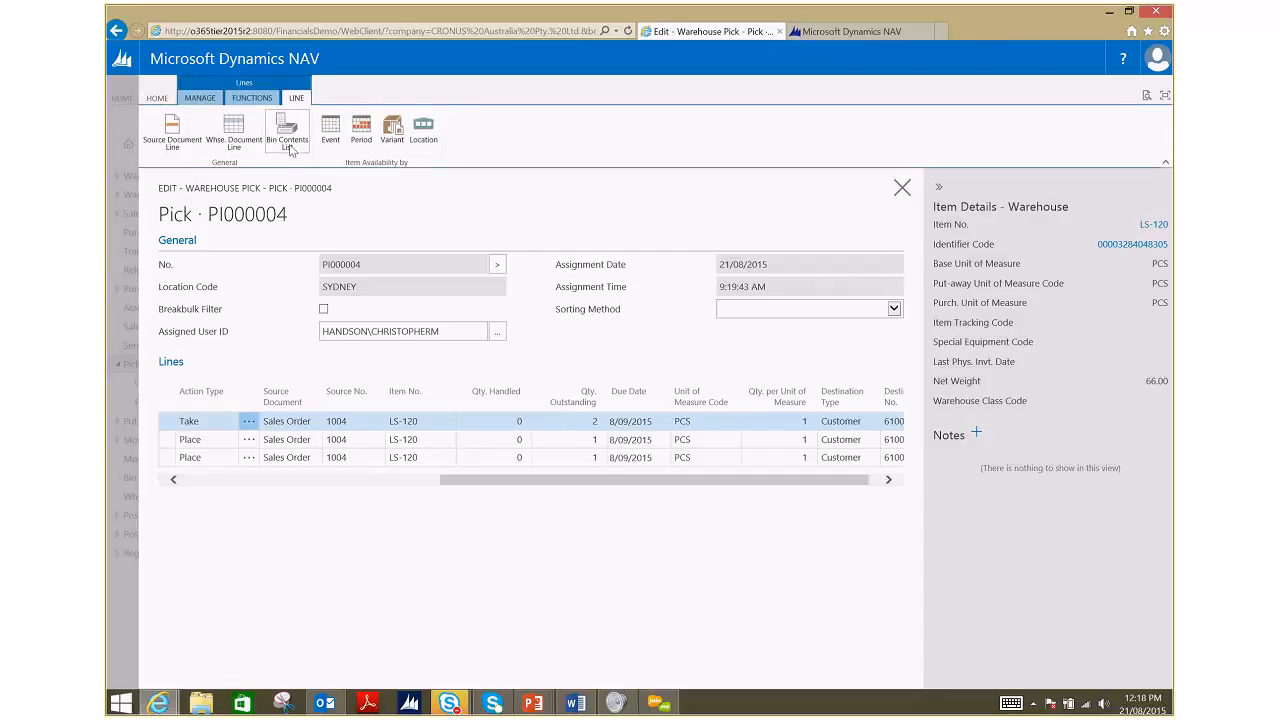
click(289, 144)
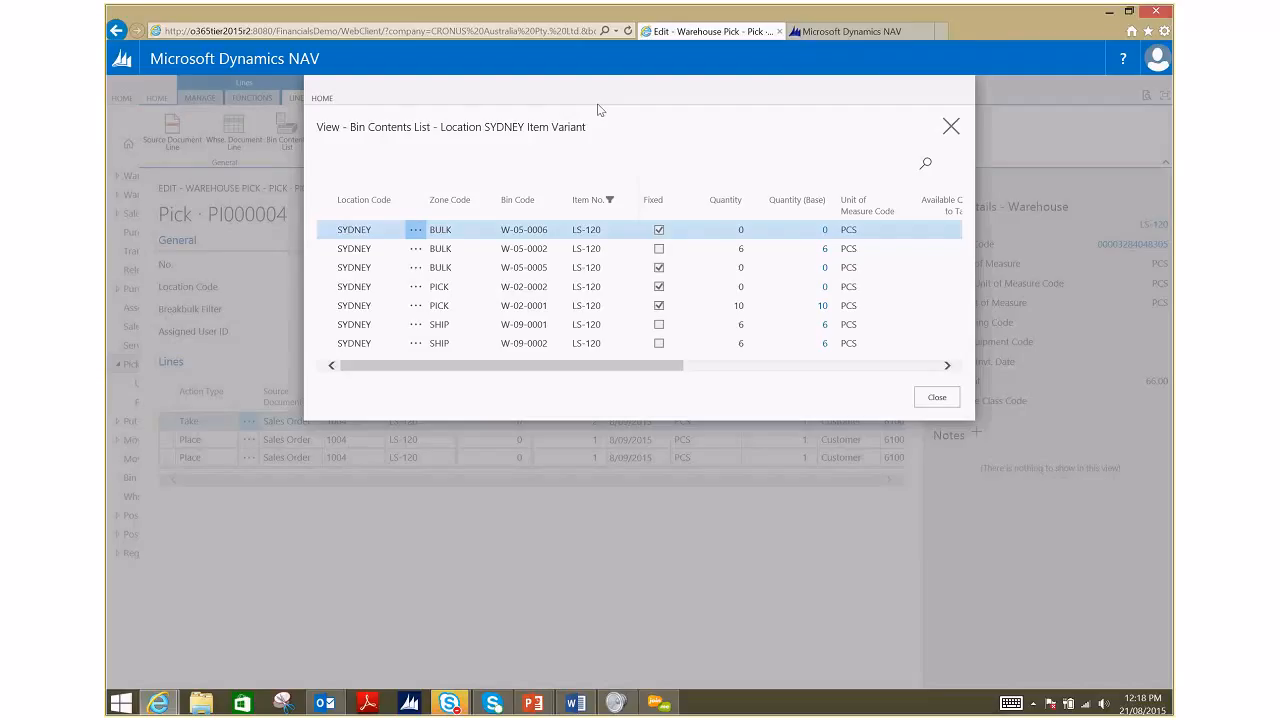
click(951, 127)
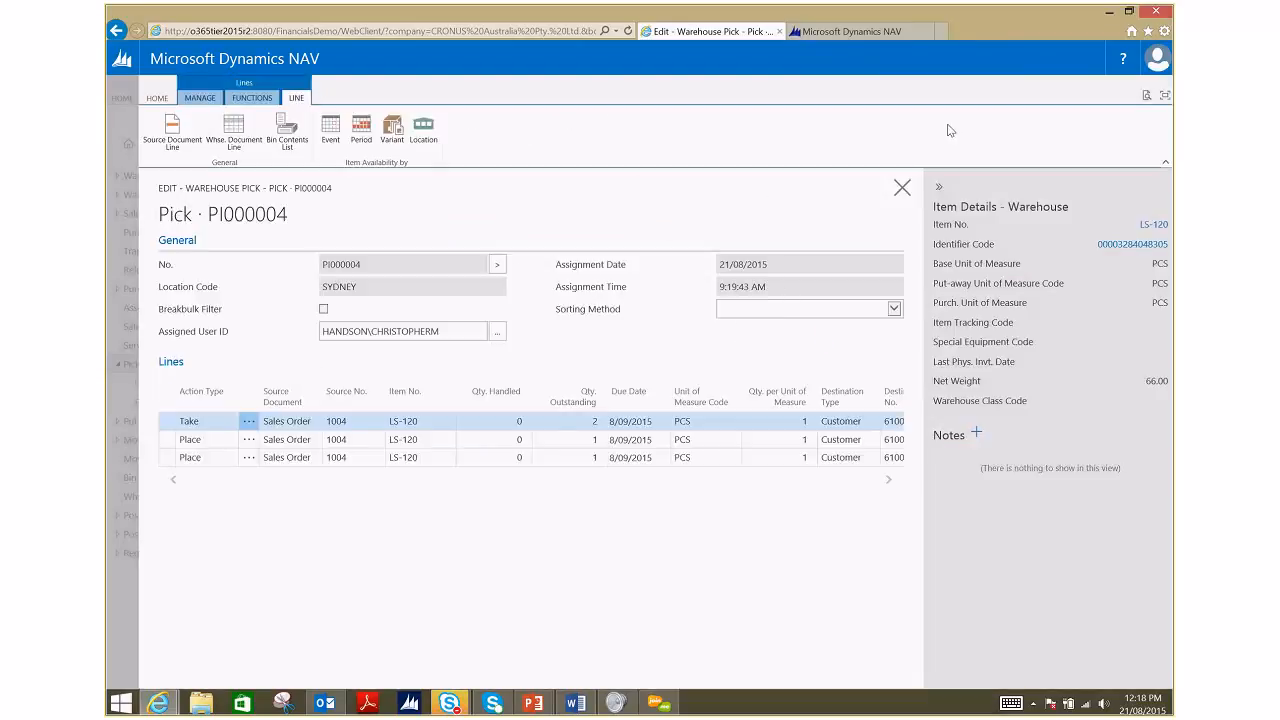
click(902, 190)
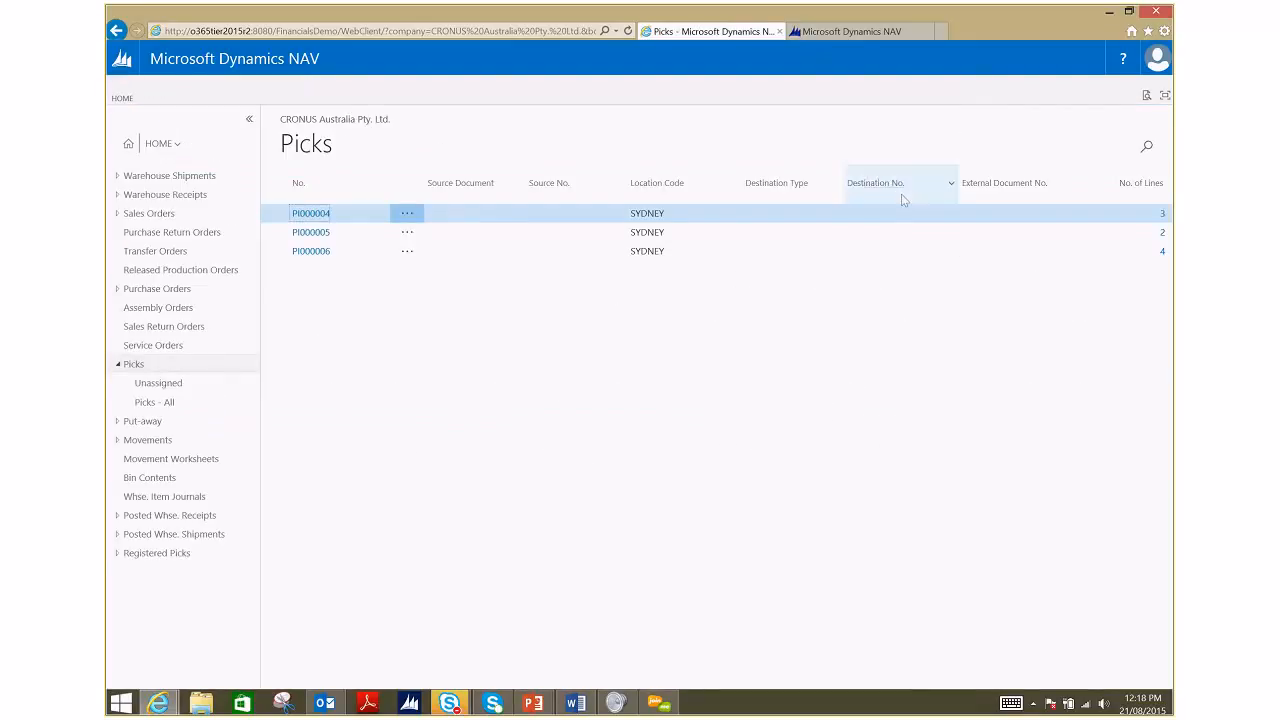
Open the sales order for The Device Shop from the sales orders list.
click(170, 216)
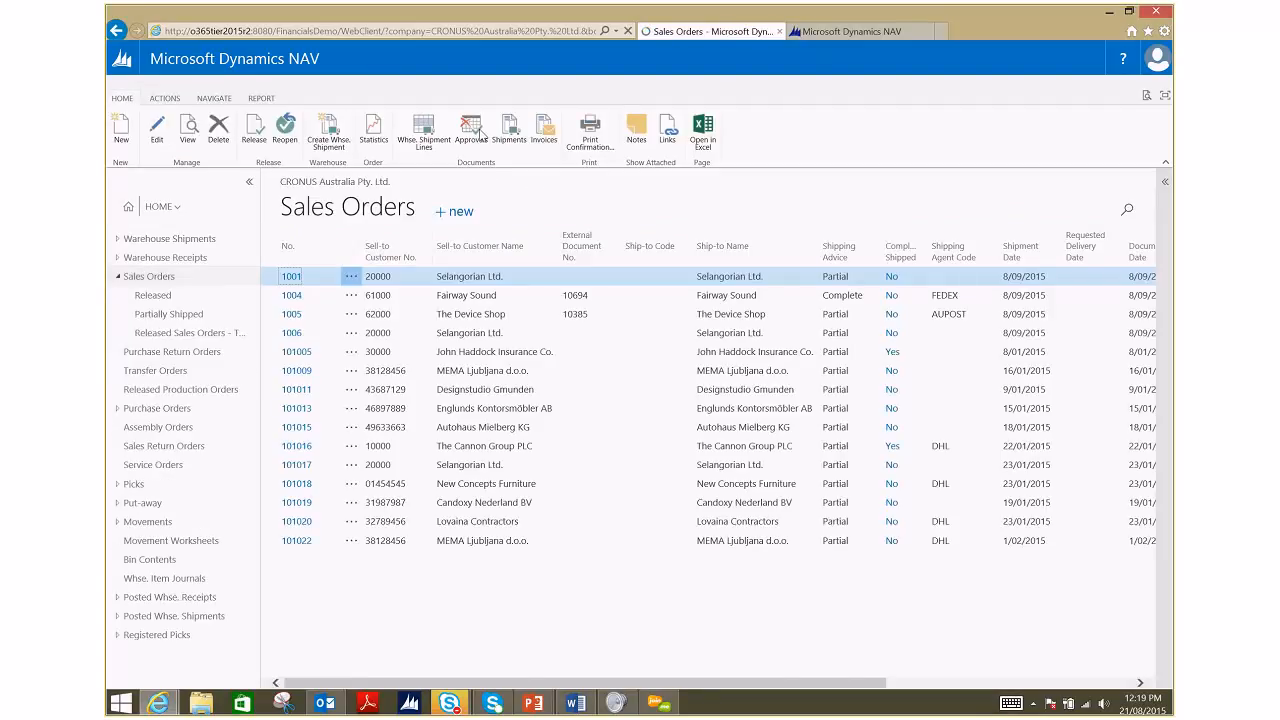
click(293, 318)
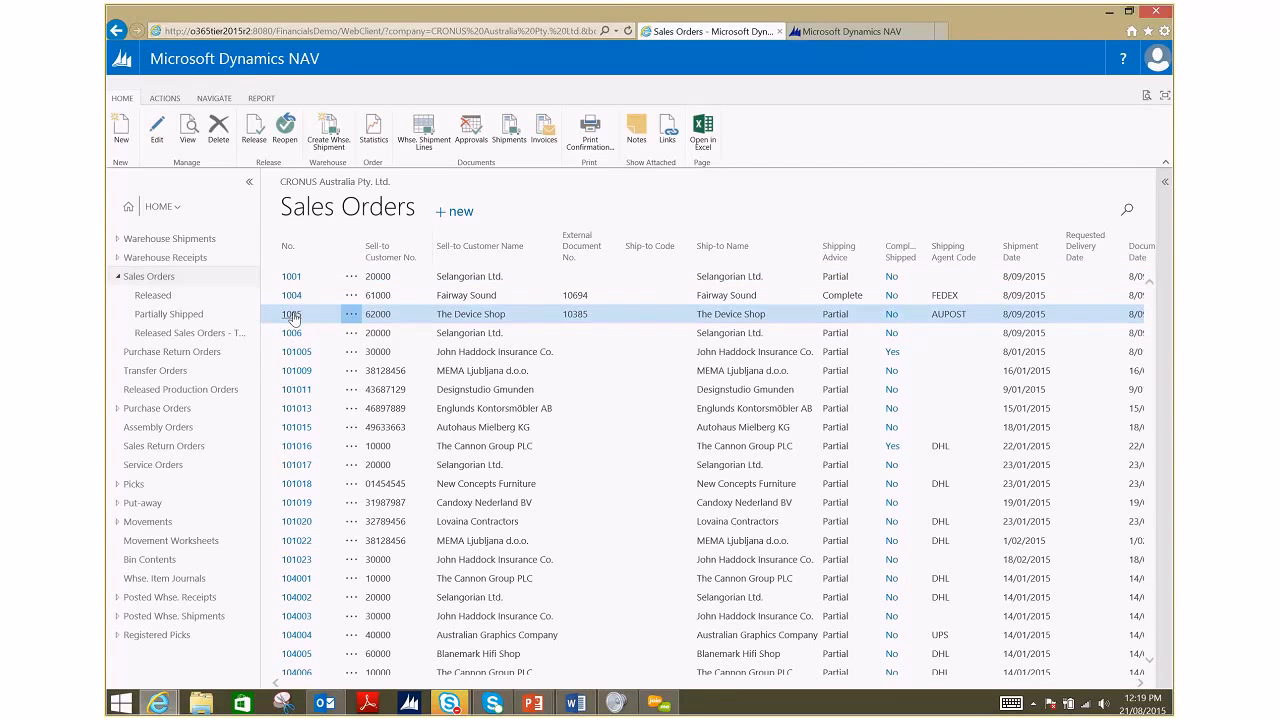
click(292, 315)
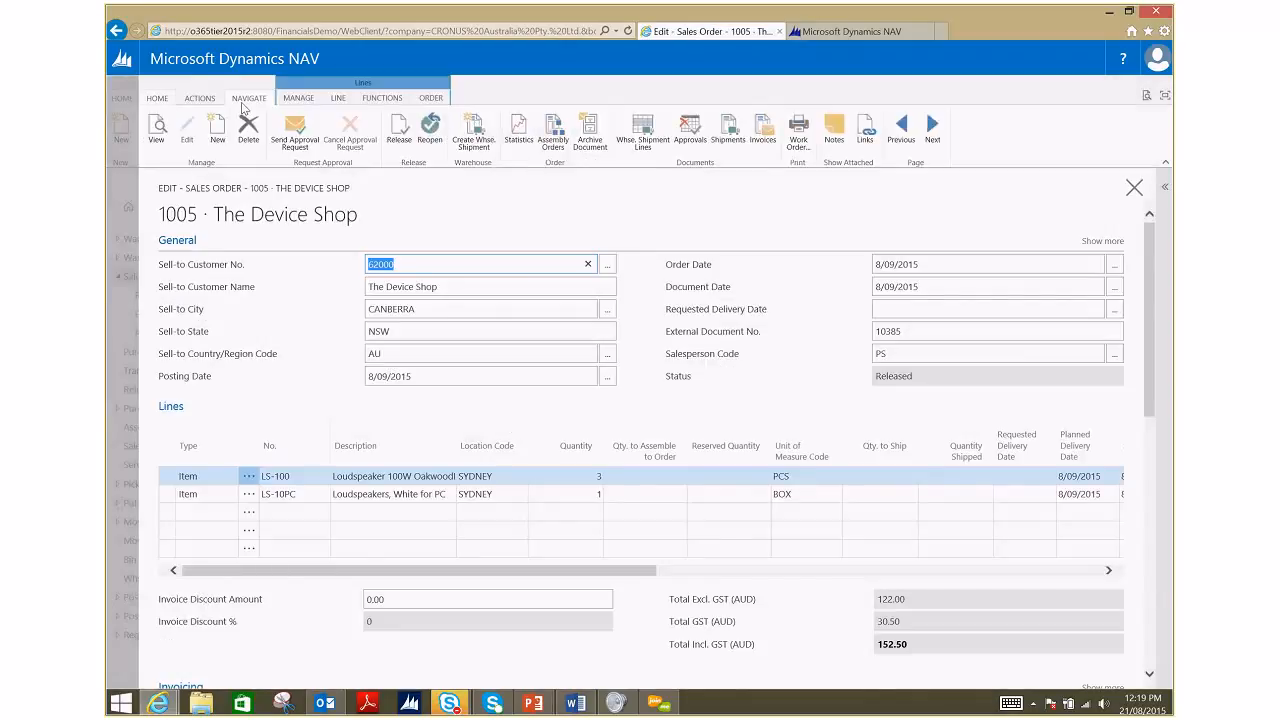
View the inventory put-away/pick lines linked to The Device Shop's sales order, and close the list and the order.
click(242, 103)
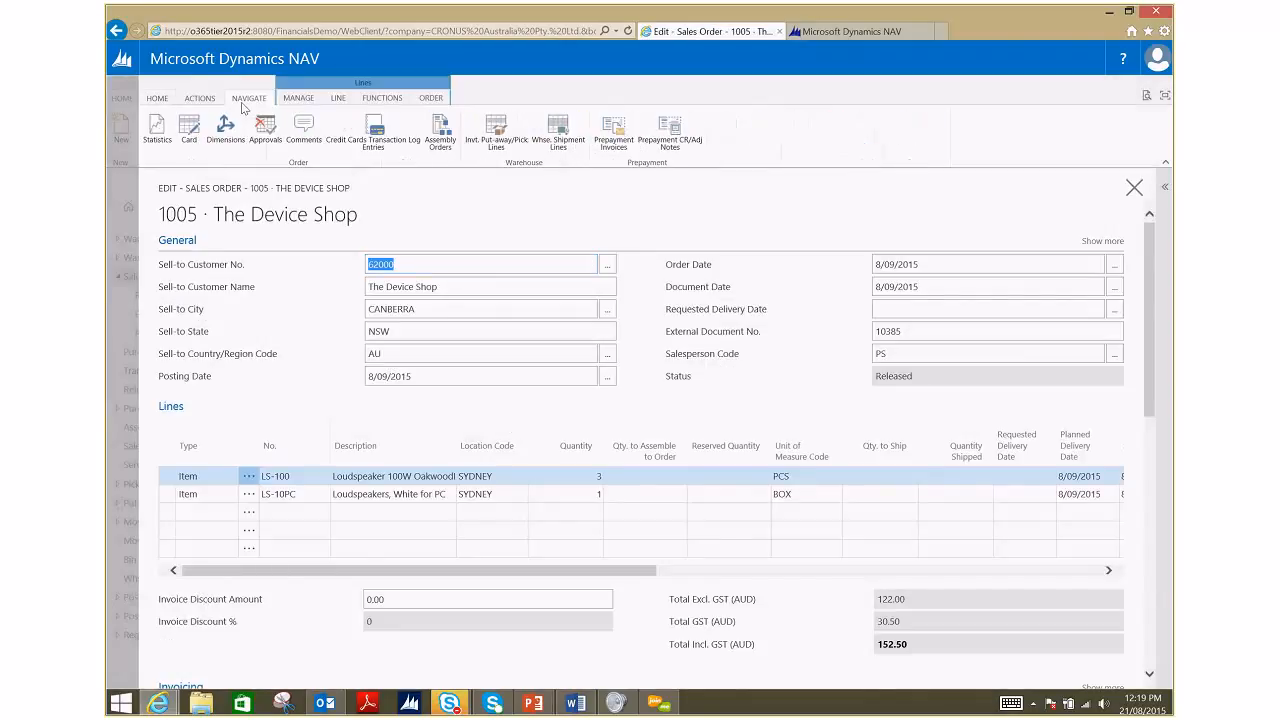
click(497, 143)
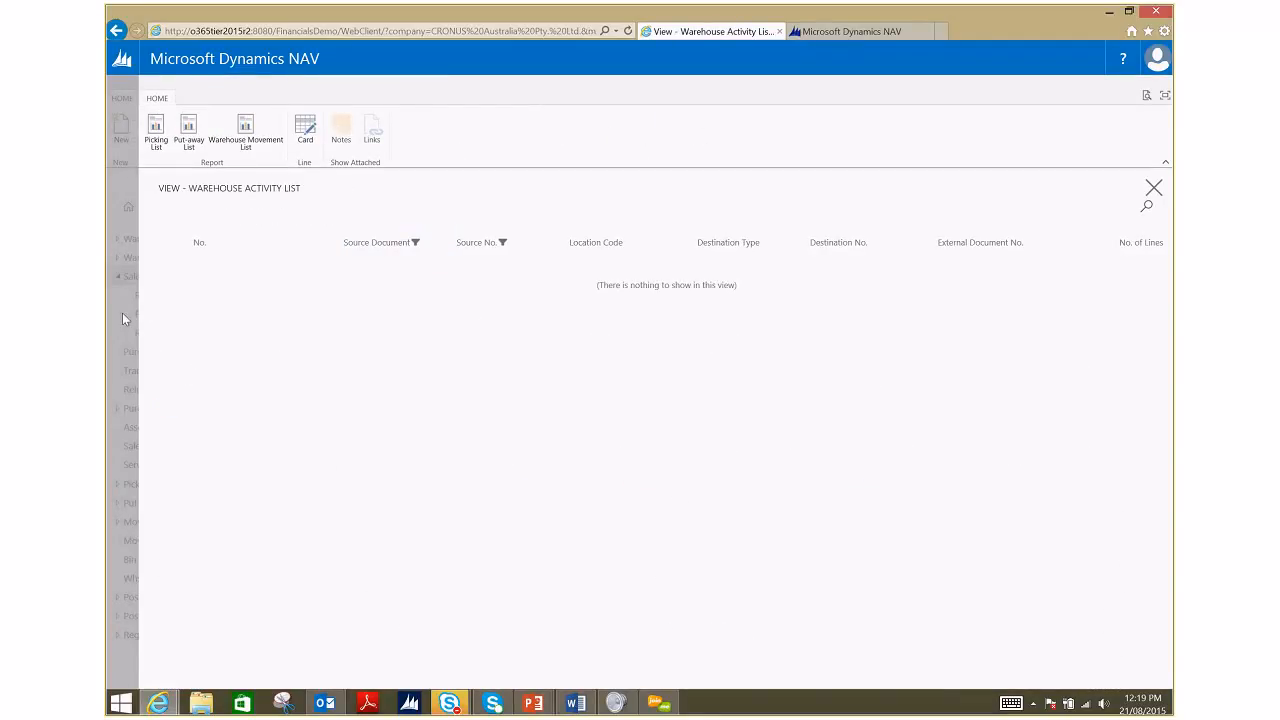
key(Escape)
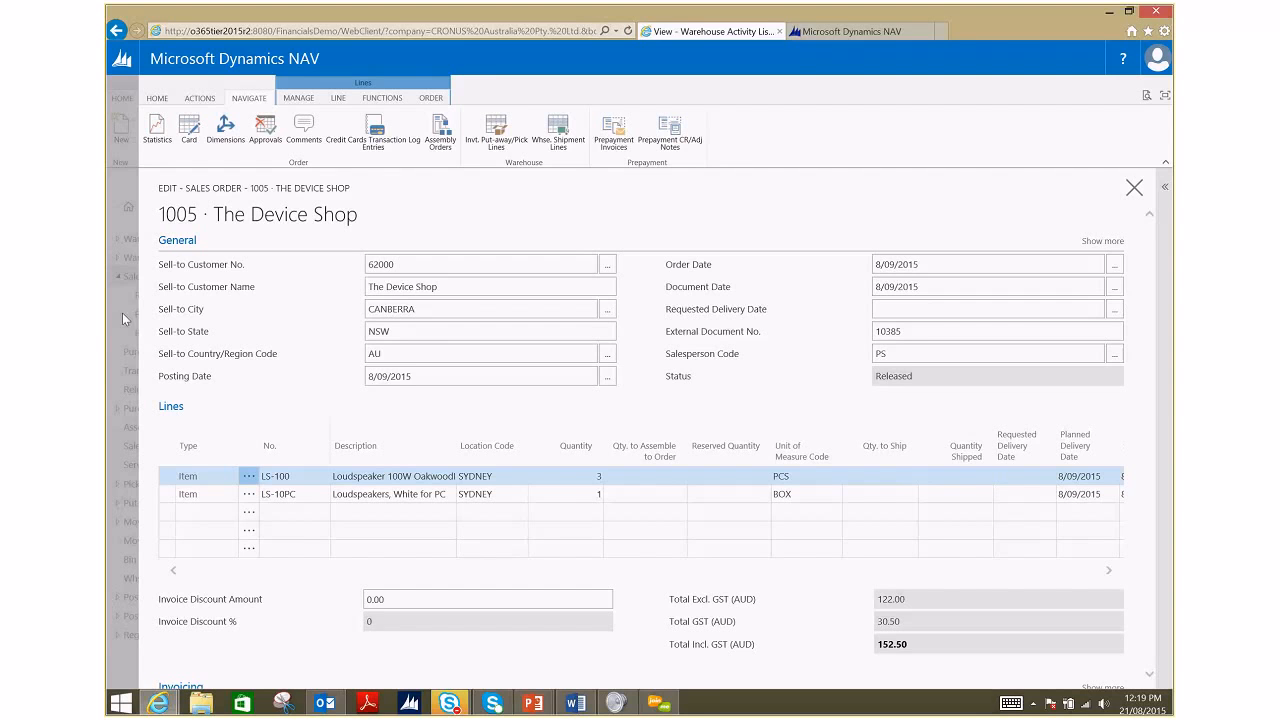
key(Escape)
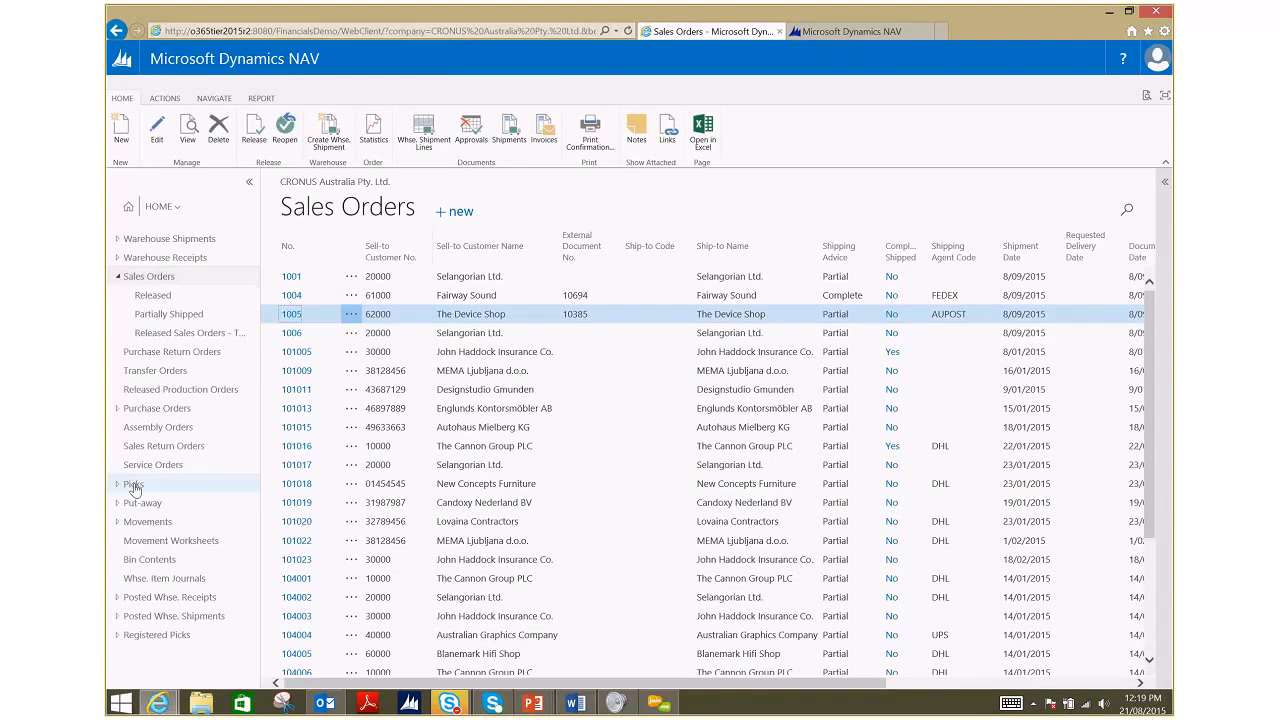
Open warehouse pick PI000006, review the Picking List print options and file types, cancel printing, and close the pick.
click(133, 484)
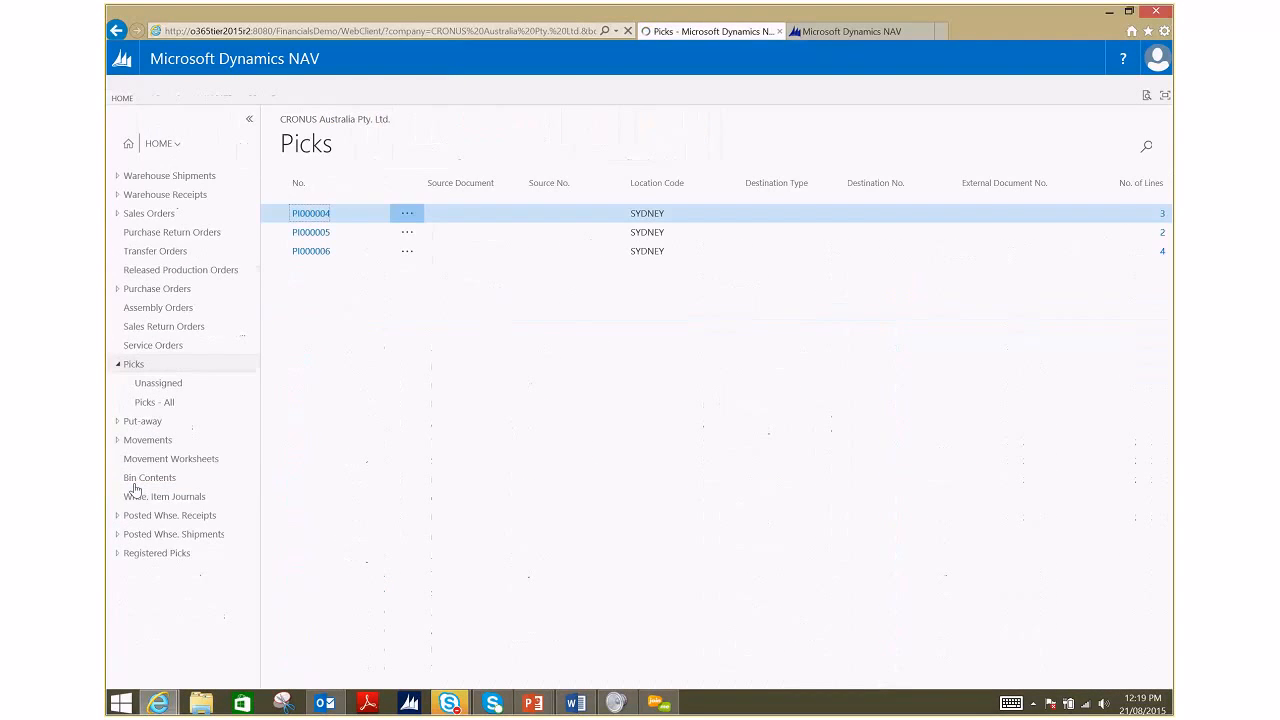
click(318, 258)
click(318, 258)
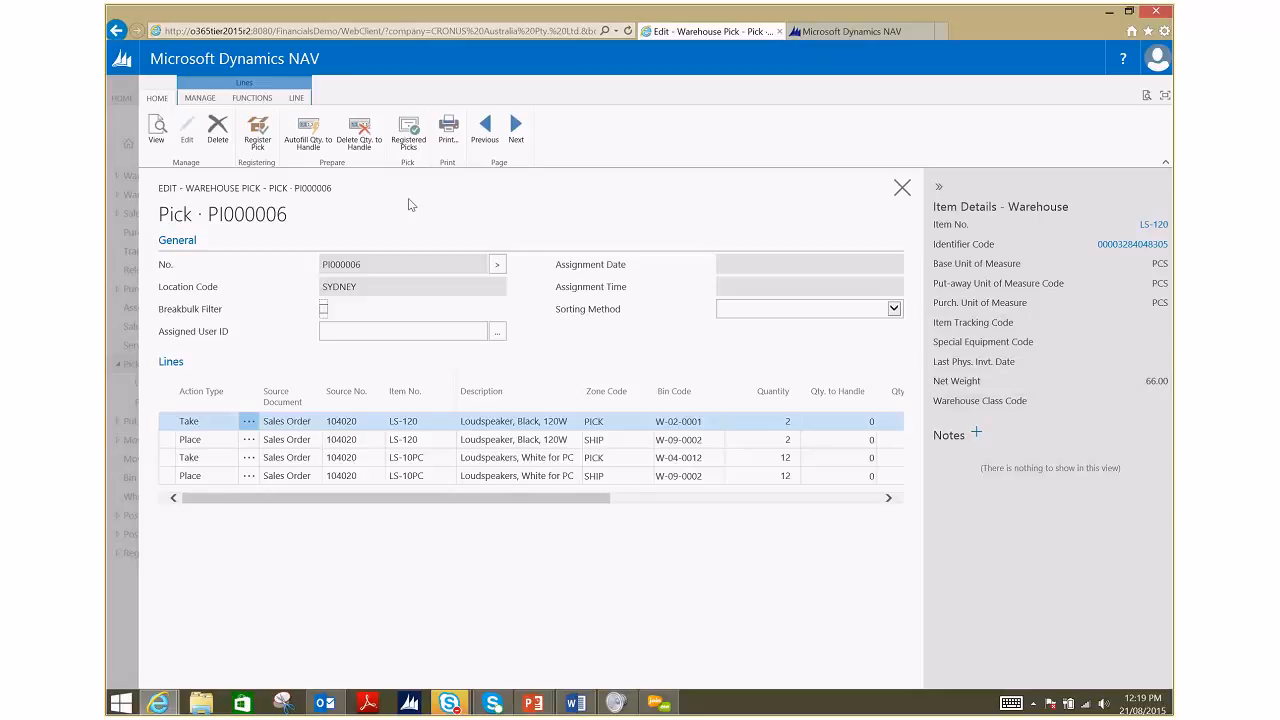
click(449, 130)
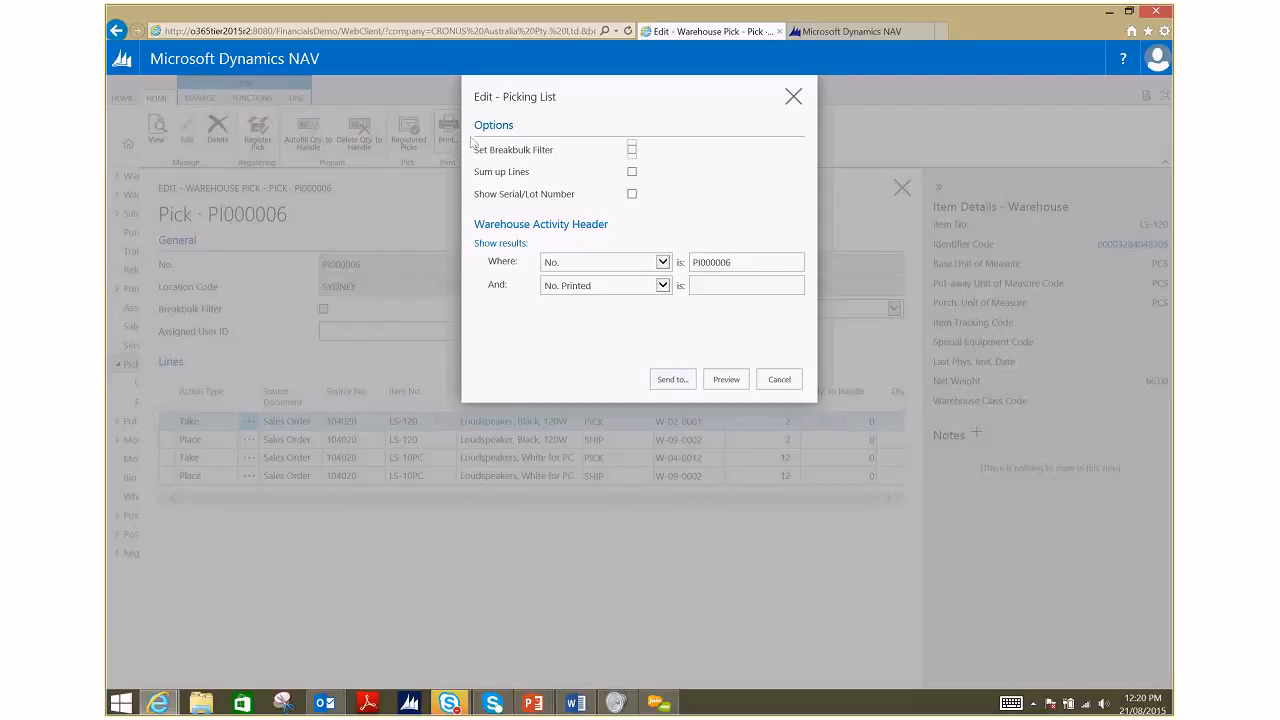
click(676, 380)
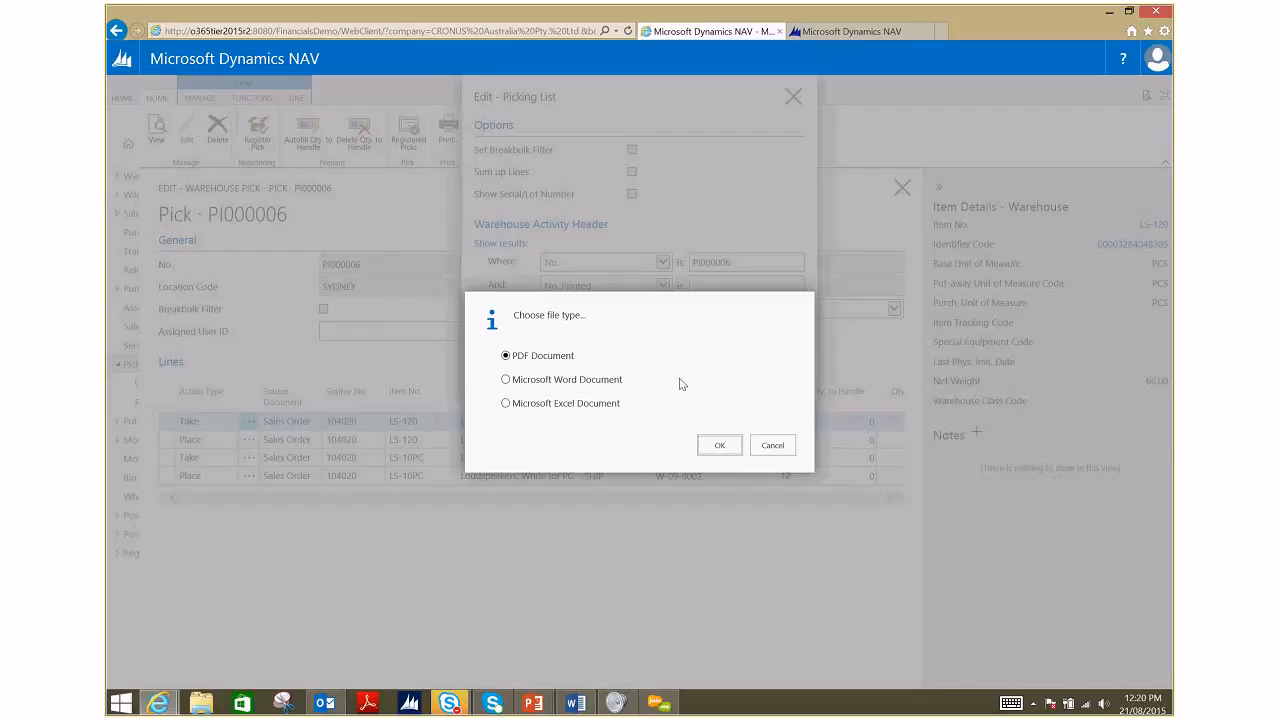
click(776, 445)
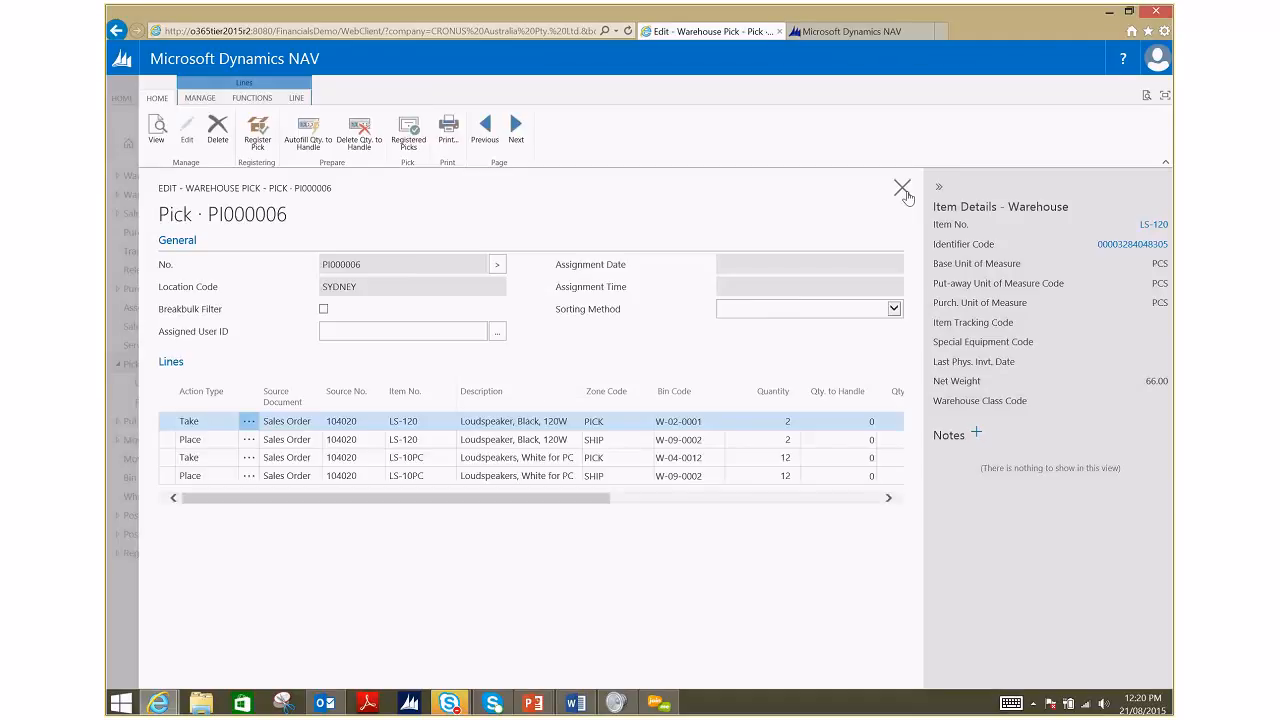
click(904, 191)
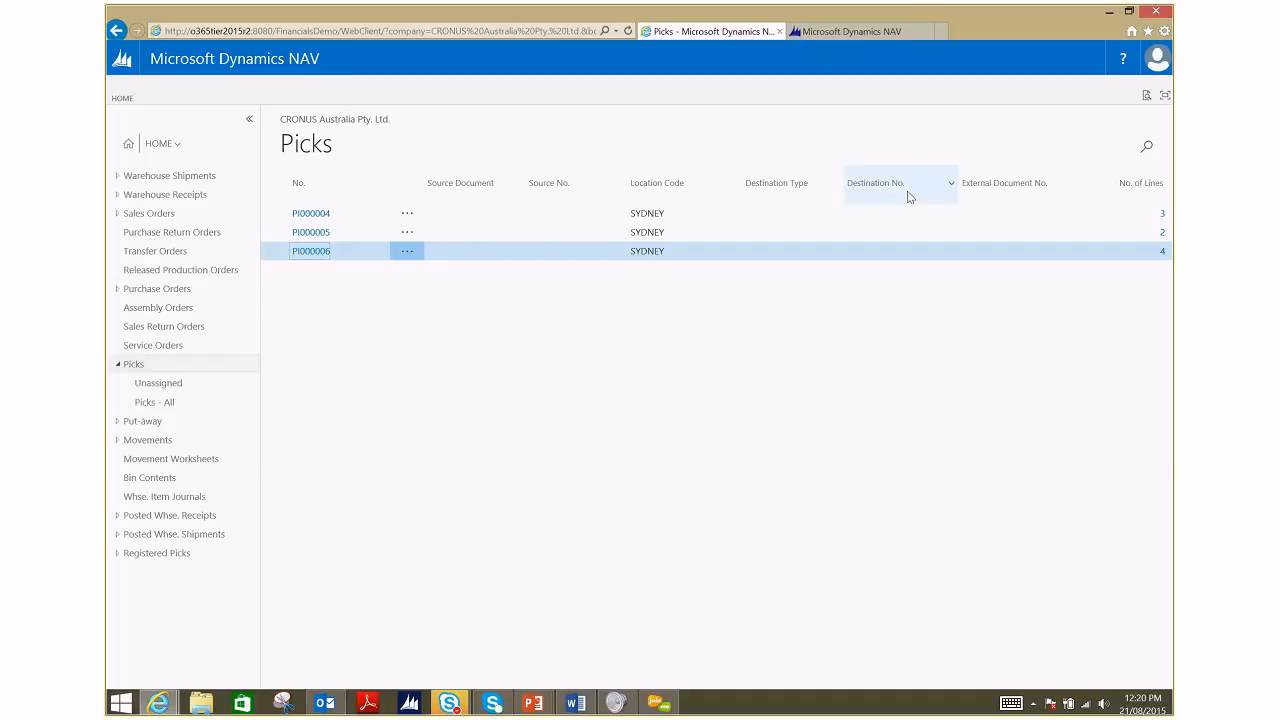
Return to the warehouse home page and advance the presentation past the Warehouse activities takeaways slide.
click(129, 145)
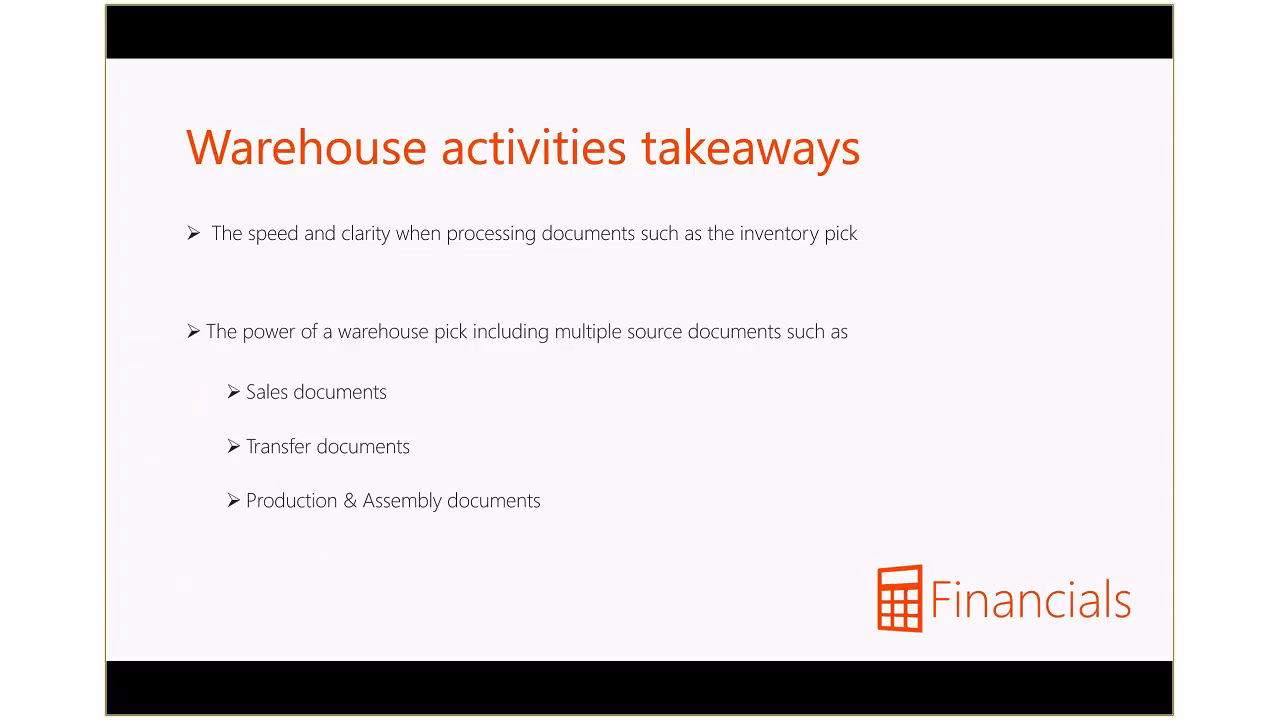
key(Right)
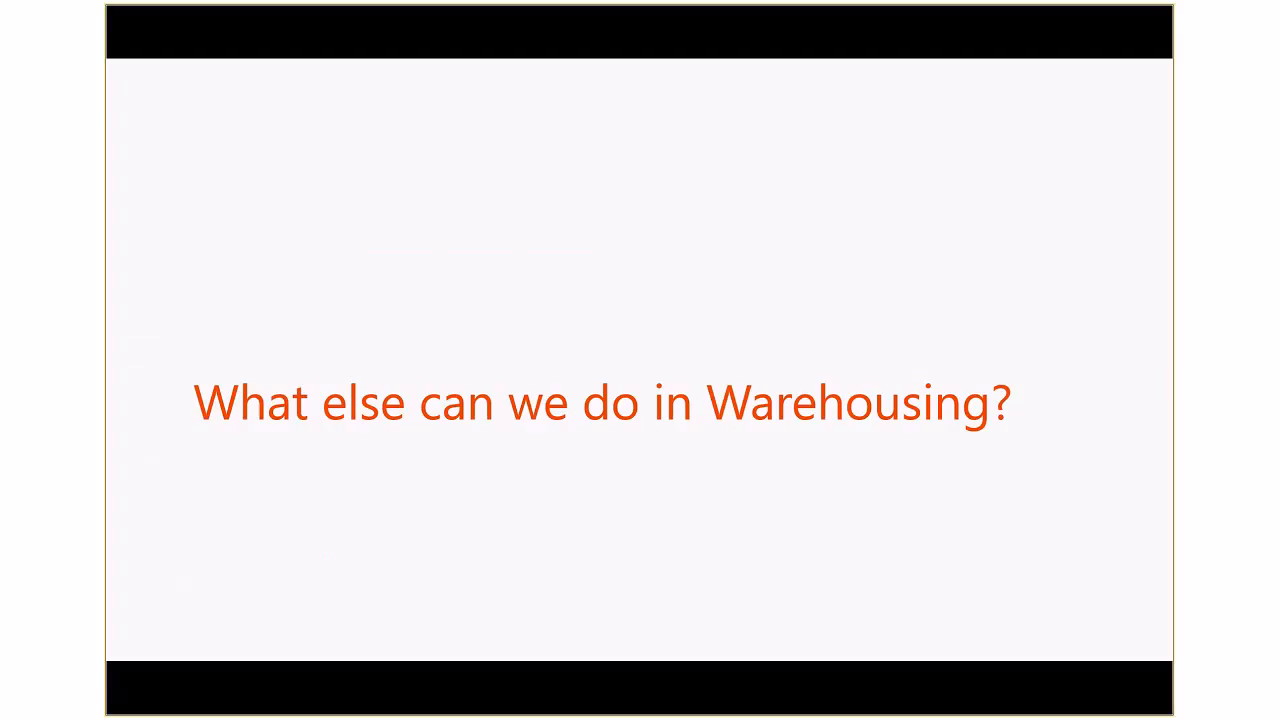
key(alt+Tab)
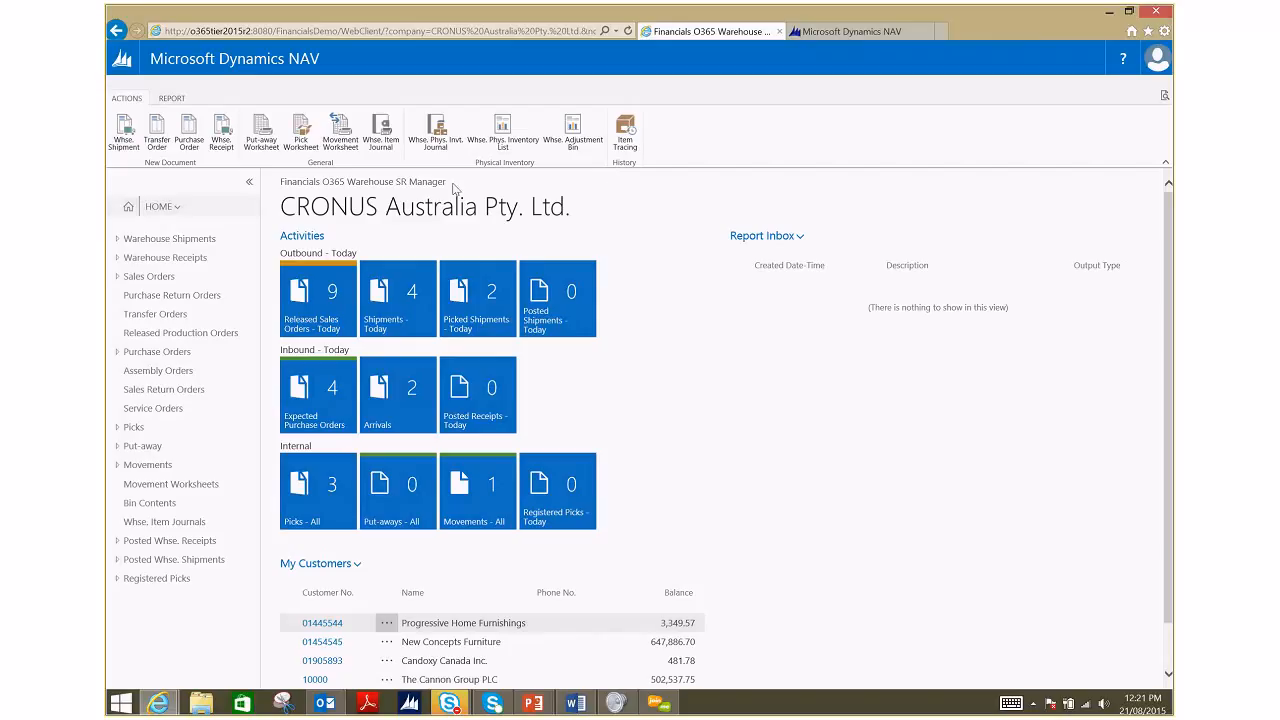
Open the pick worksheet and try to get warehouse document lines from all the shipments offered for SYDNEY.
click(300, 140)
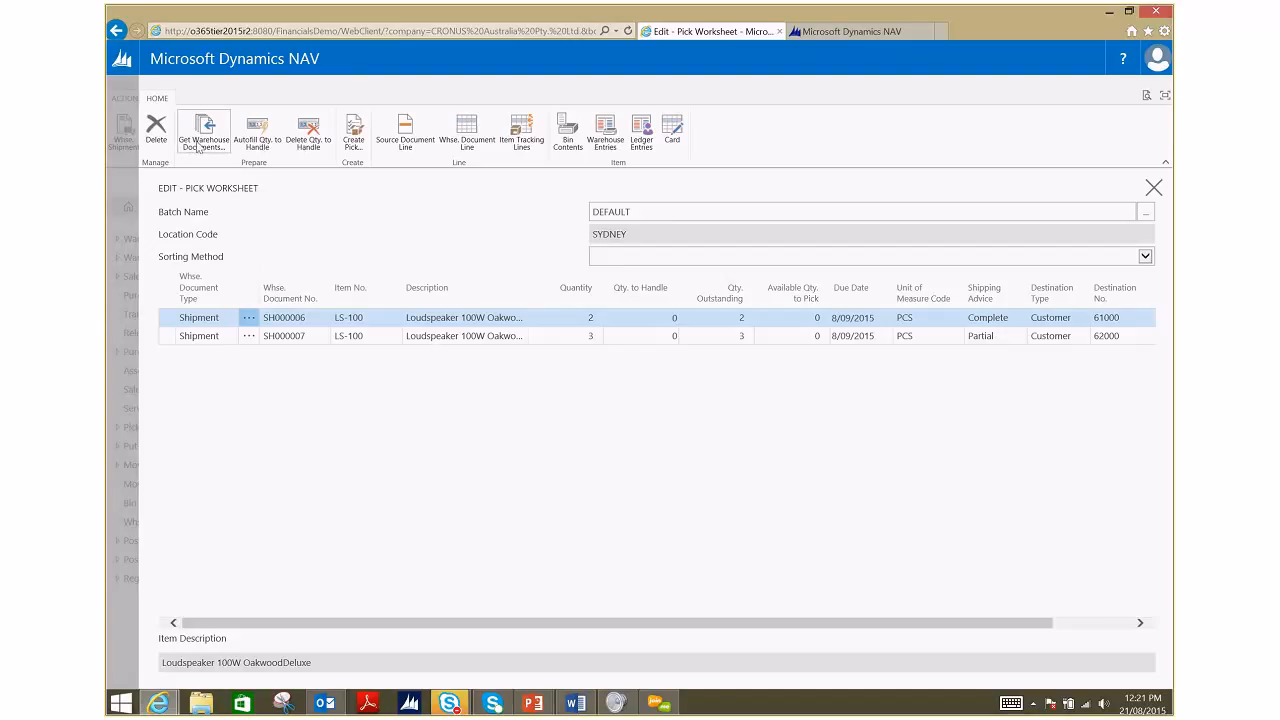
click(198, 147)
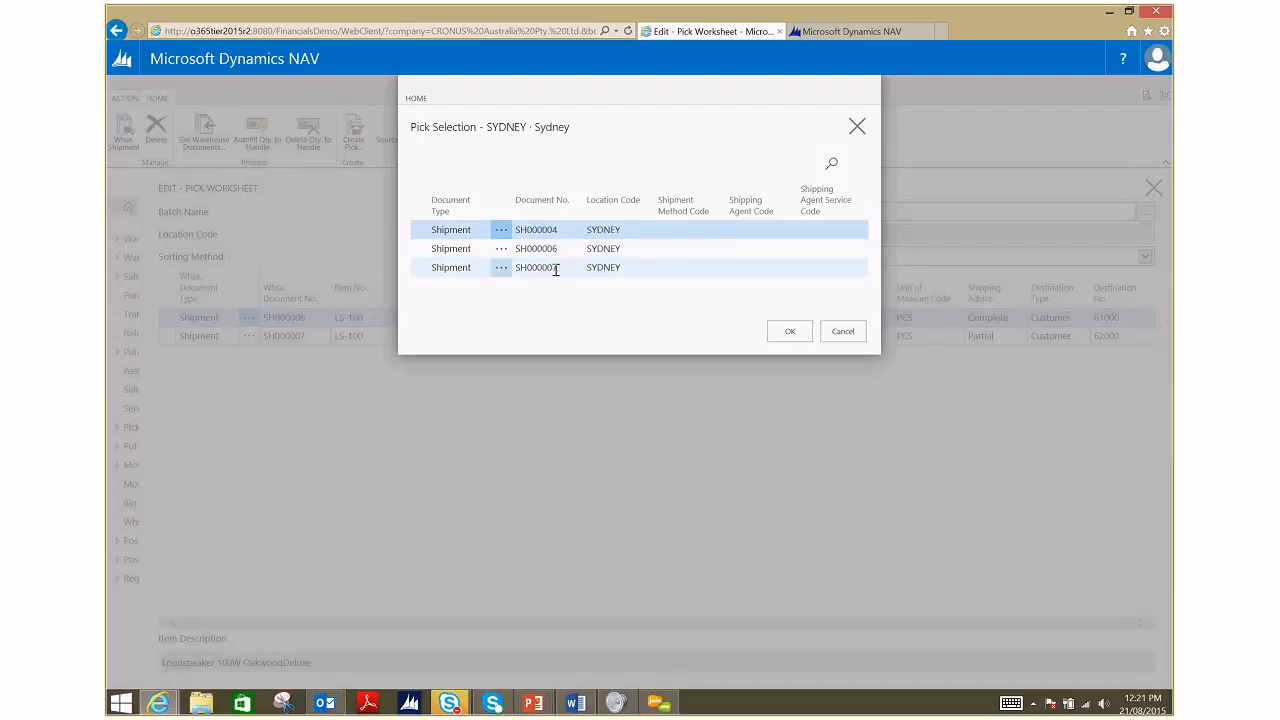
click(501, 230)
click(478, 306)
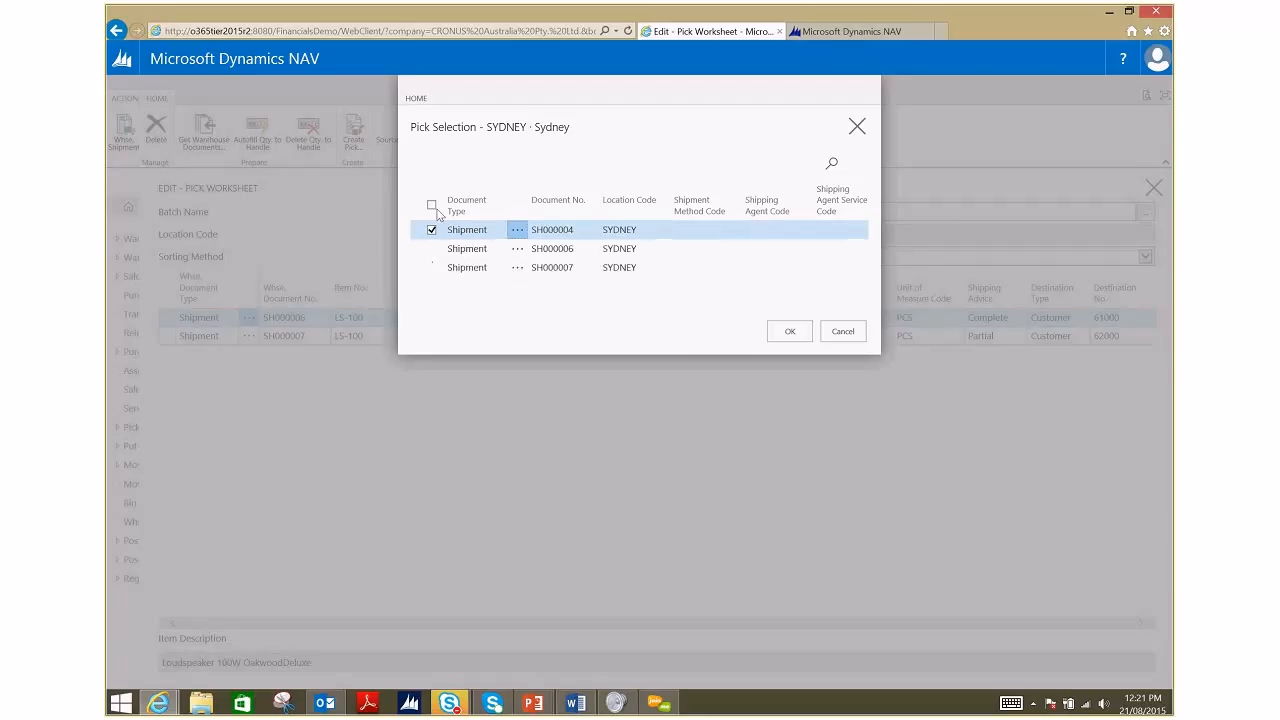
click(432, 205)
click(790, 332)
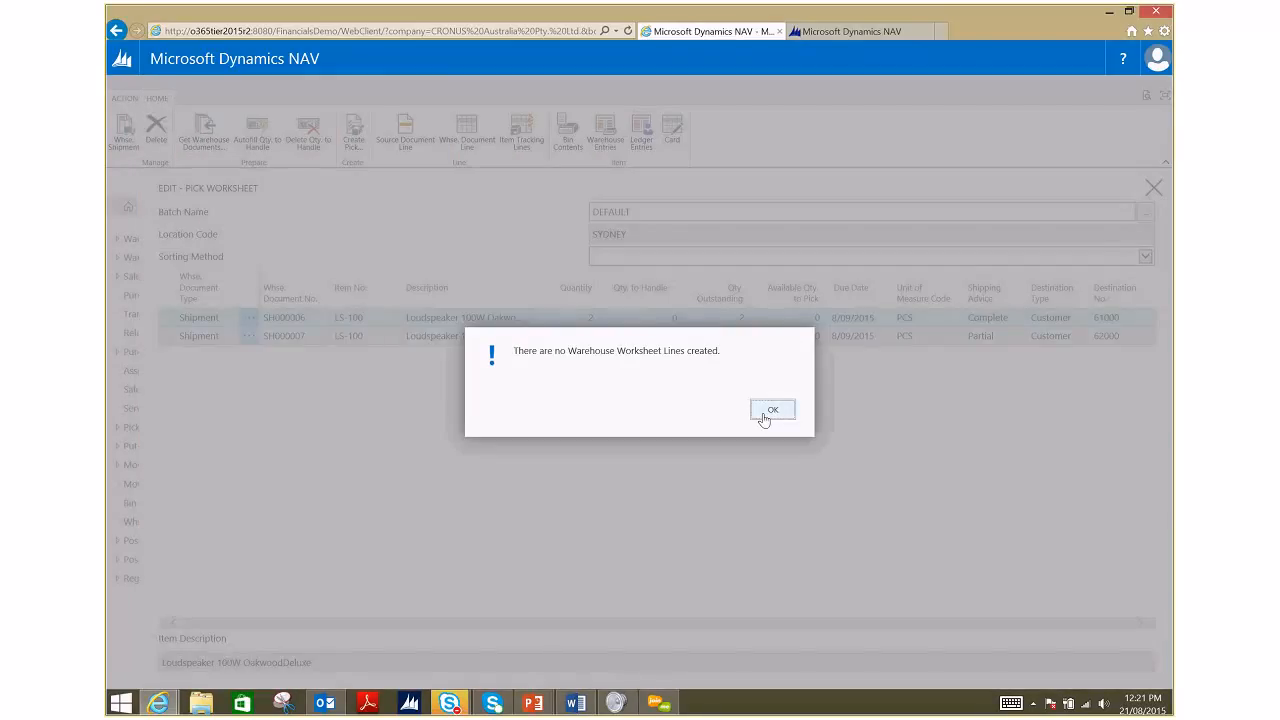
click(772, 411)
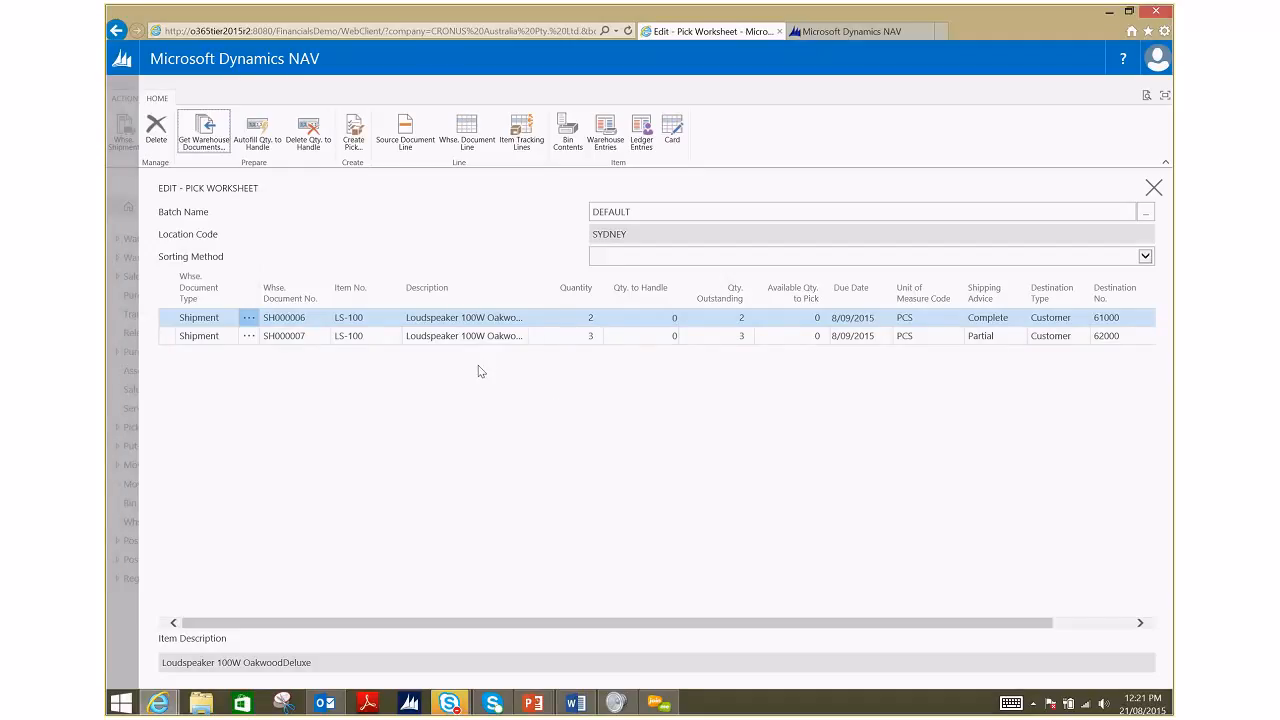
Review the Create Pick options, toggling Do Not Fill Qty. to Handle, and cancel before closing the pick worksheet.
click(354, 135)
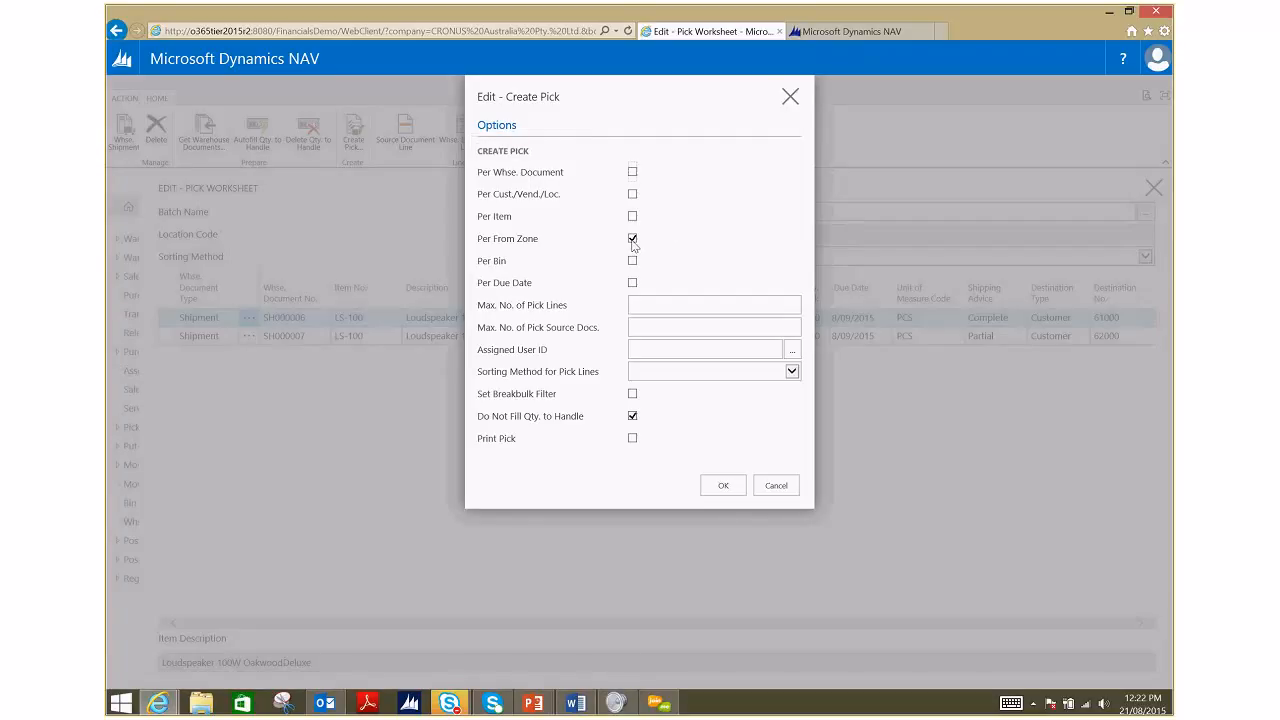
click(632, 416)
click(775, 486)
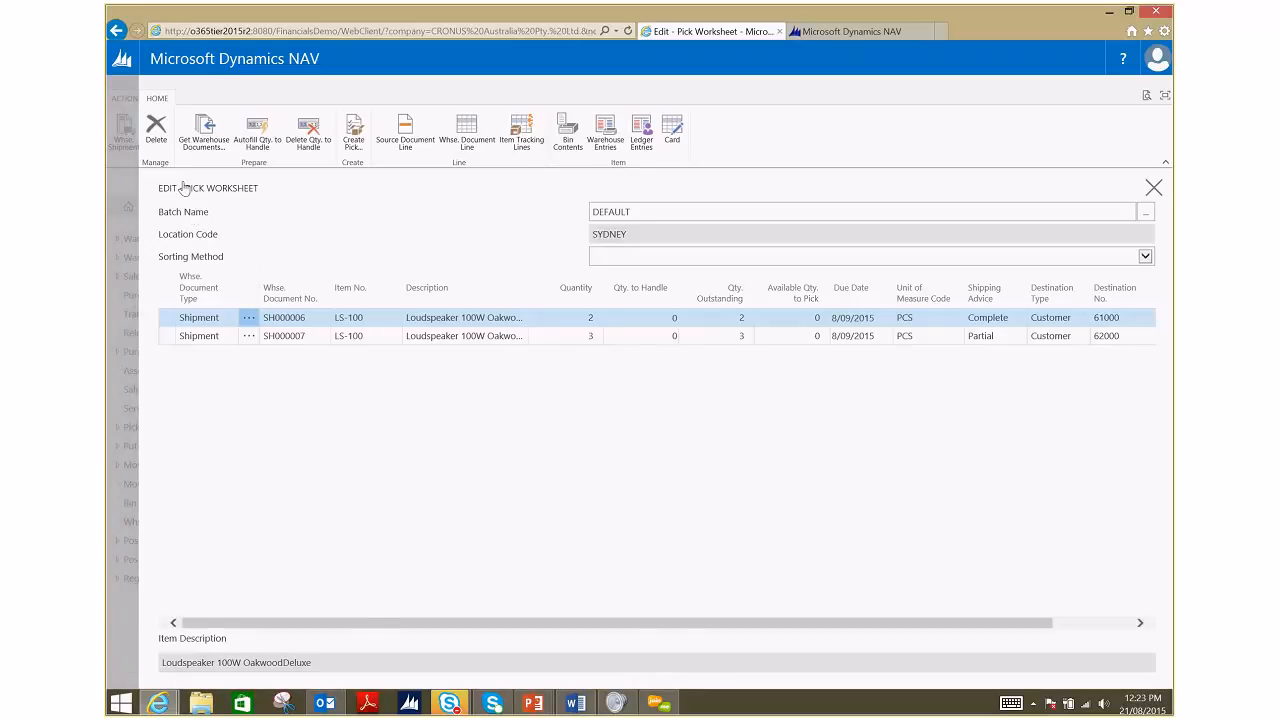
key(Escape)
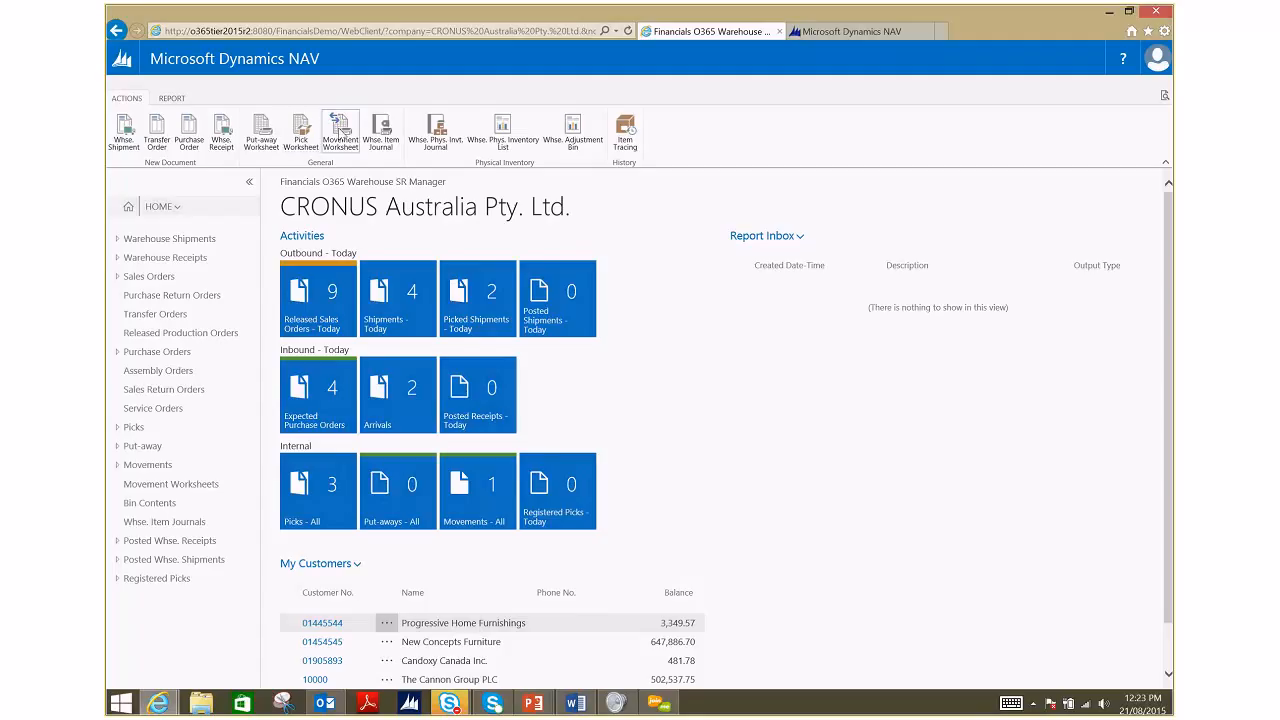
Open the movement worksheet and display its commands for preparing and creating movements.
click(340, 133)
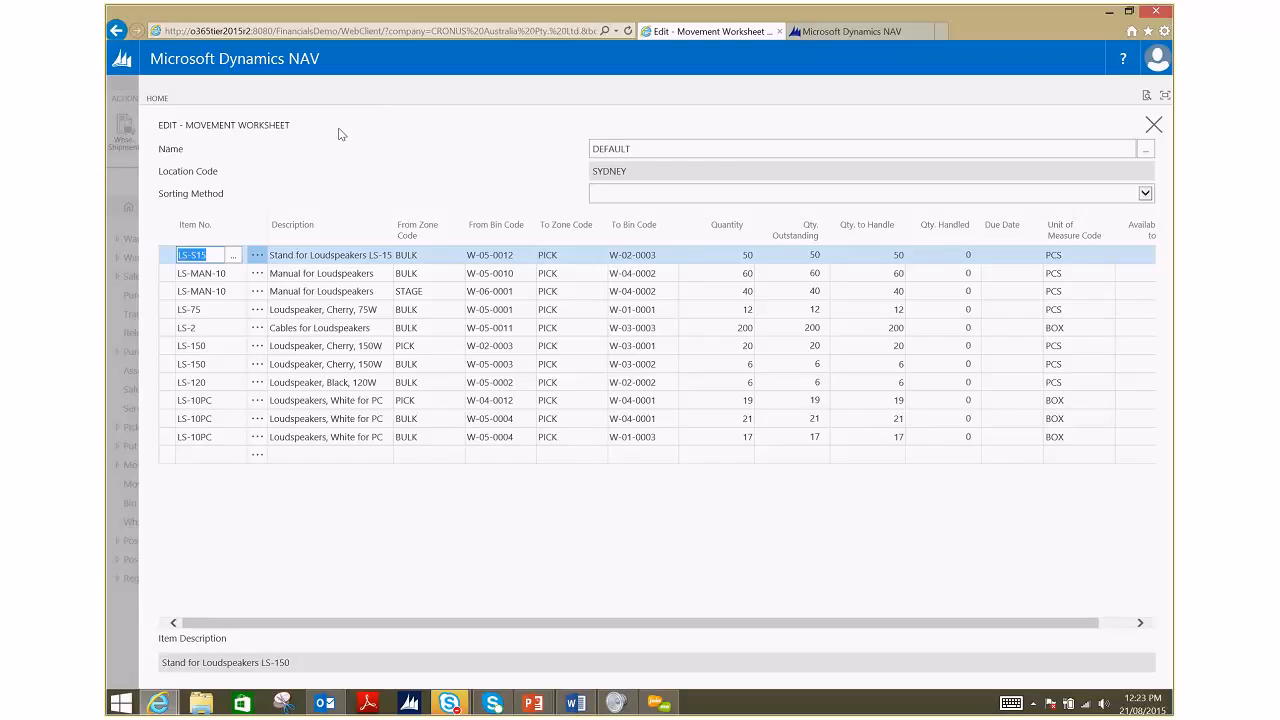
click(157, 99)
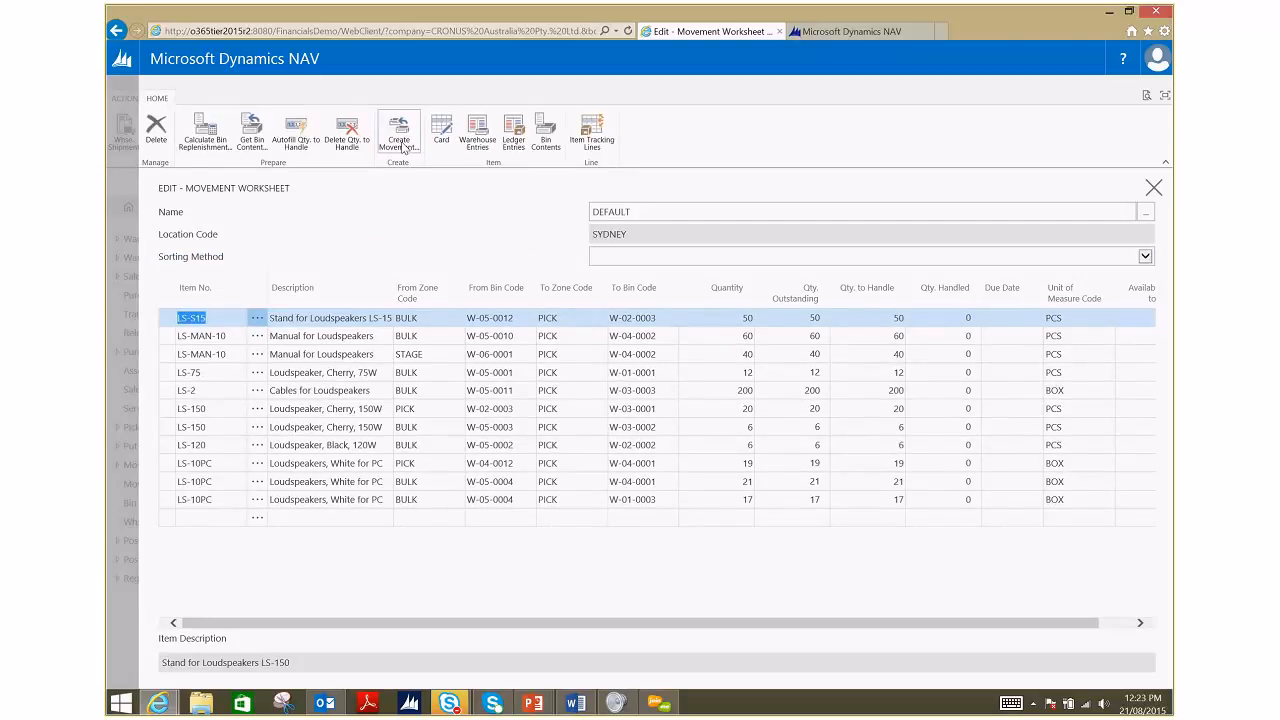
click(404, 148)
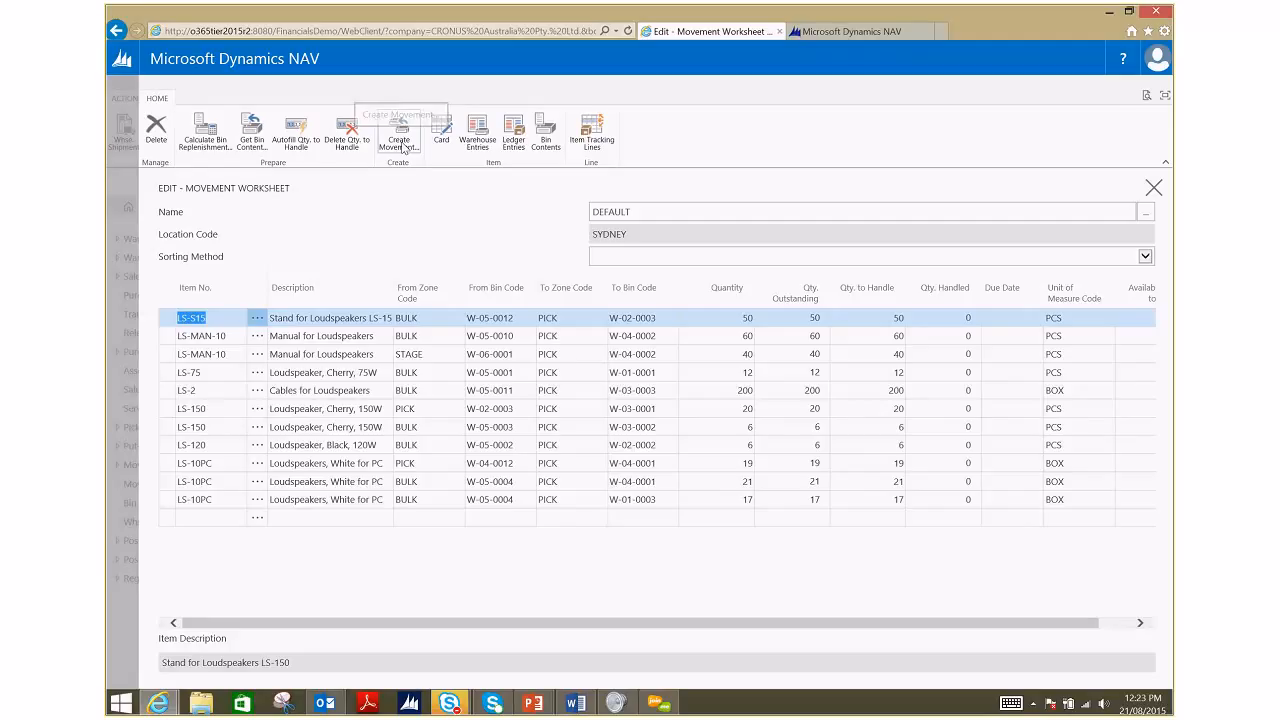
Switch to the presentation, reveal the Bin Ranking and Replenishment points, and switch back to Dynamics NAV.
key(alt+Tab)
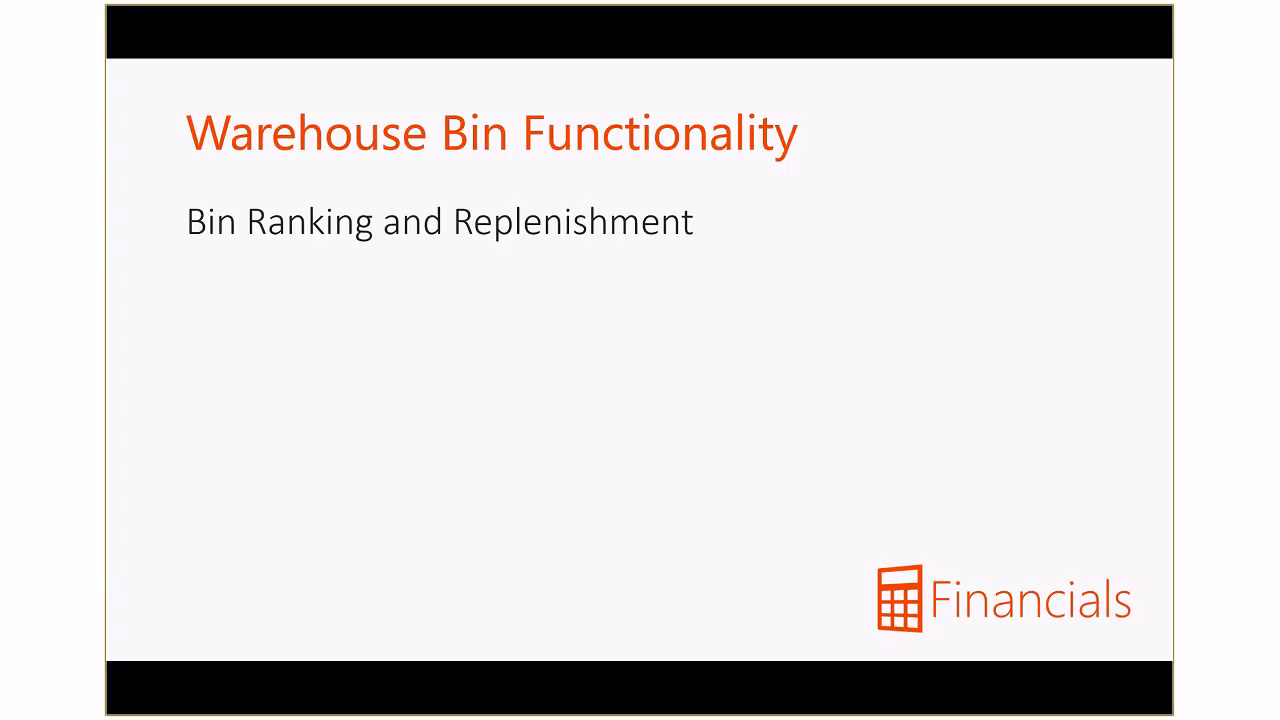
key(Right)
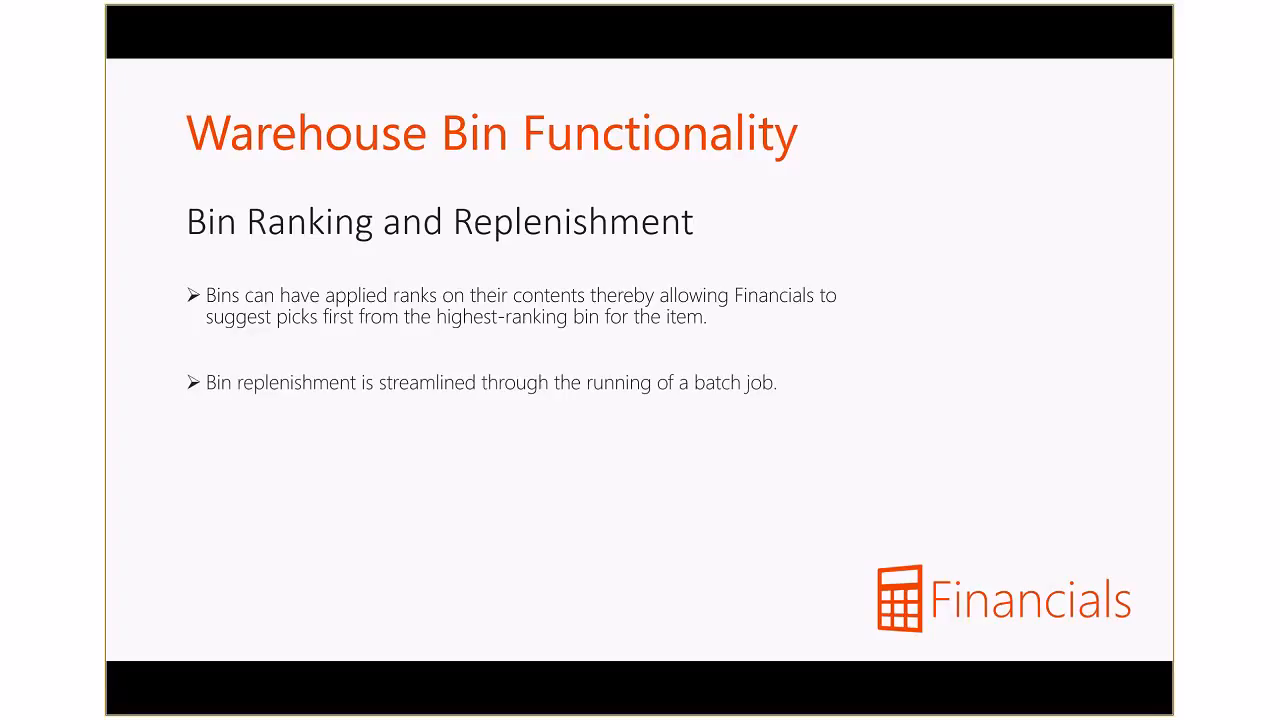
key(alt+Tab)
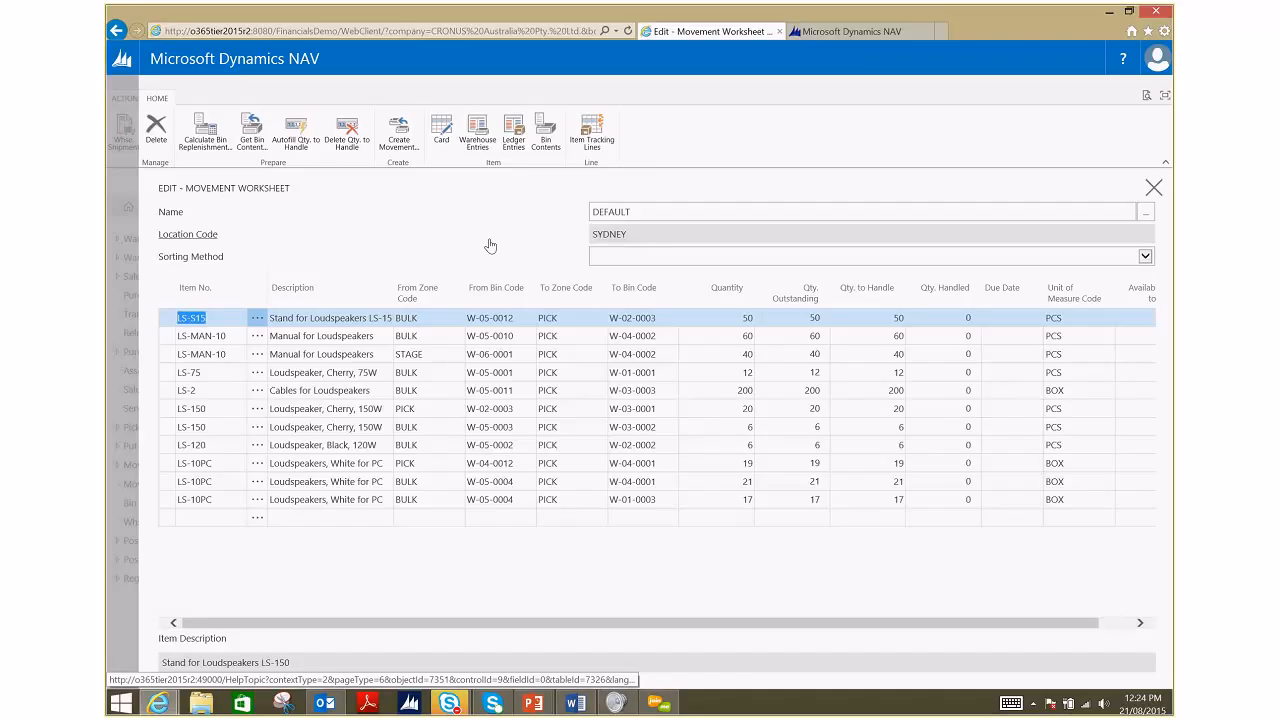
View the Create Movement options for the movement worksheet and cancel without creating a movement.
click(405, 143)
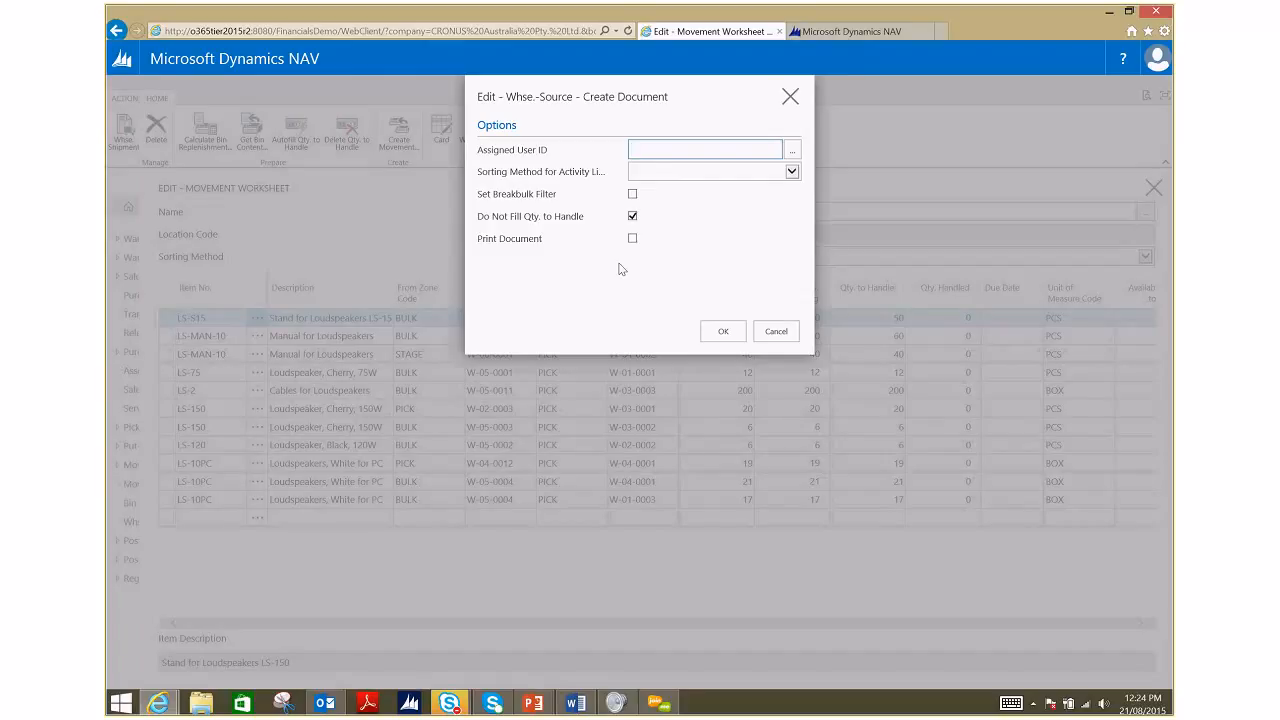
click(787, 329)
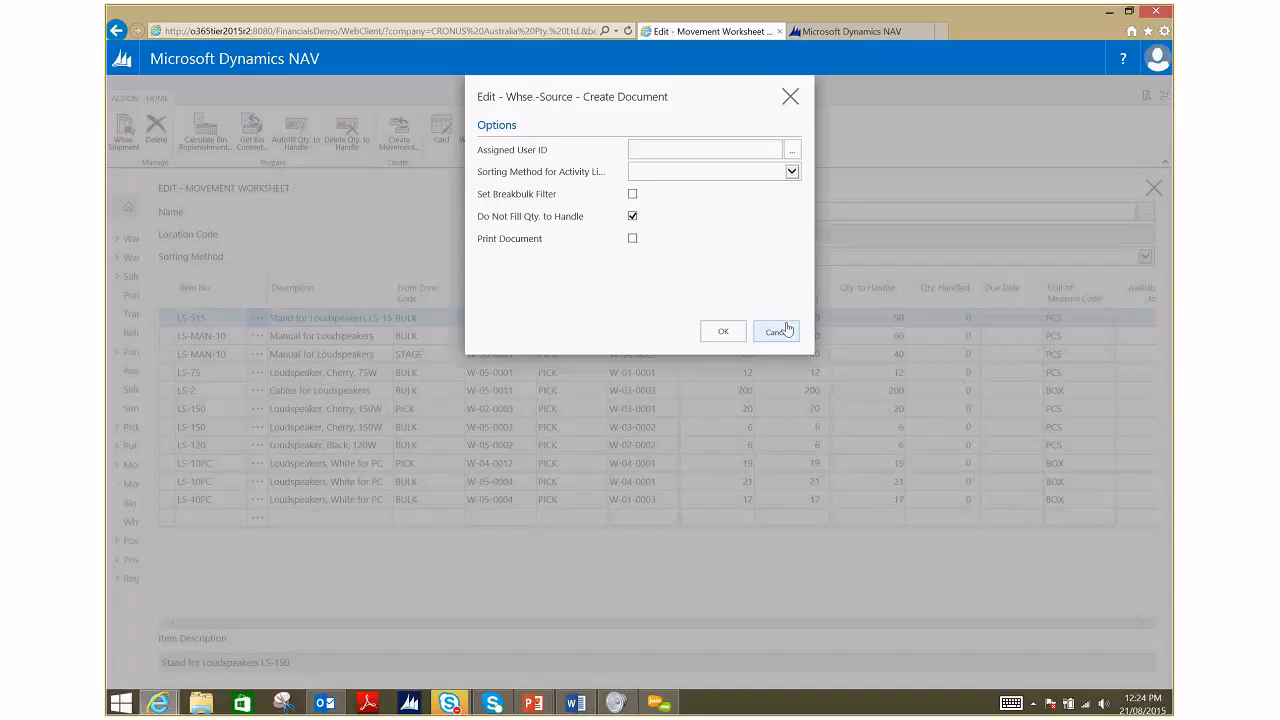
Open the help topic on the Movement Worksheet window and read how movements and bin replenishment are planned.
key(F1)
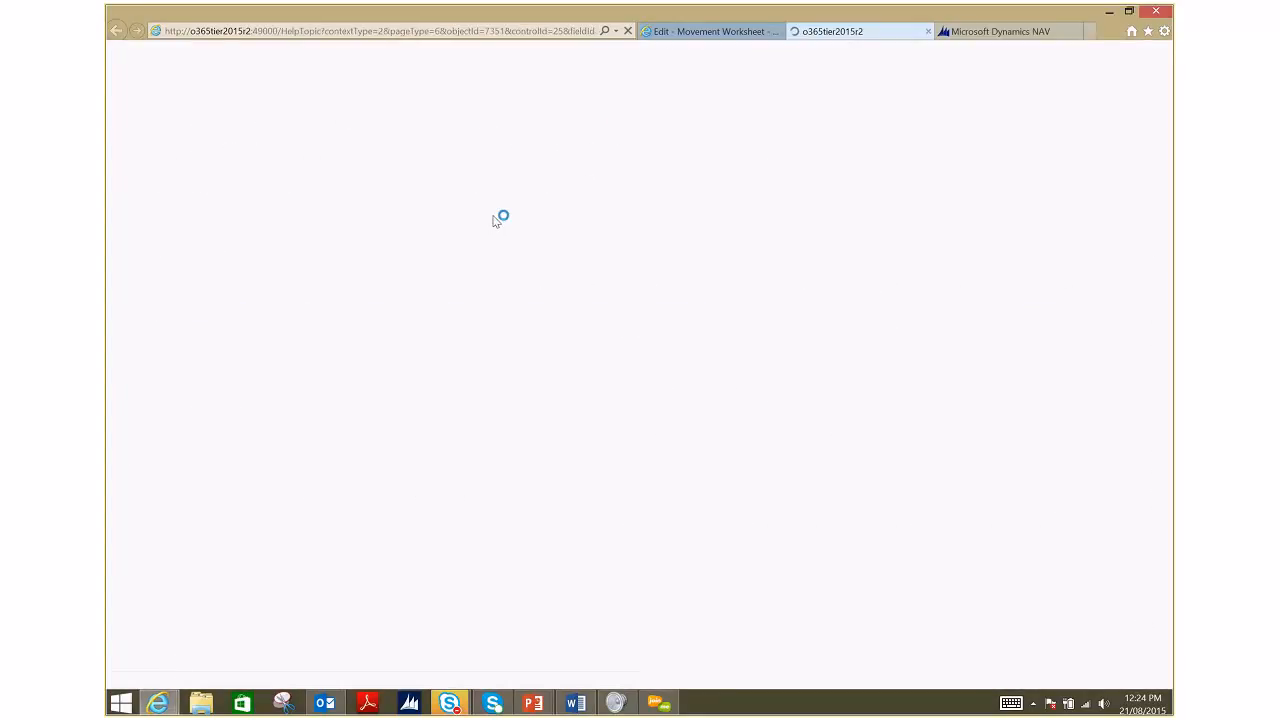
click(704, 31)
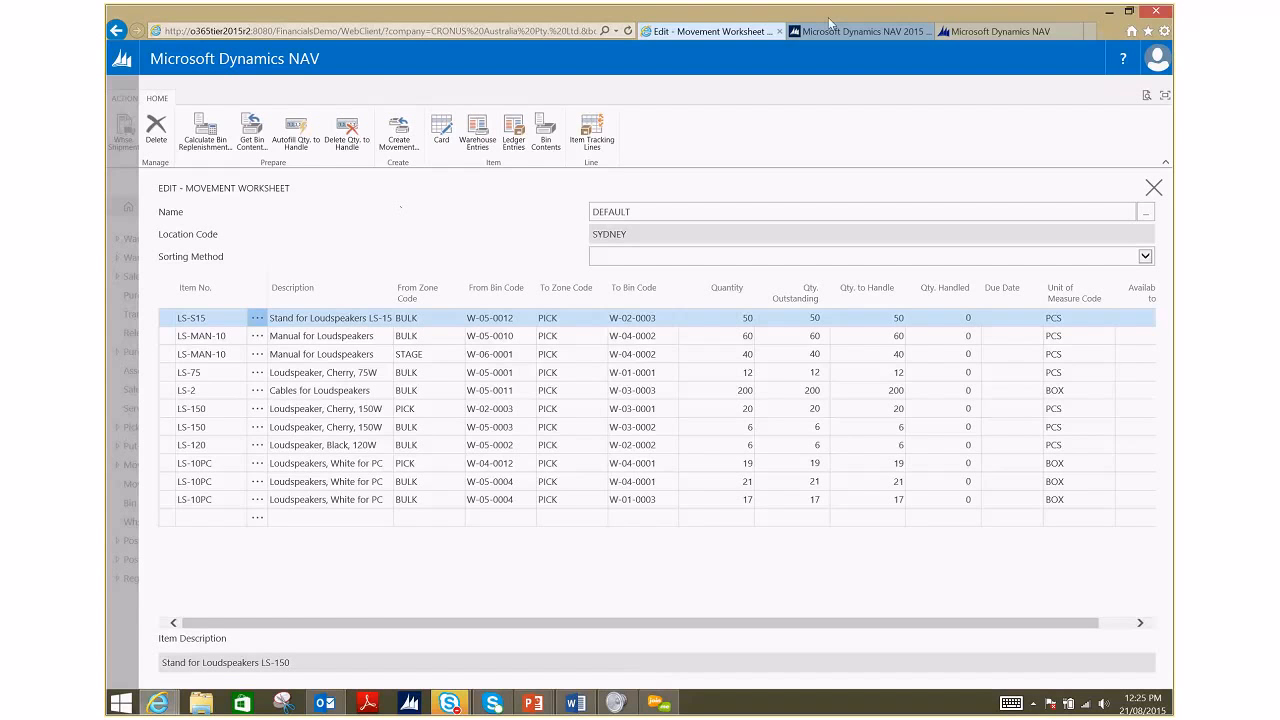
click(864, 31)
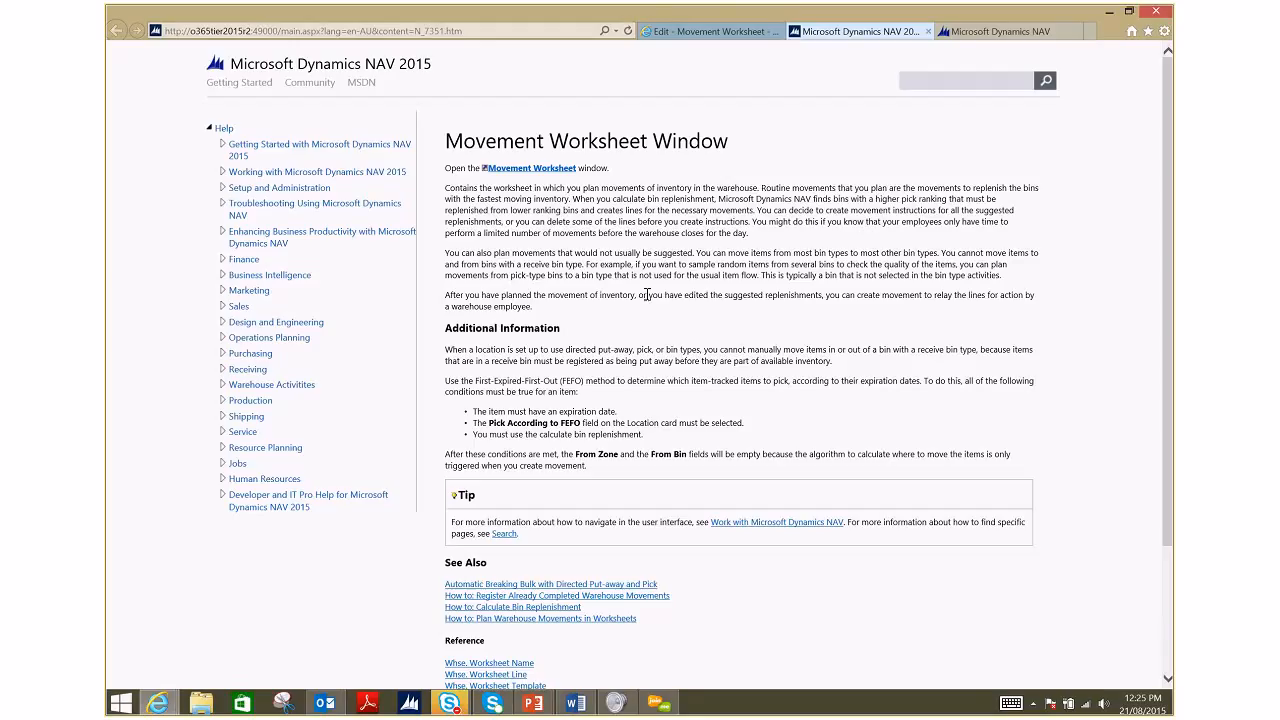
Return to the movement worksheet and examine the from and to zone codes of the first LS-MAN-10 line.
click(714, 31)
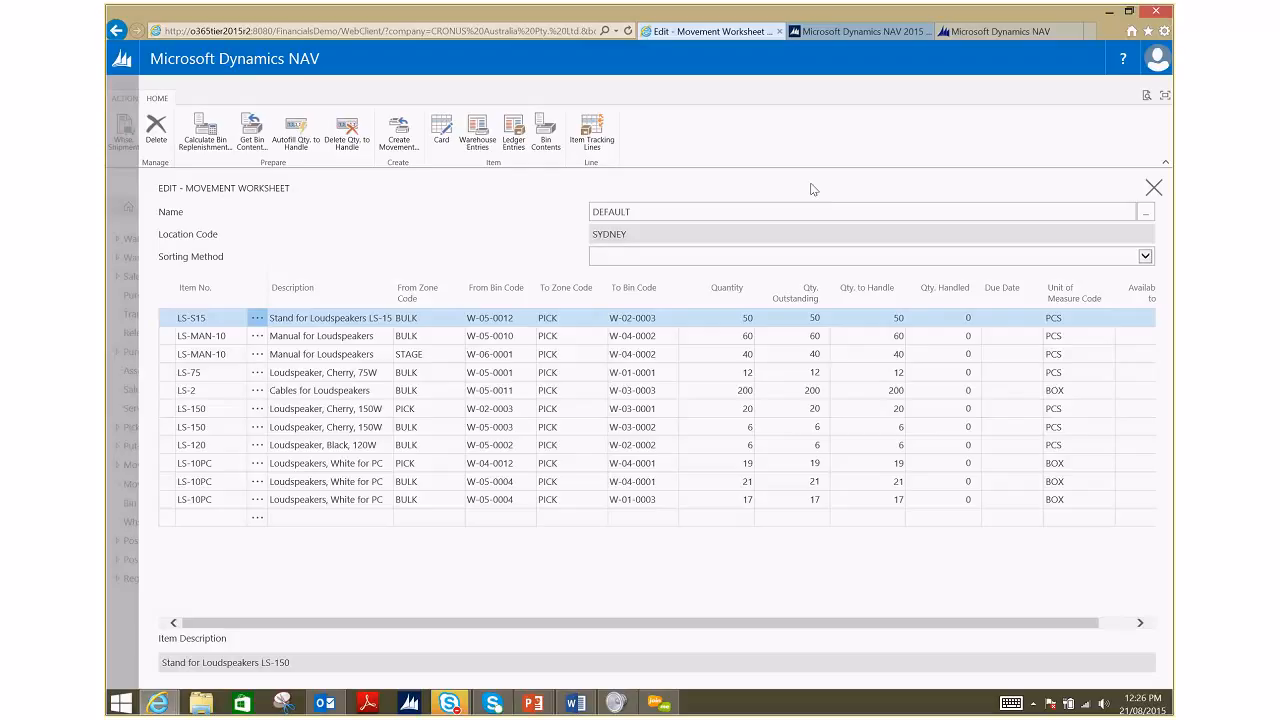
click(443, 339)
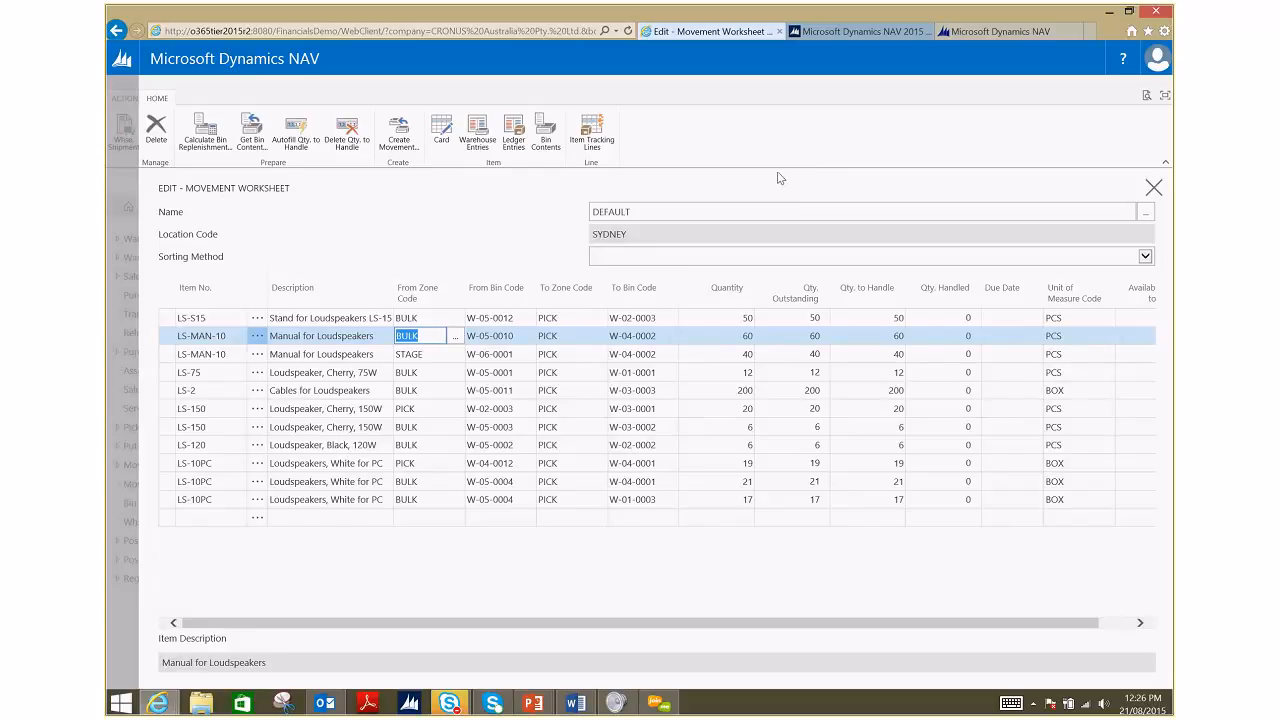
click(576, 338)
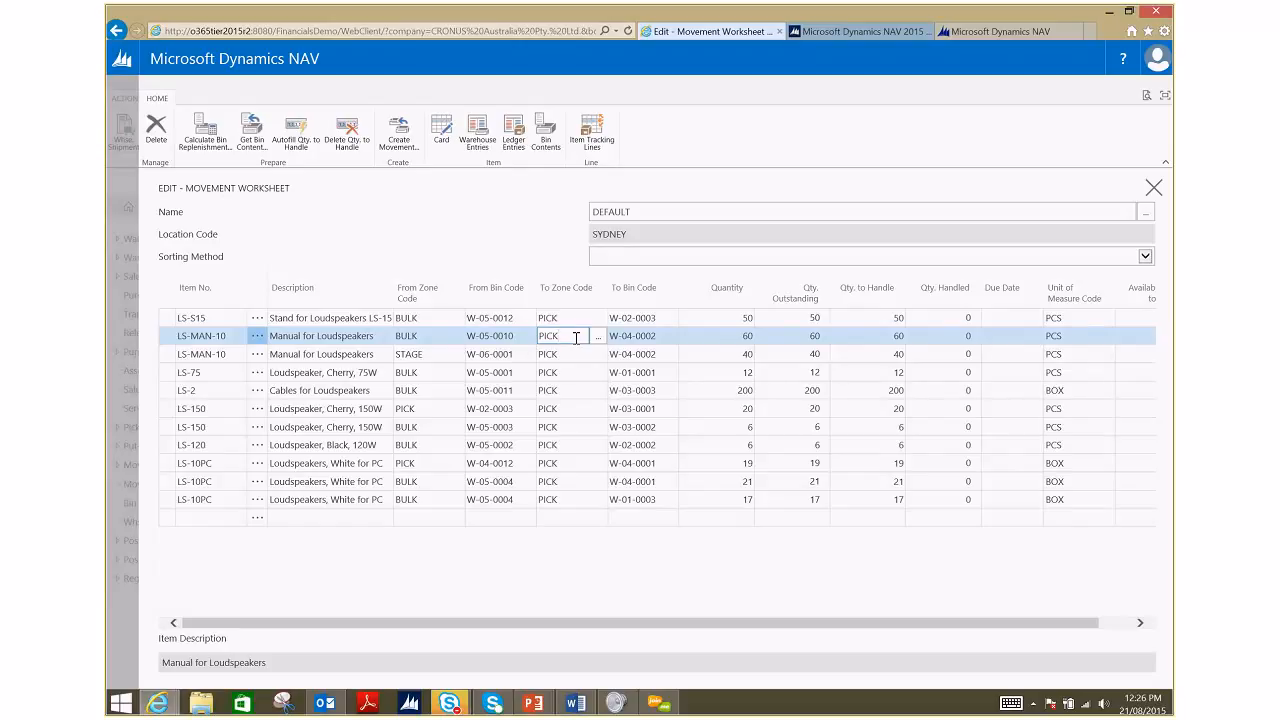
Try to look up the item number of the first LS-MAN-10 line, and restart the session by signing in again.
click(236, 342)
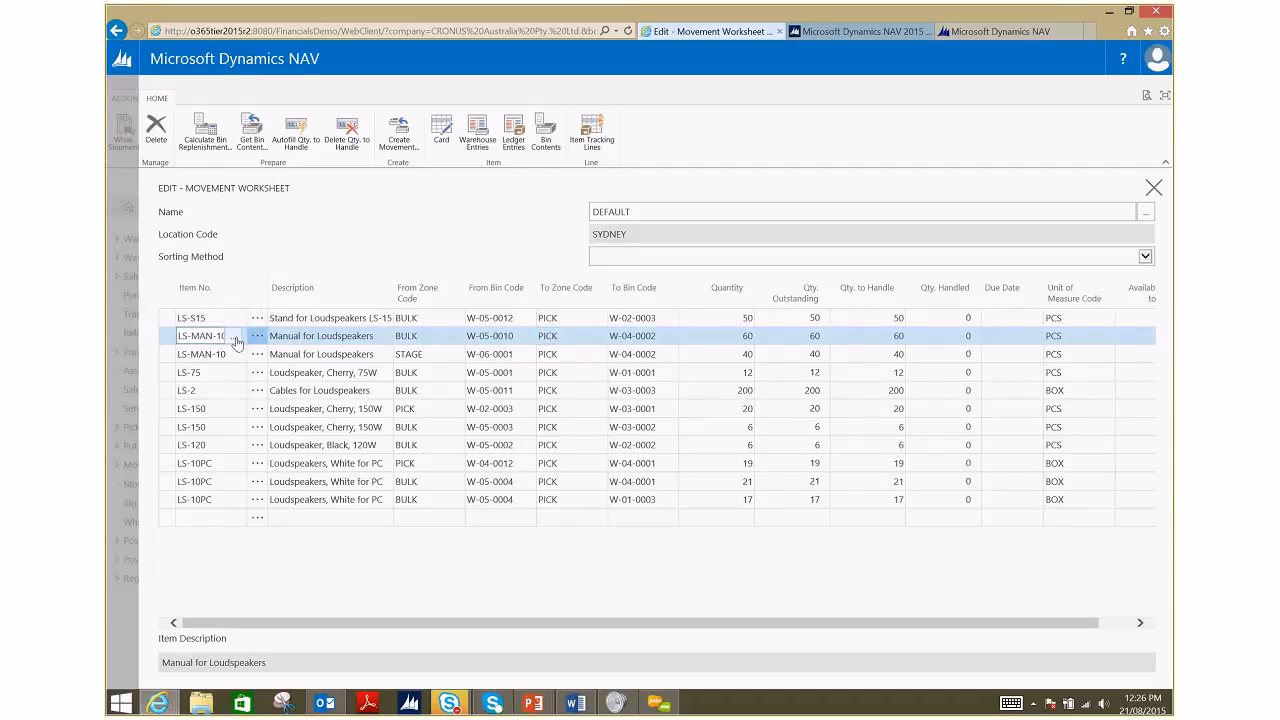
click(236, 340)
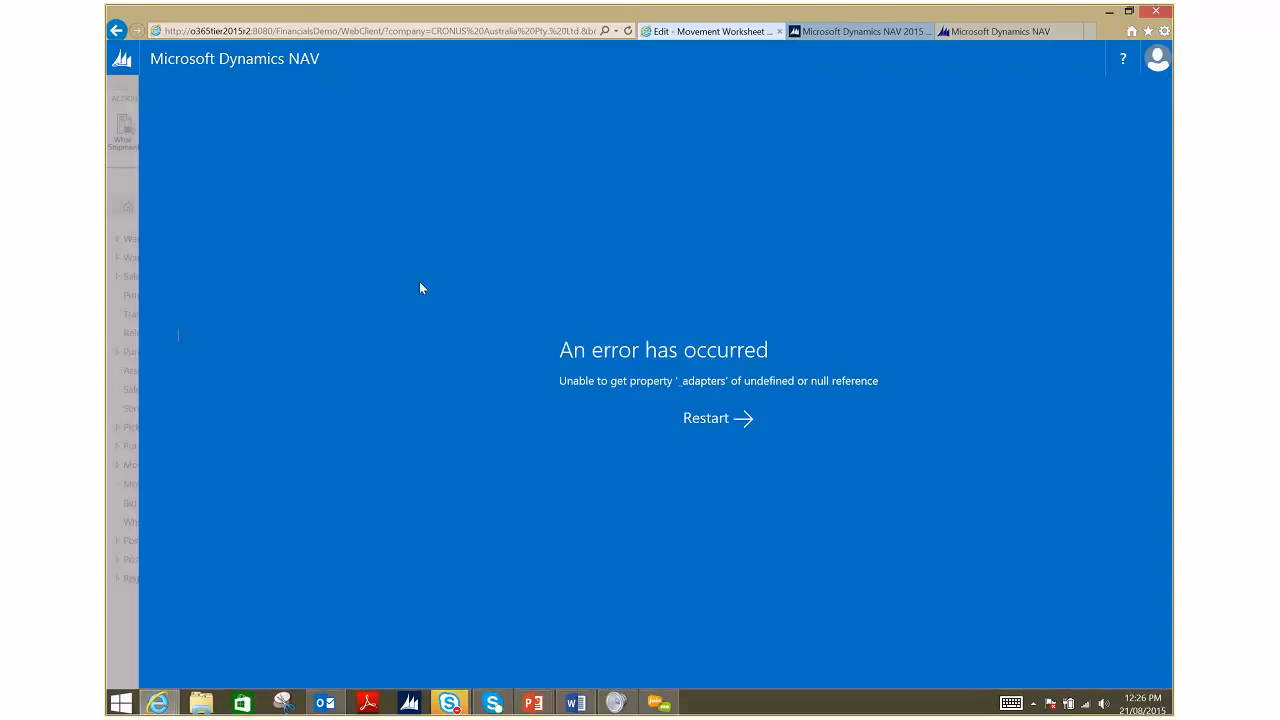
click(752, 425)
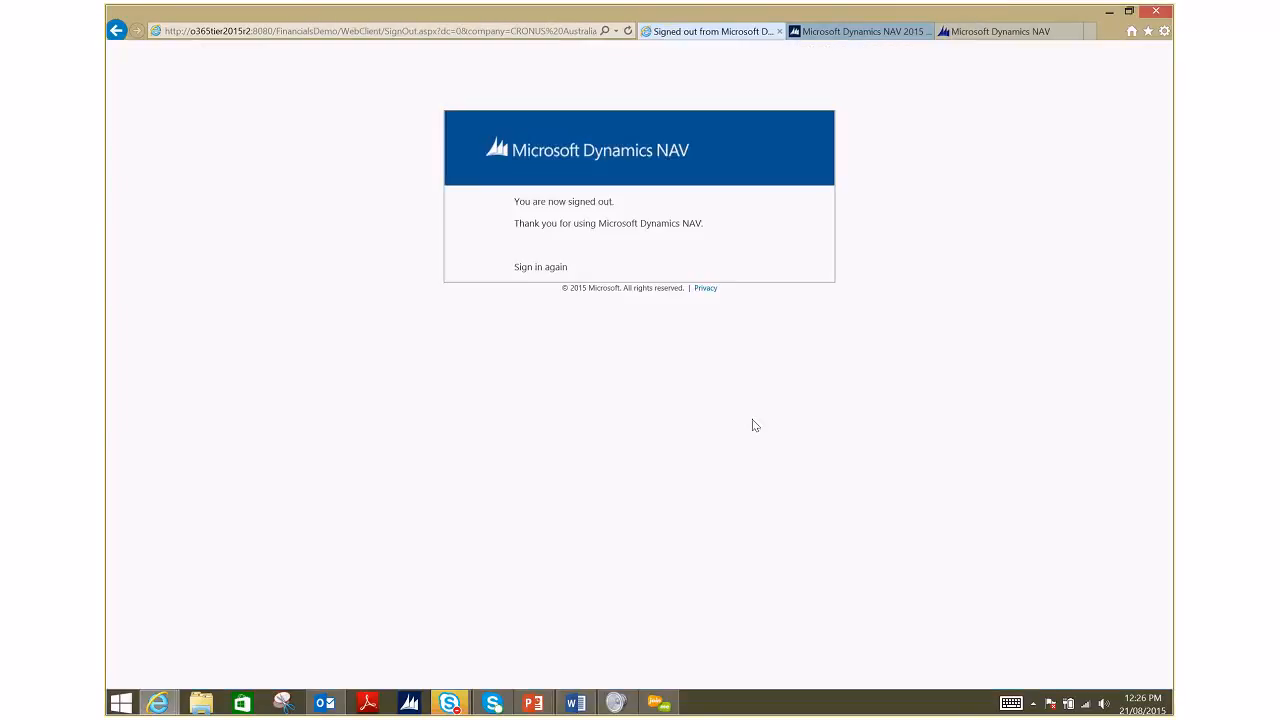
click(547, 271)
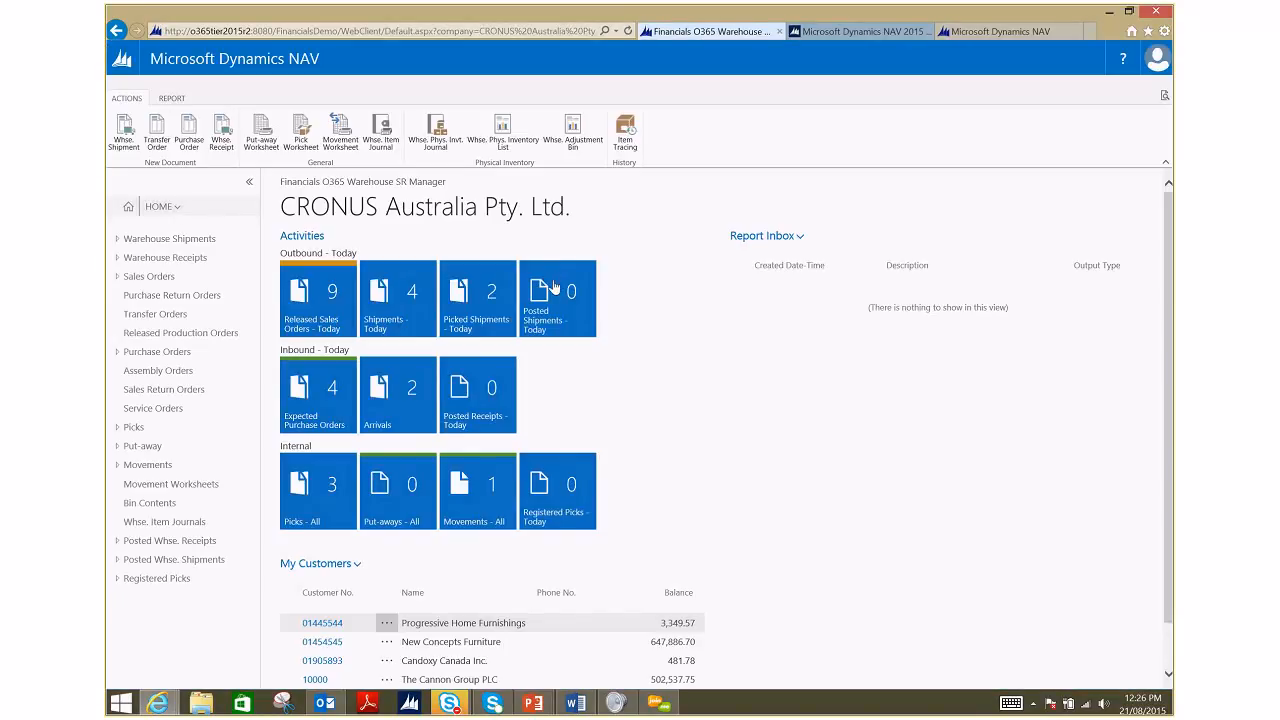
Reopen the movement worksheet and delete all of its lines.
click(341, 140)
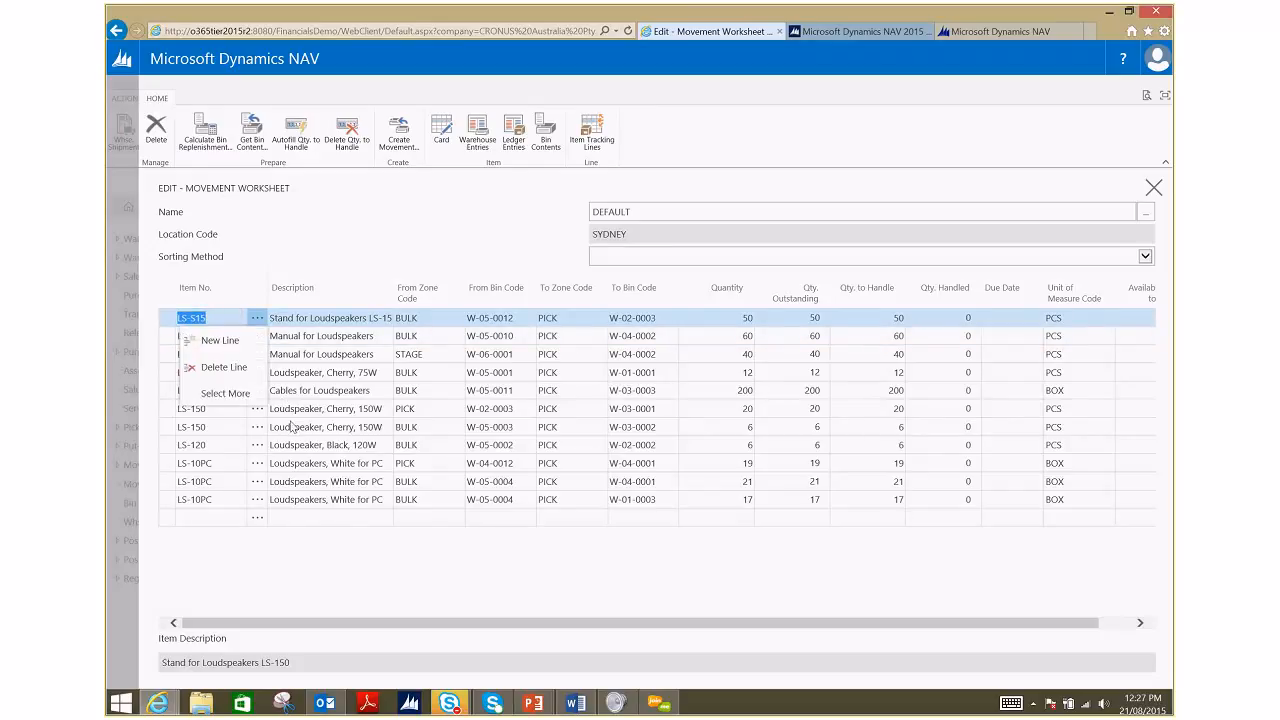
click(225, 393)
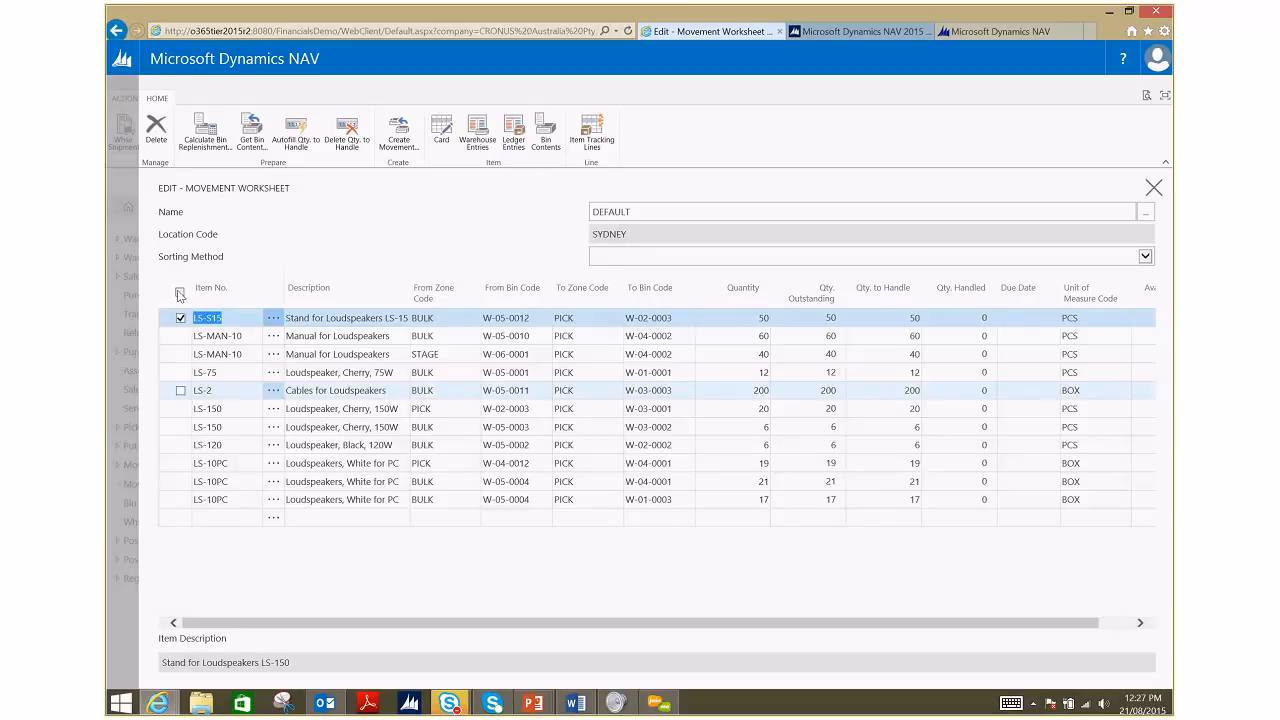
click(180, 293)
click(157, 128)
click(717, 411)
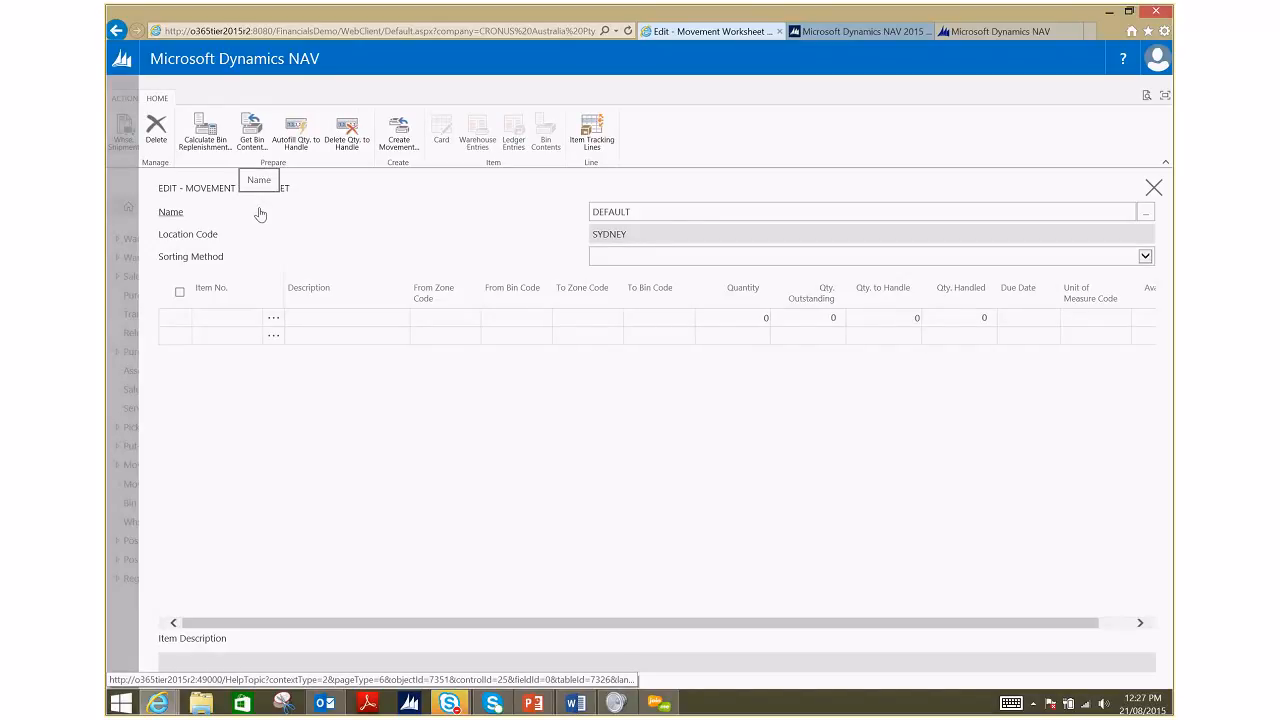
Calculate bin replenishment for location SYDNEY with breakbulk allowed and no bin or item filter, and return to the home page.
click(214, 145)
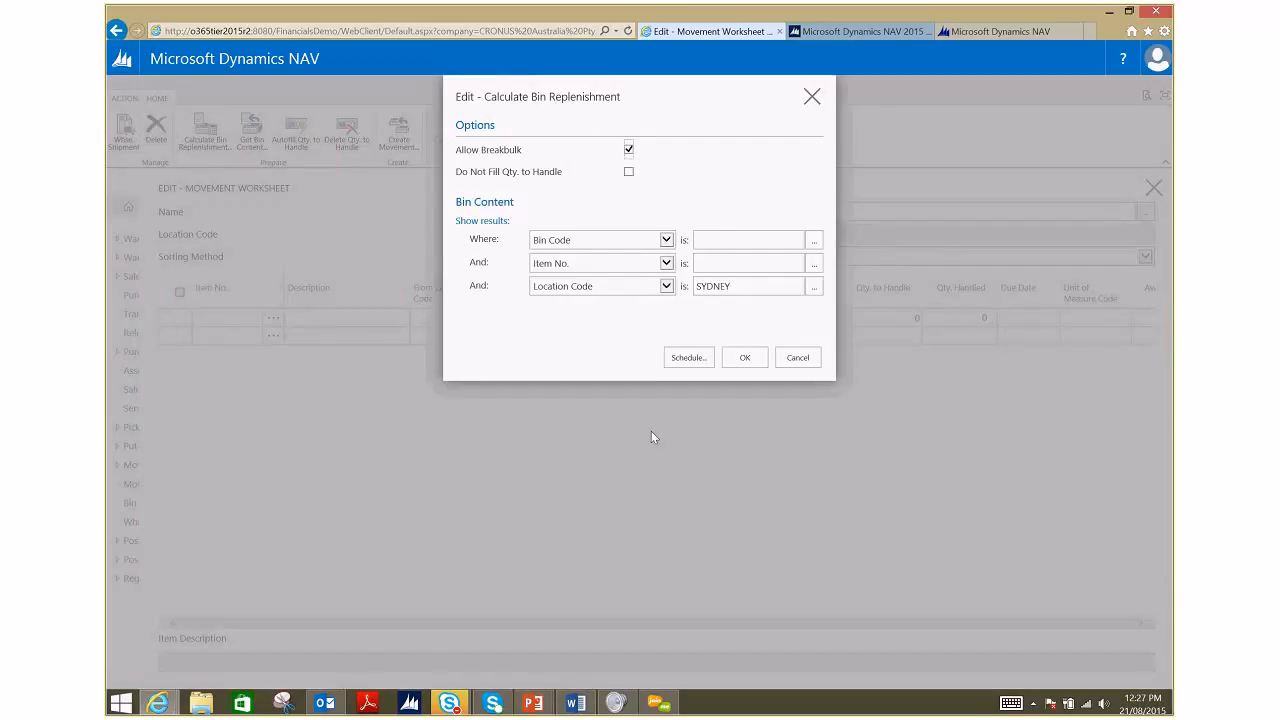
click(745, 360)
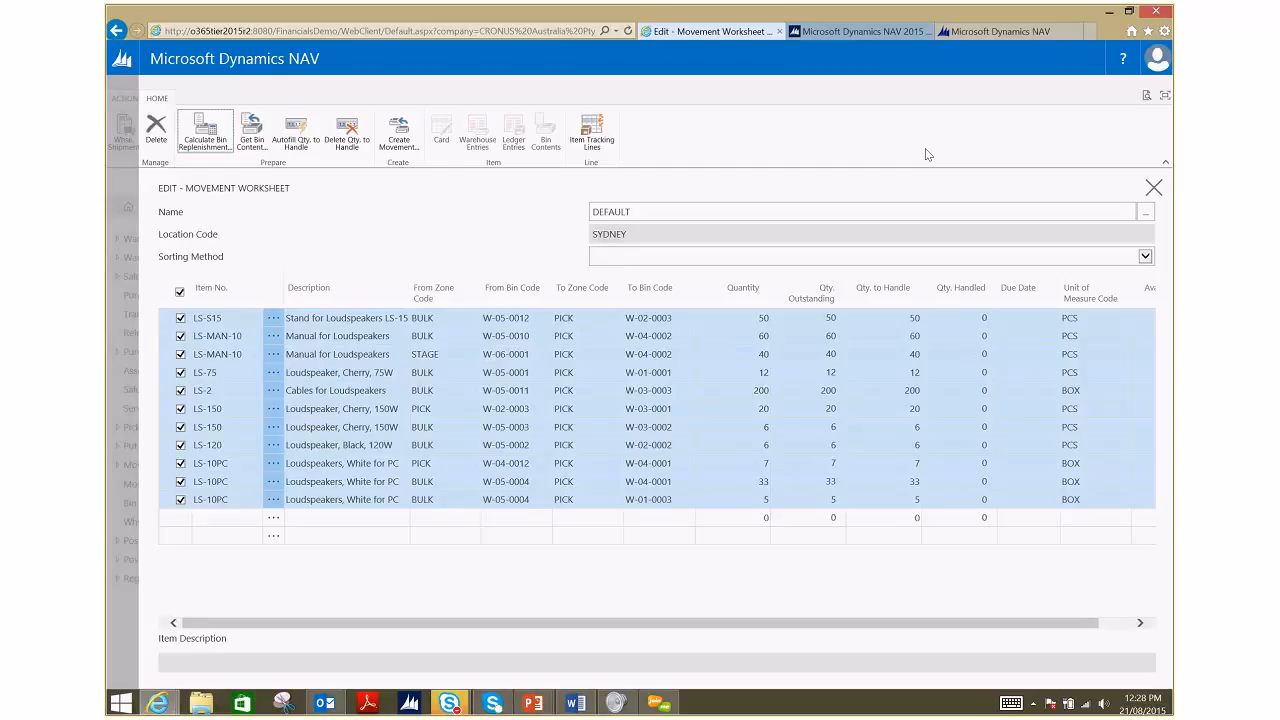
click(124, 182)
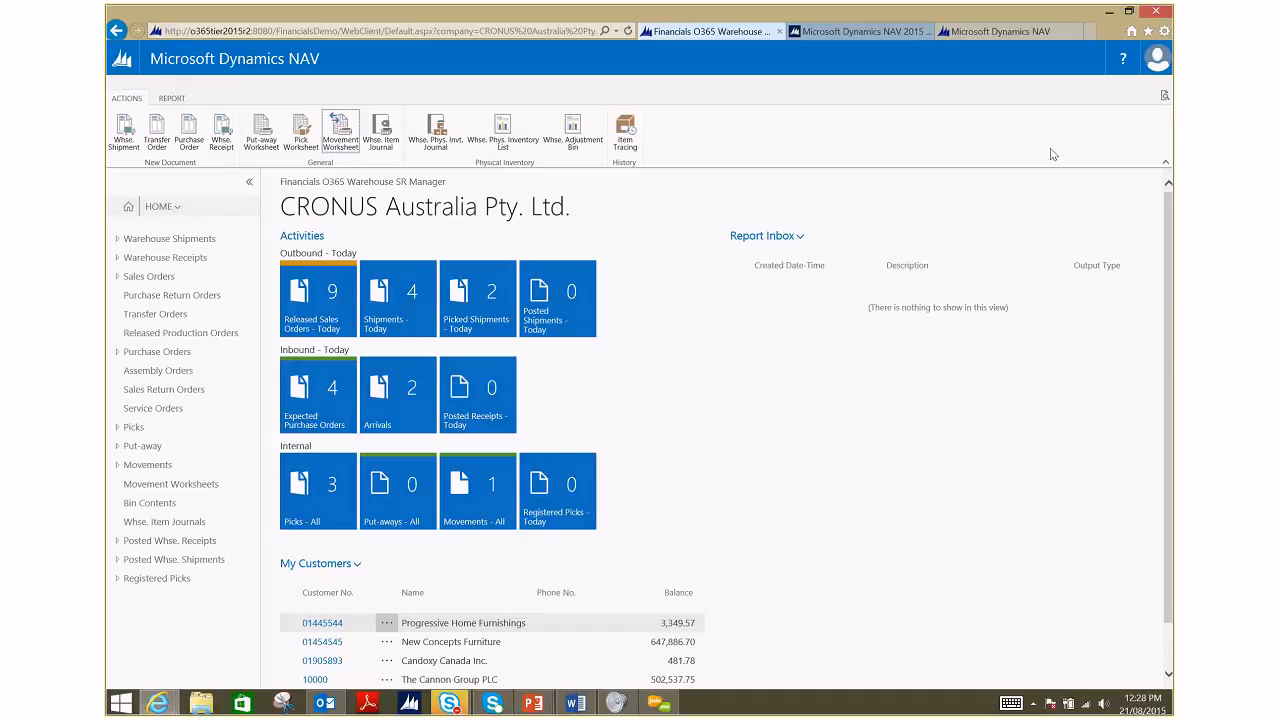
Search the pages for "land" and open the SYDNEY receipt from Landed Cost Receipts for editing.
click(1163, 98)
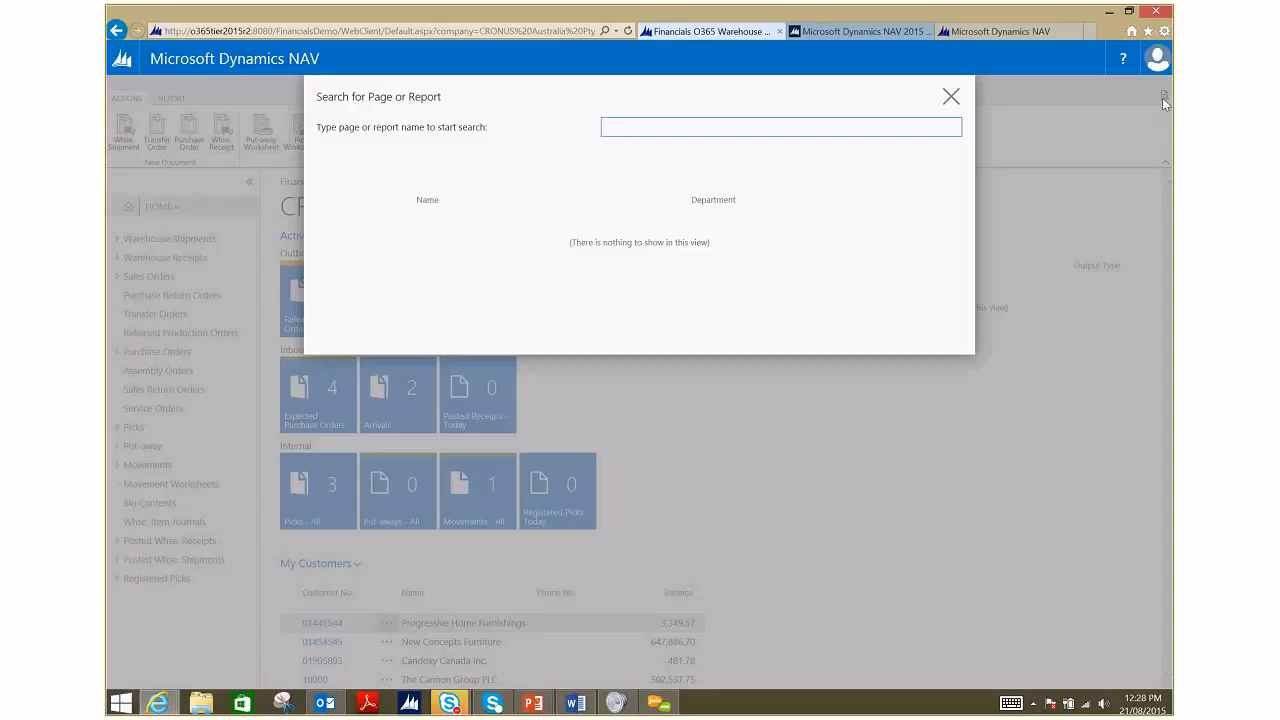
text(Ina)
text(nd)
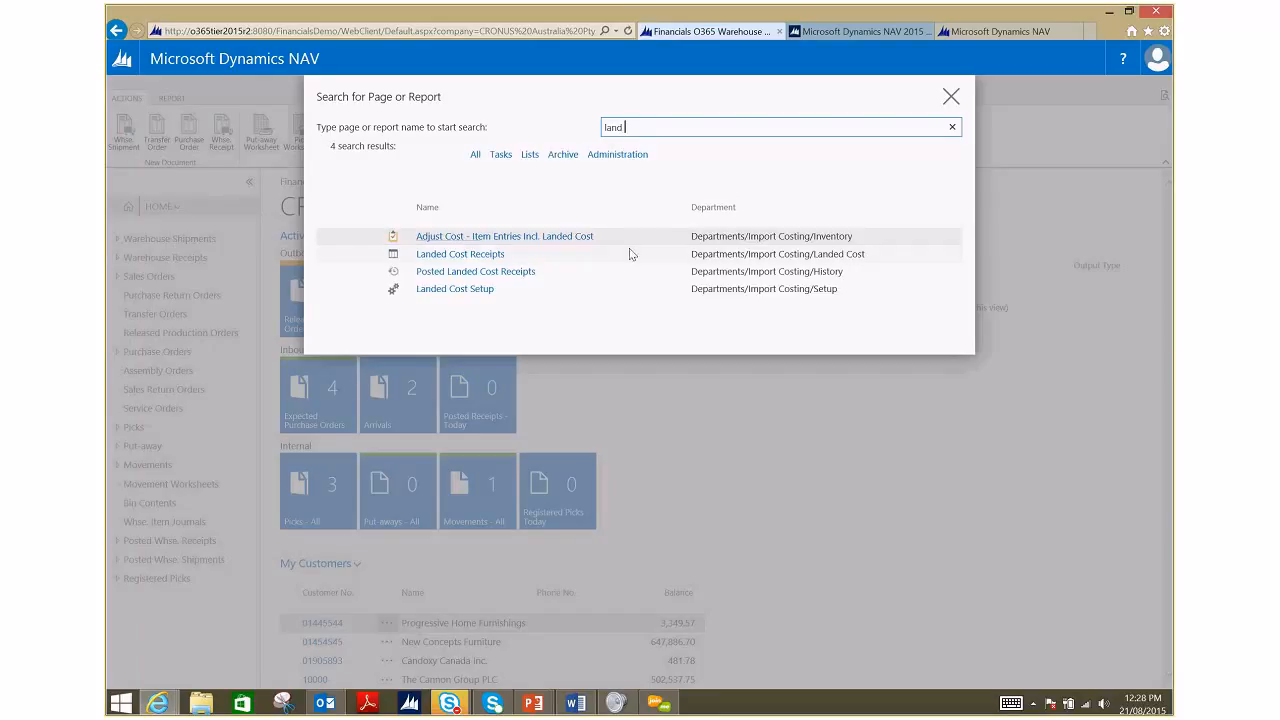
click(475, 259)
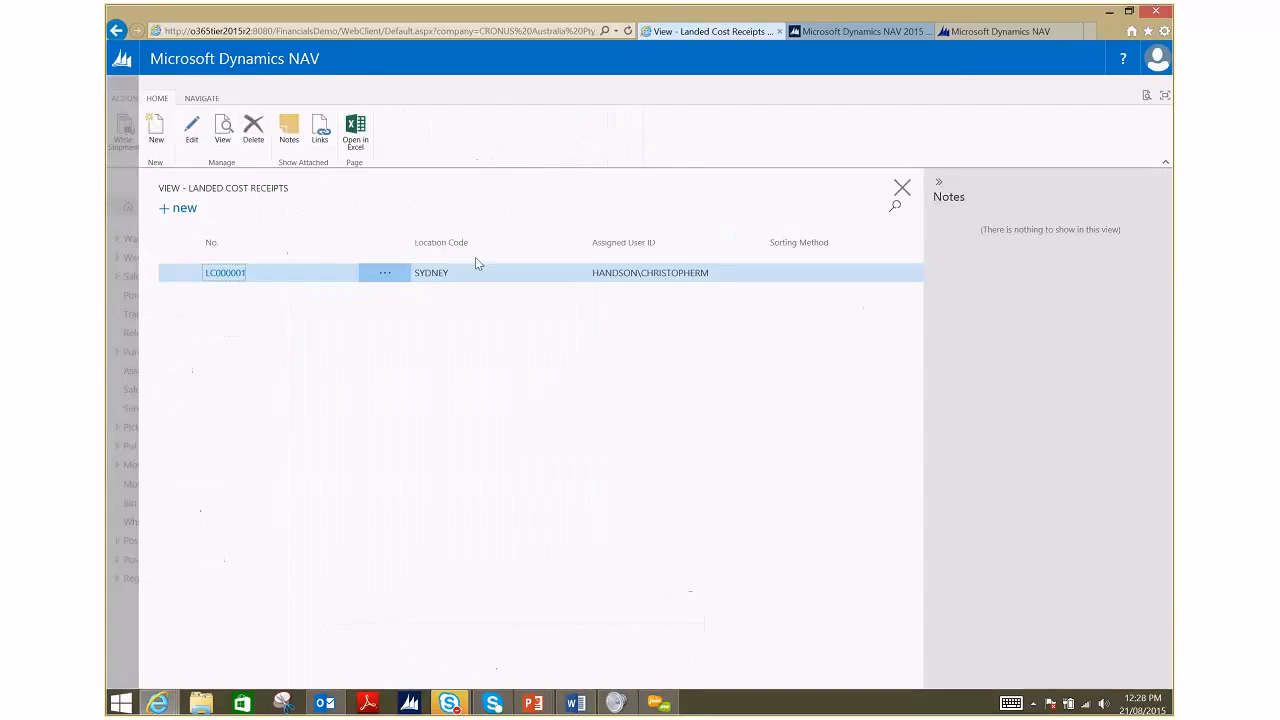
click(188, 128)
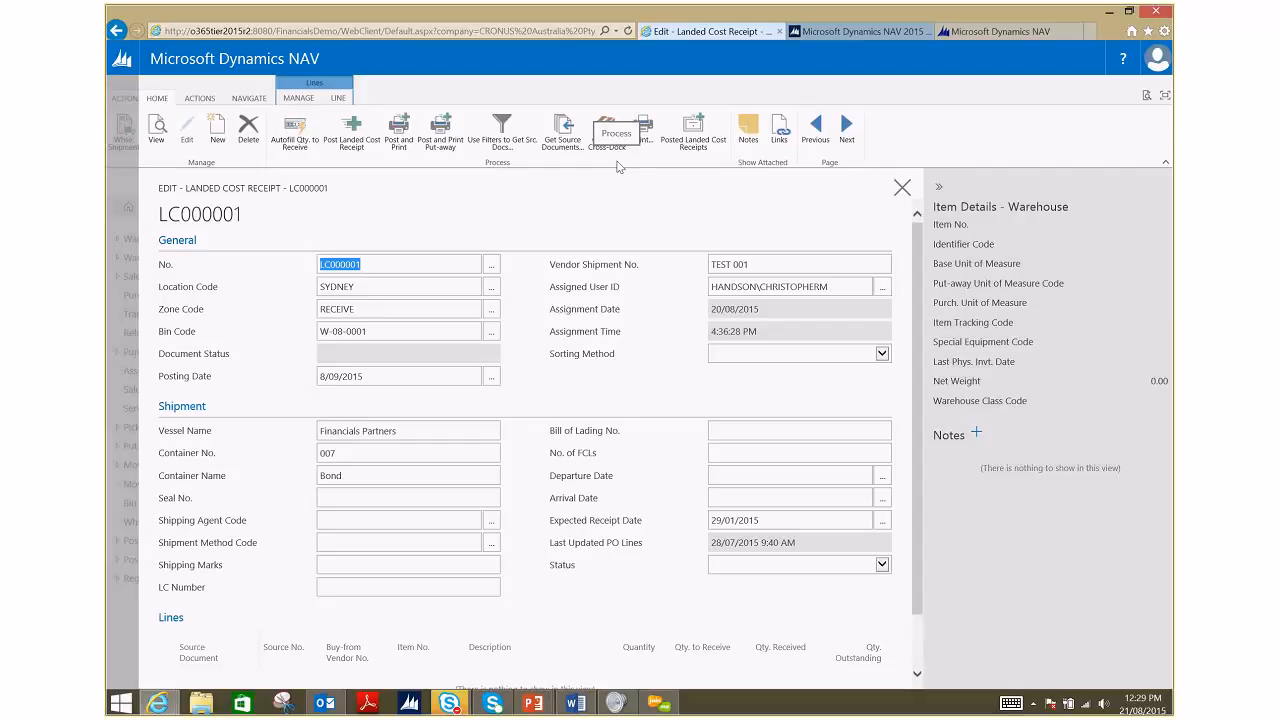
Get source documents for the landed cost receipt and select the five purchase orders expected on 22/01/2015 and 25/01/2015.
click(221, 100)
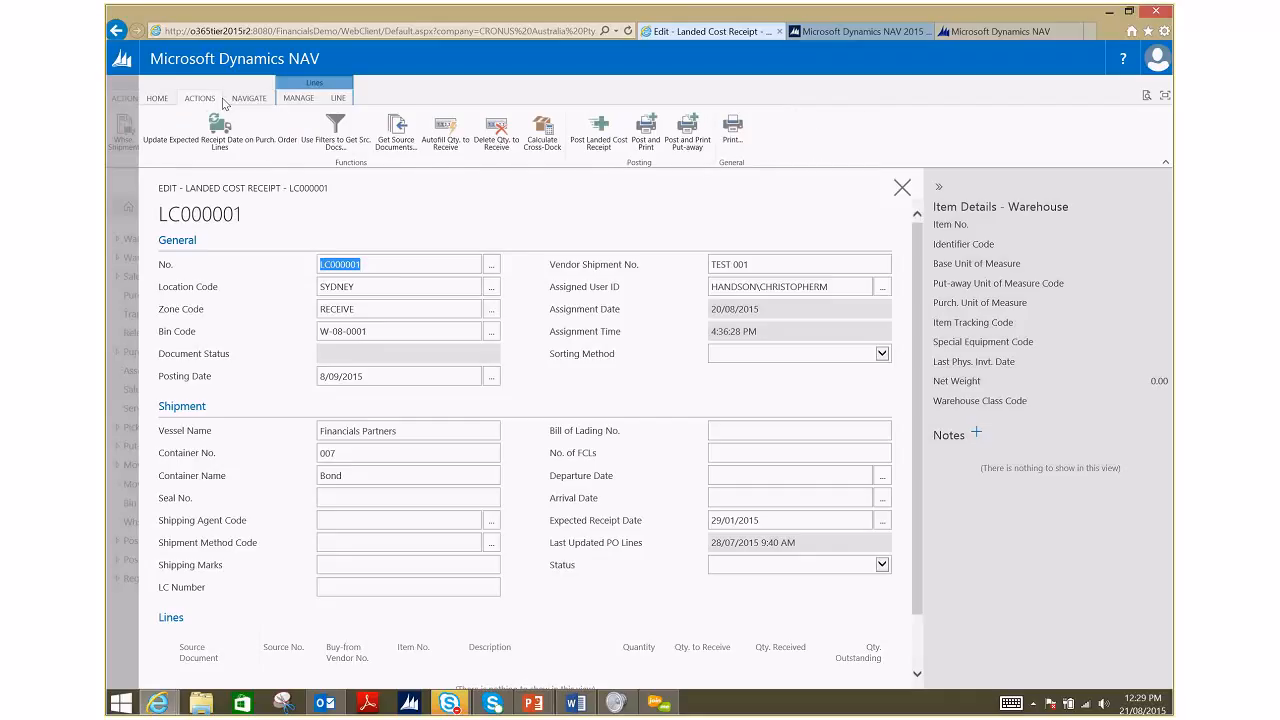
click(400, 141)
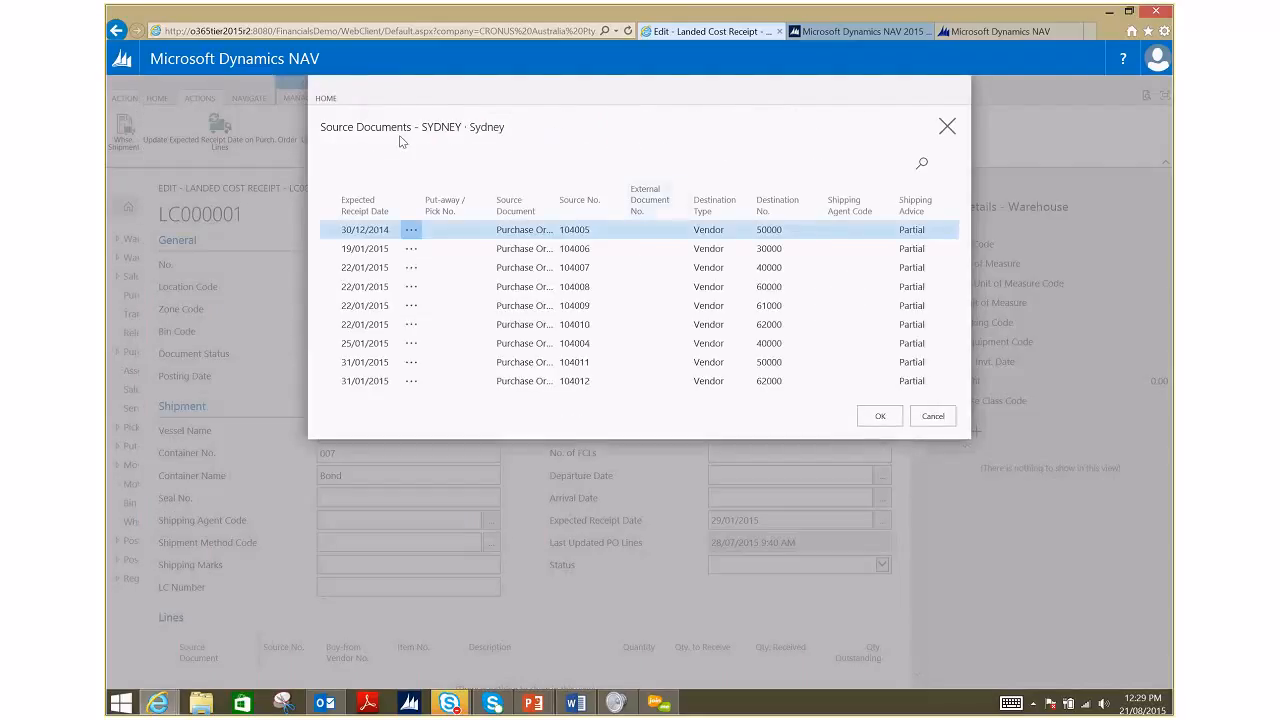
click(411, 267)
right_click(422, 290)
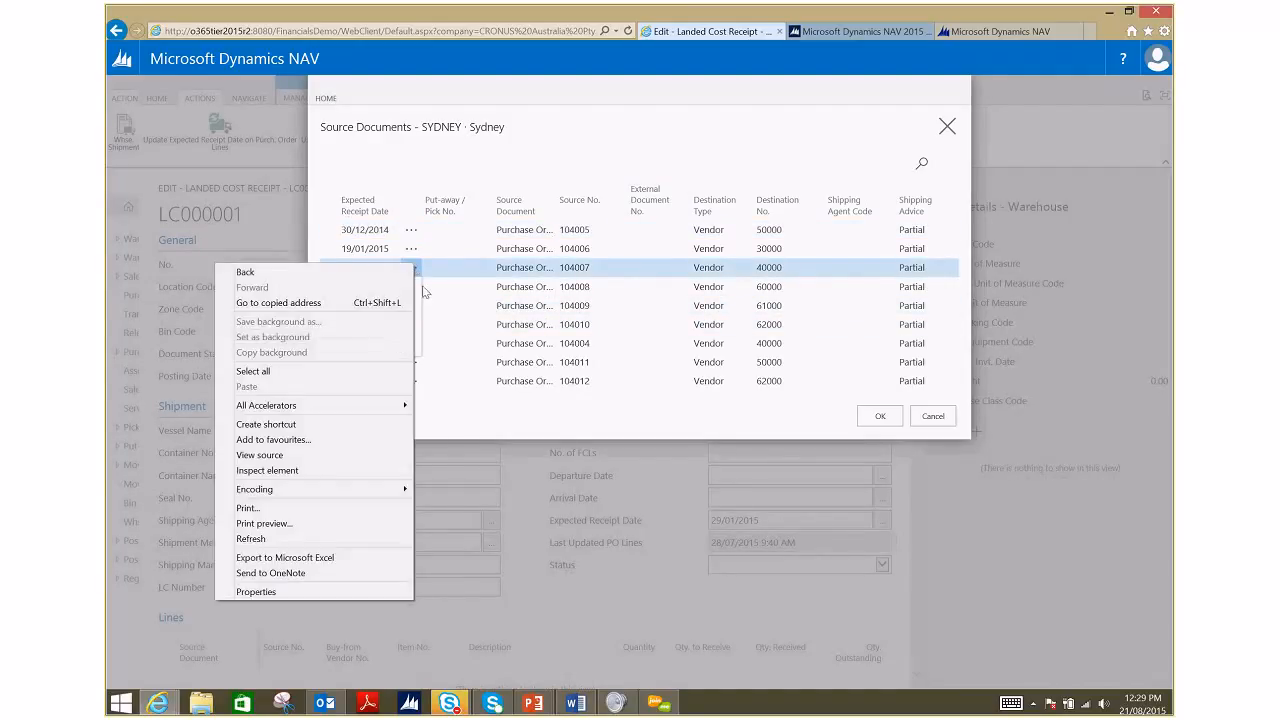
click(417, 273)
click(416, 271)
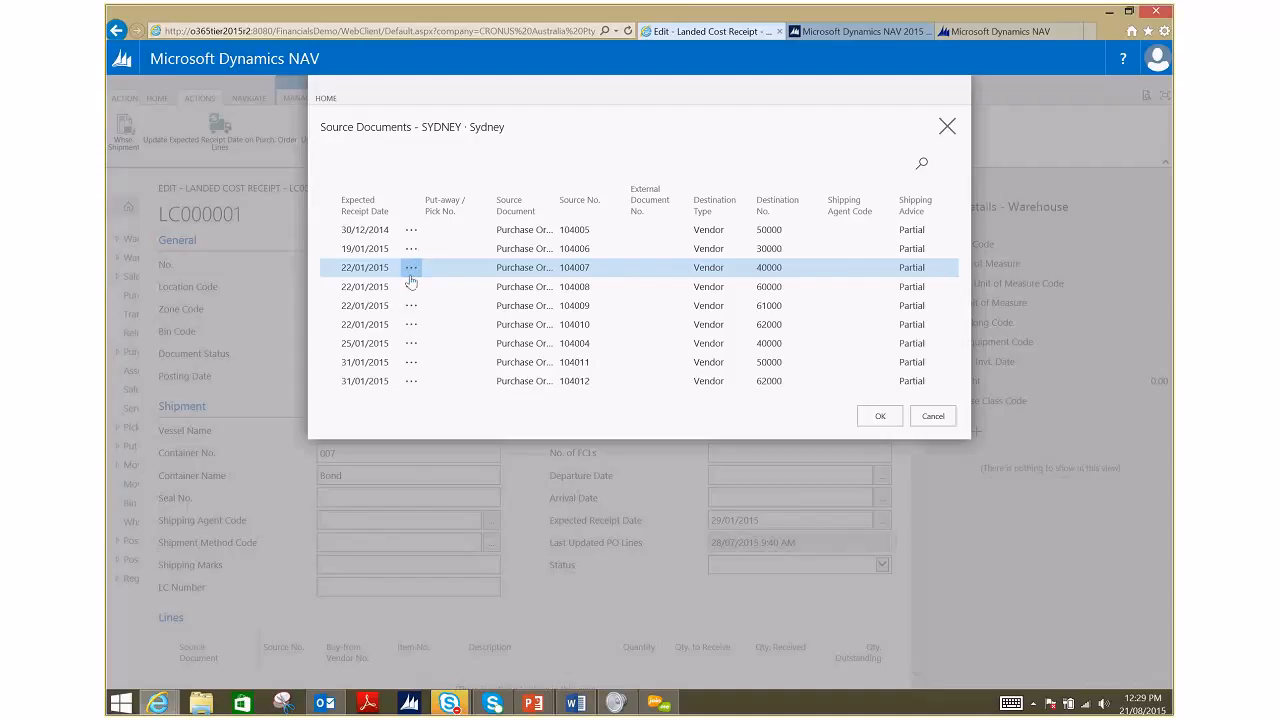
click(410, 272)
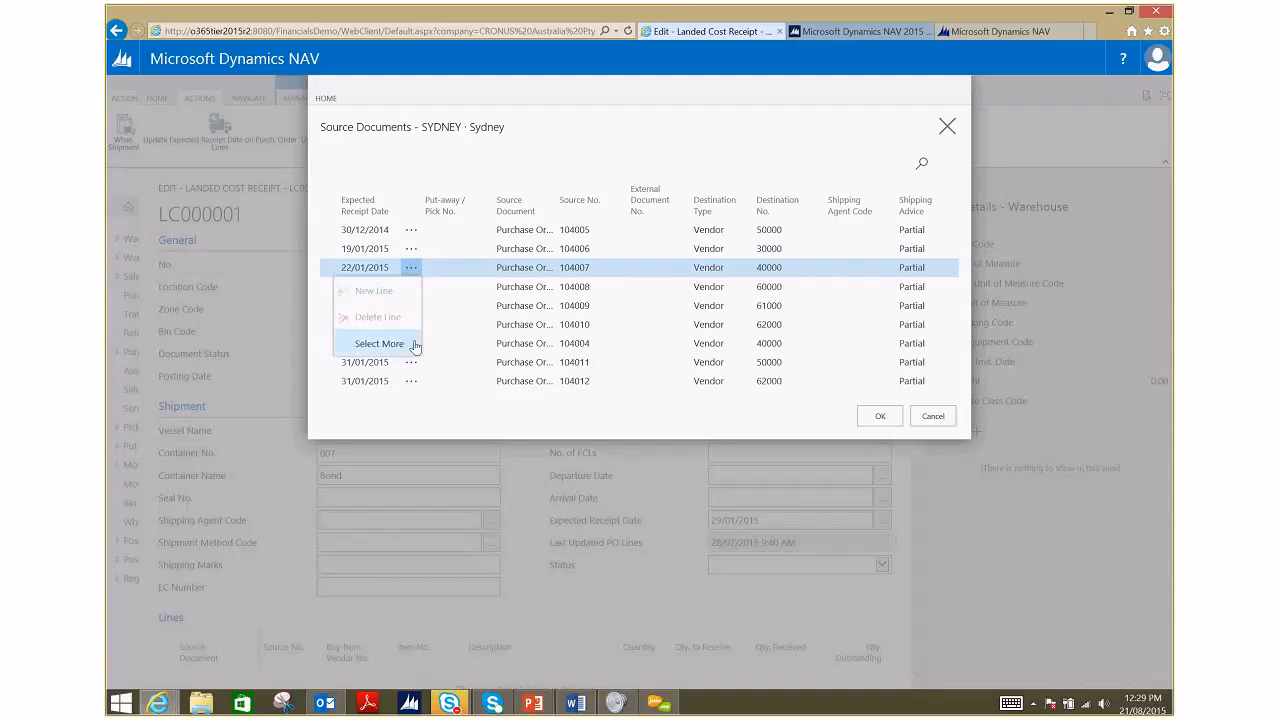
click(379, 343)
click(342, 287)
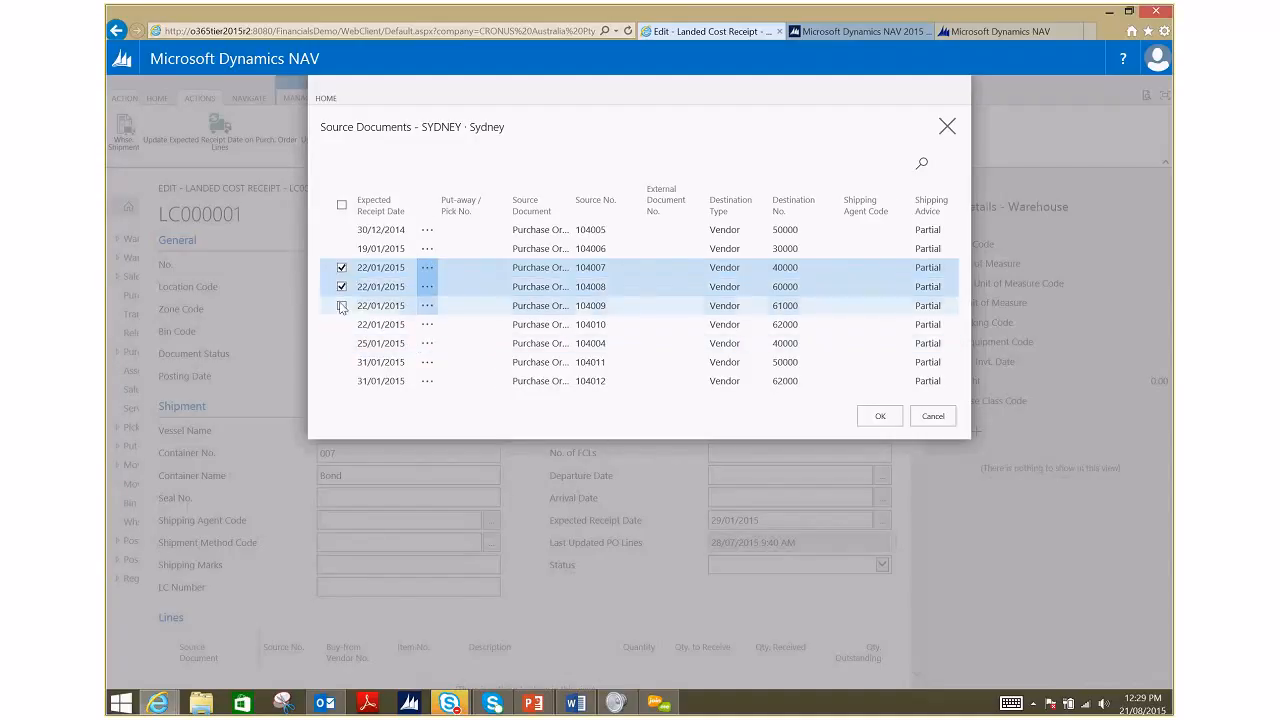
click(342, 305)
click(342, 324)
click(342, 343)
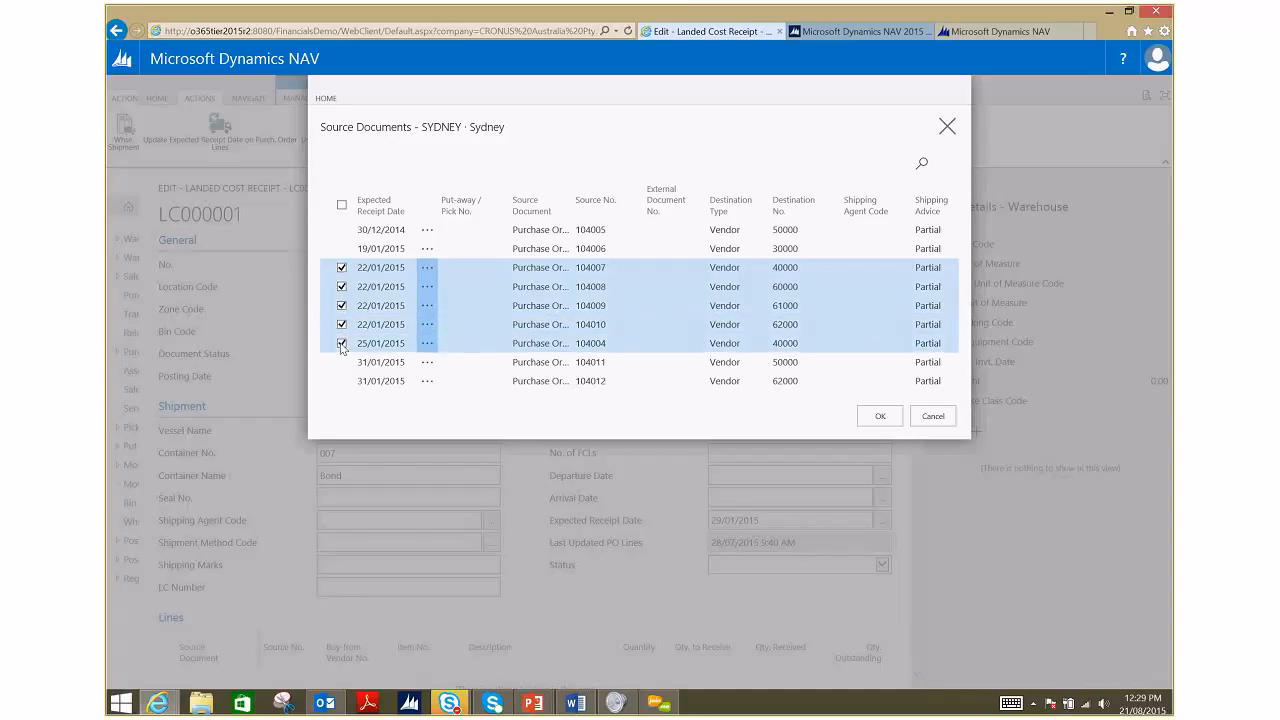
Add the selected purchase orders to the receipt, agreeing to use bin W-08-0001 despite each weight capacity warning.
click(878, 420)
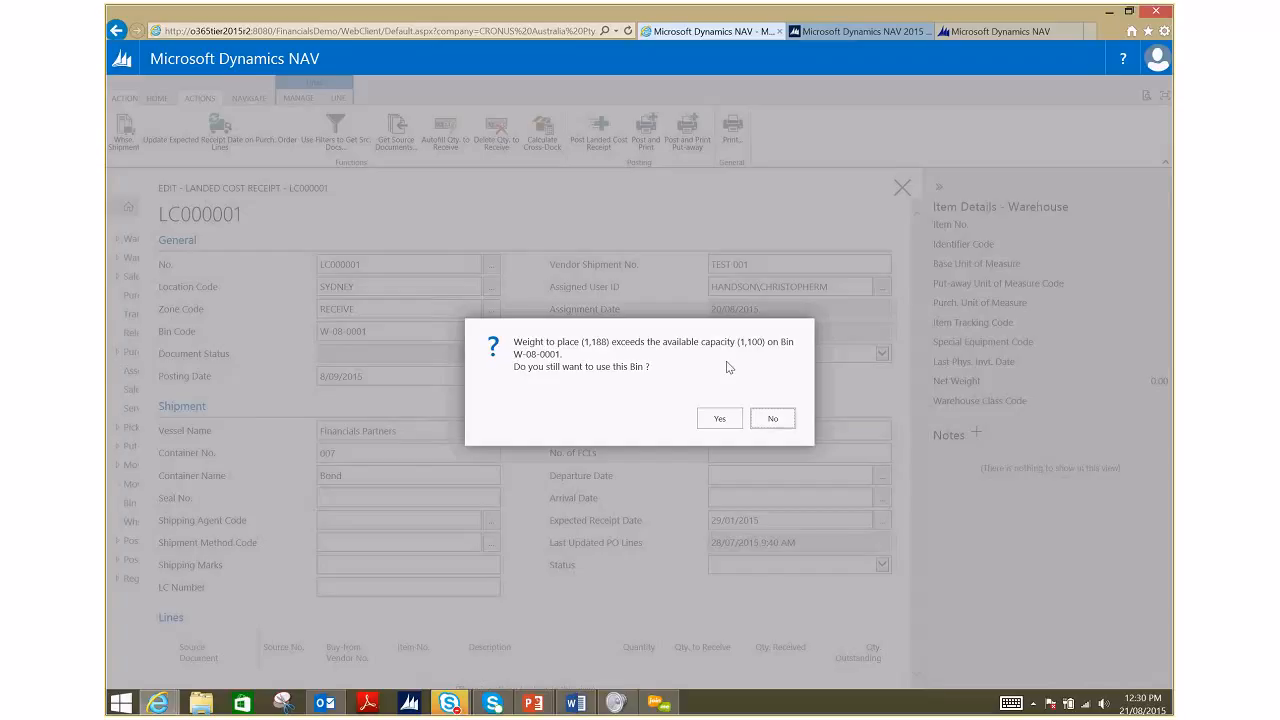
click(723, 422)
click(720, 419)
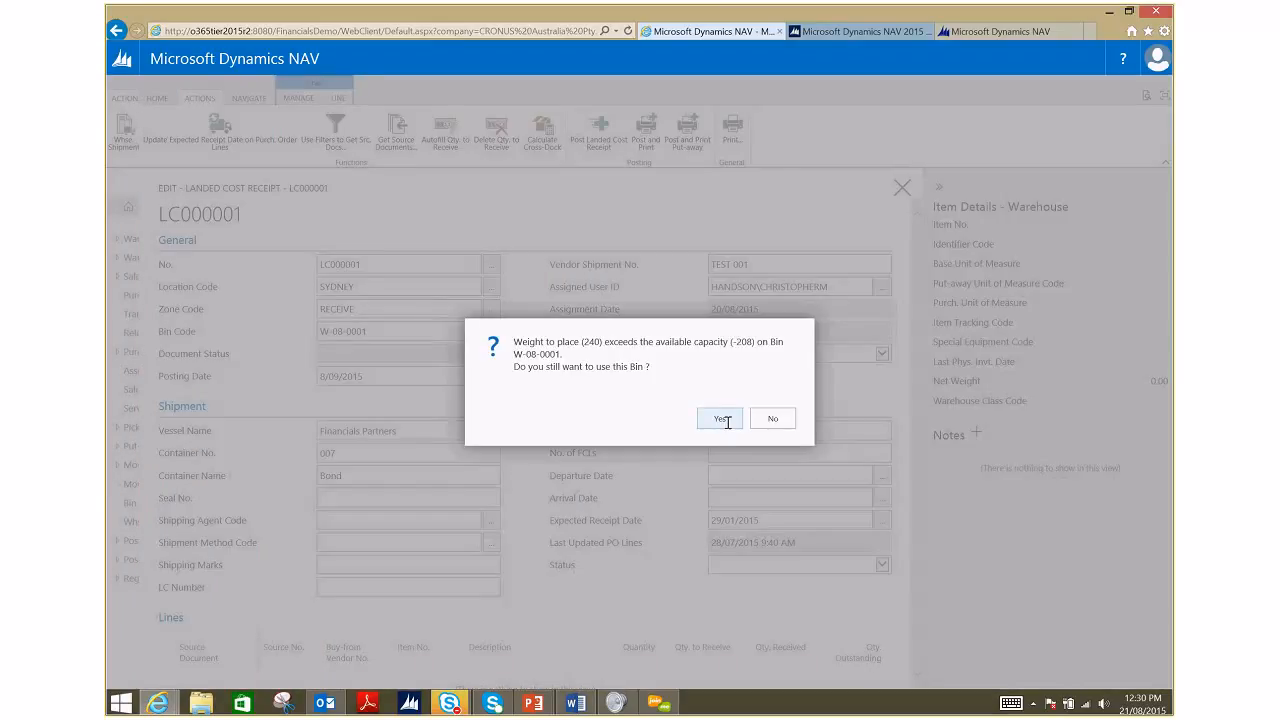
click(725, 423)
click(725, 423)
click(727, 426)
click(727, 426)
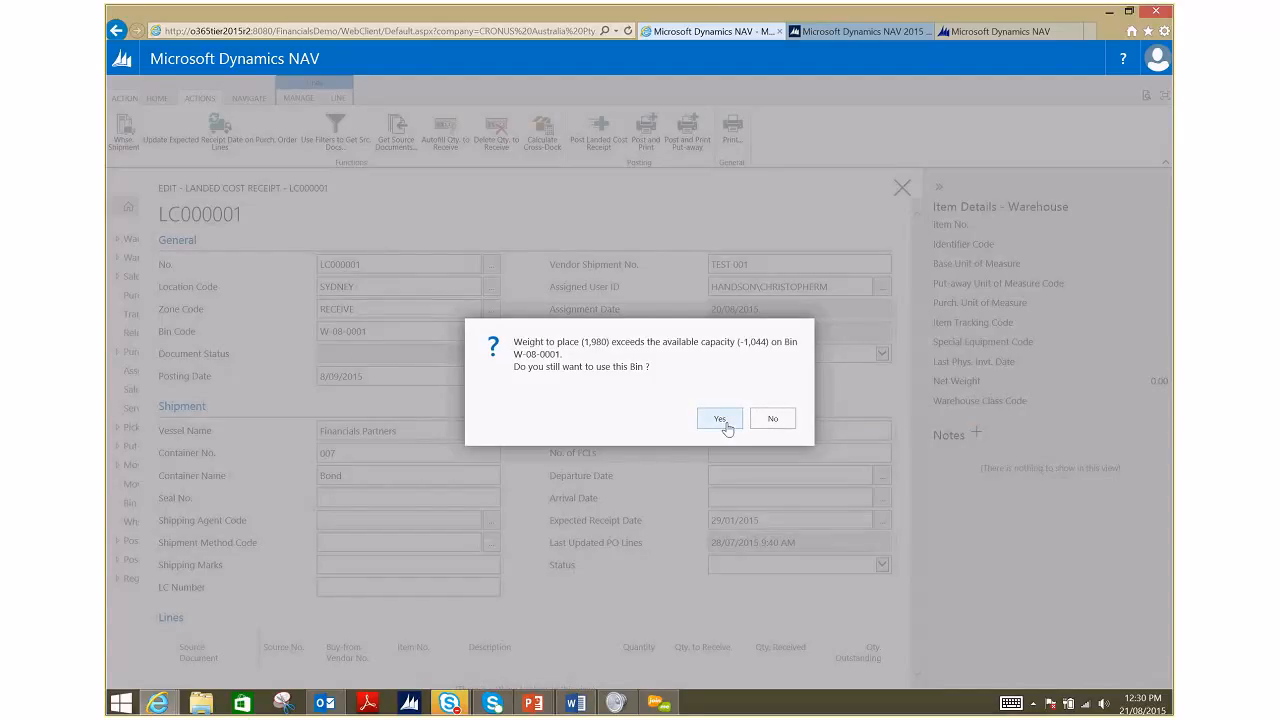
click(727, 426)
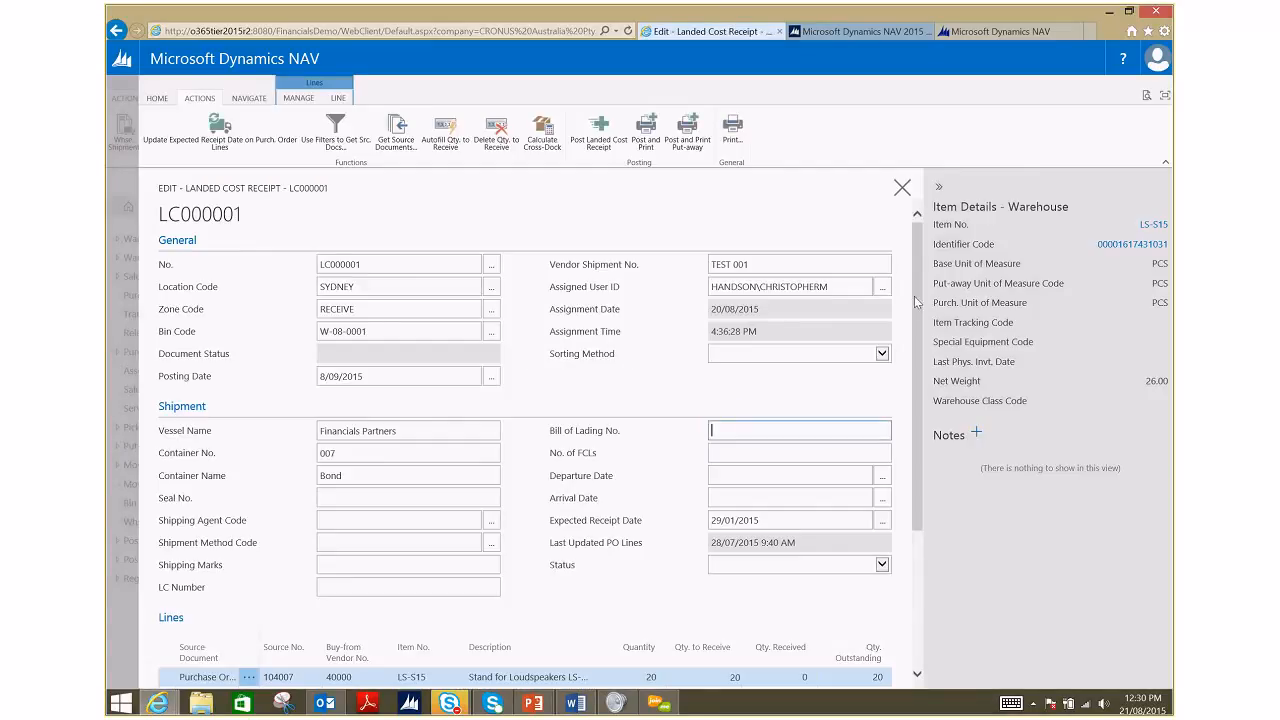
Hide the item details pane and set the receipt's shipment status to On Sea.
click(938, 187)
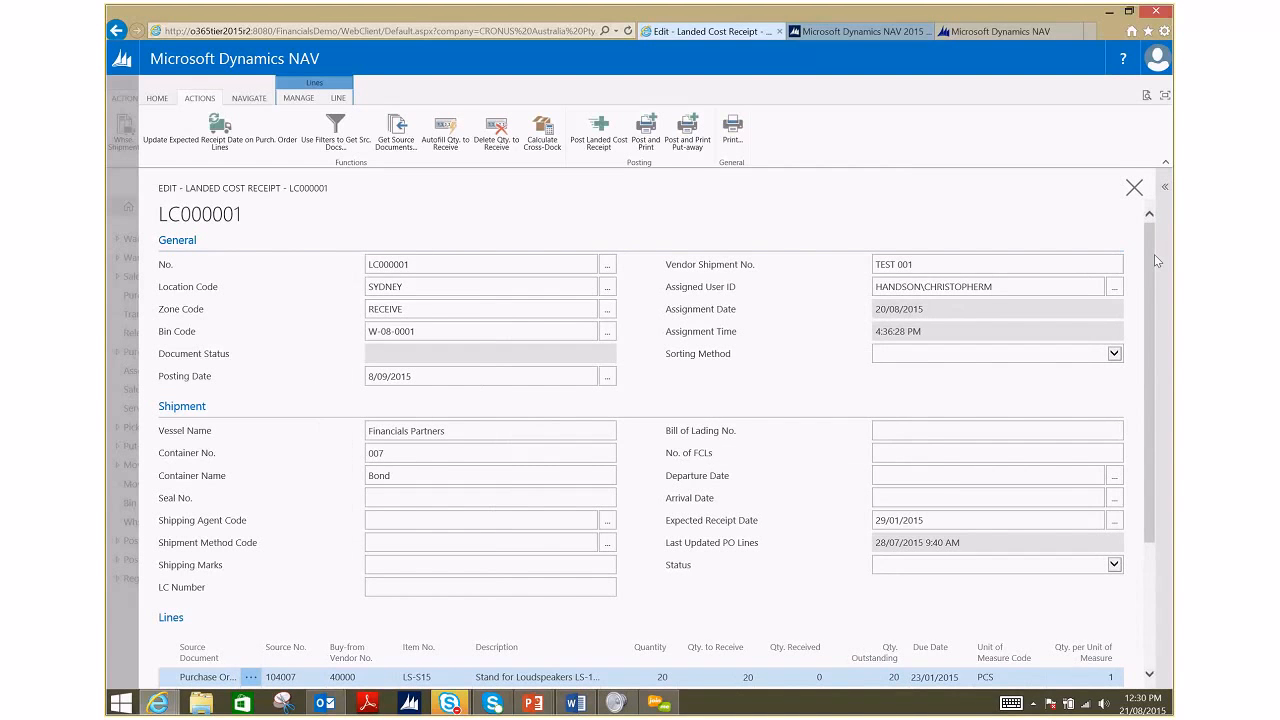
drag(1152, 257, 1140, 436)
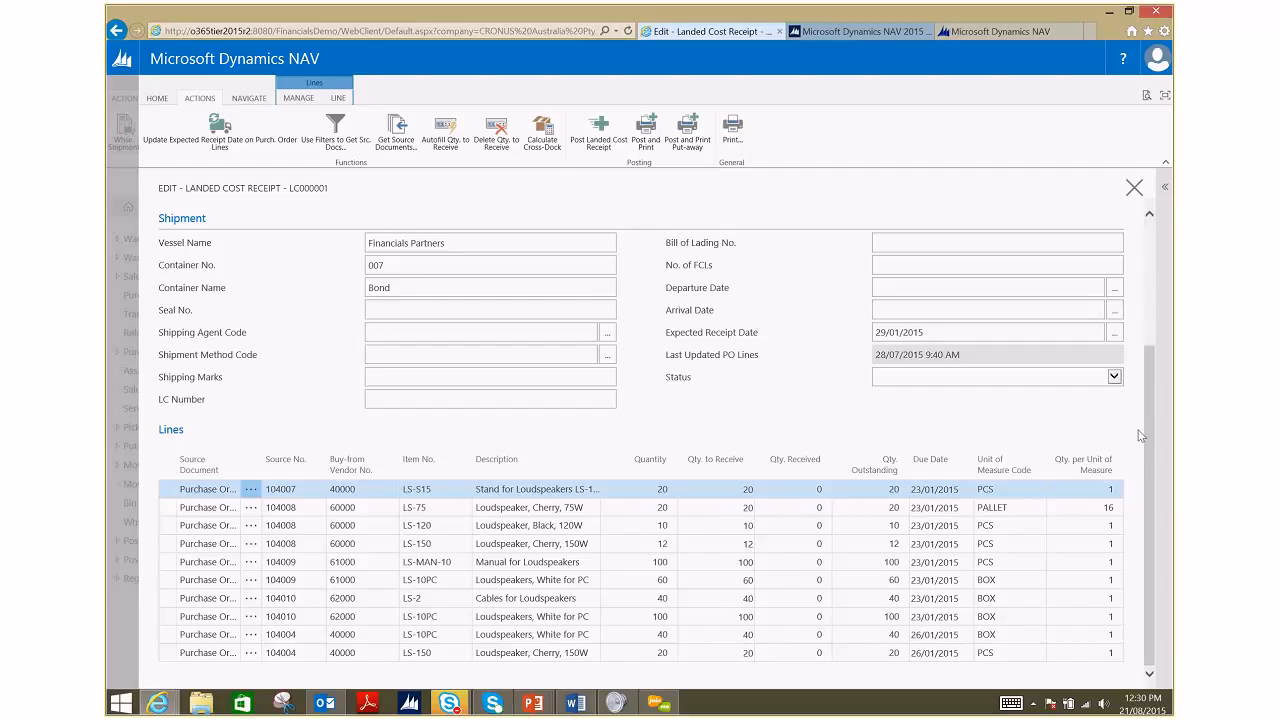
click(1114, 377)
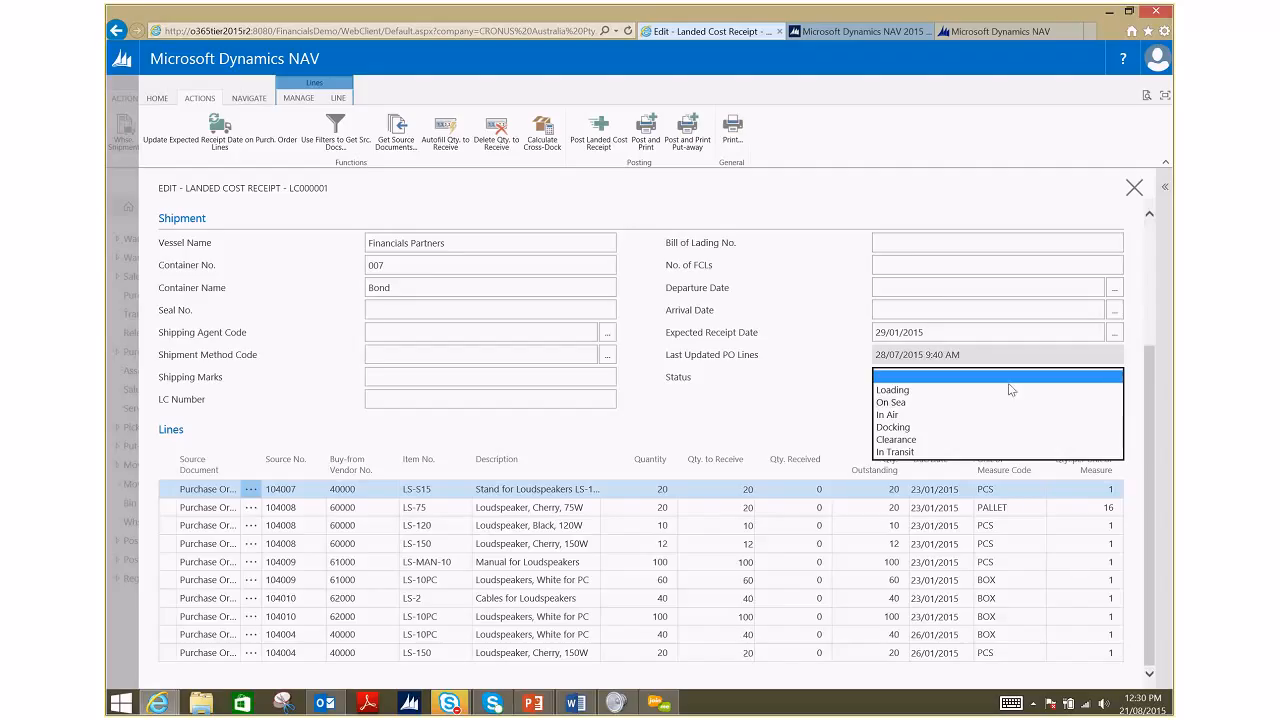
click(899, 404)
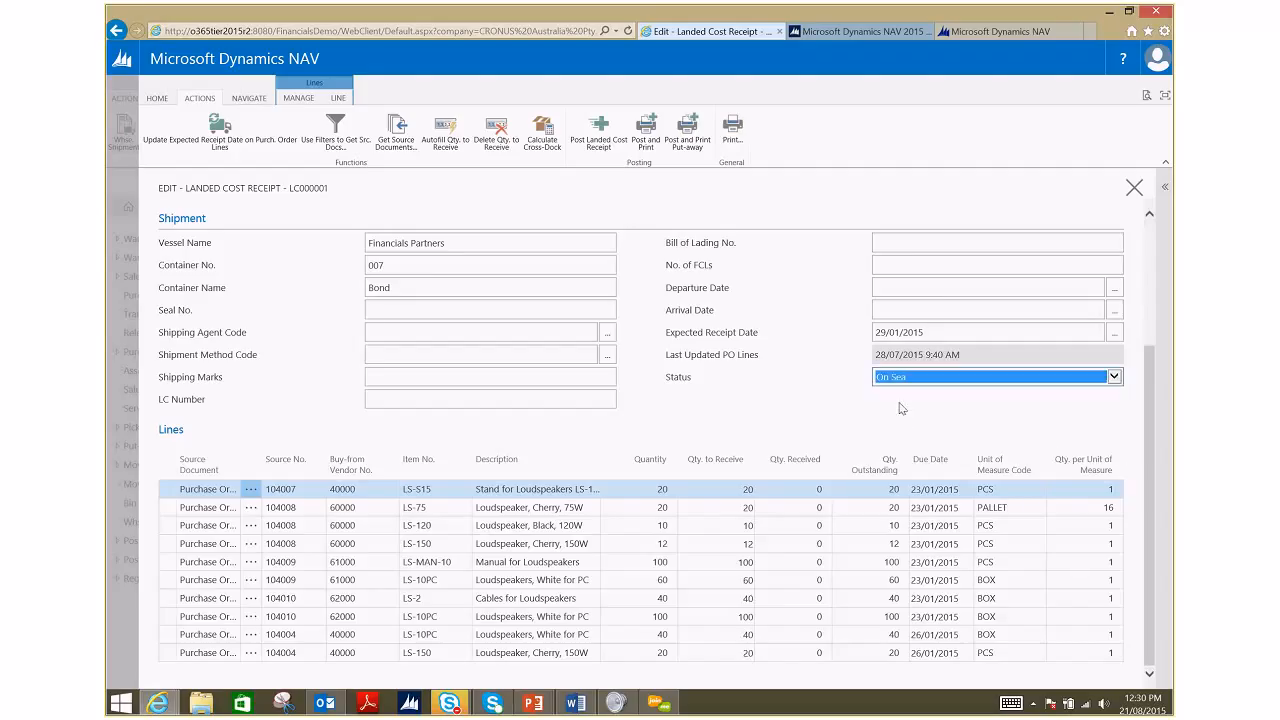
click(824, 410)
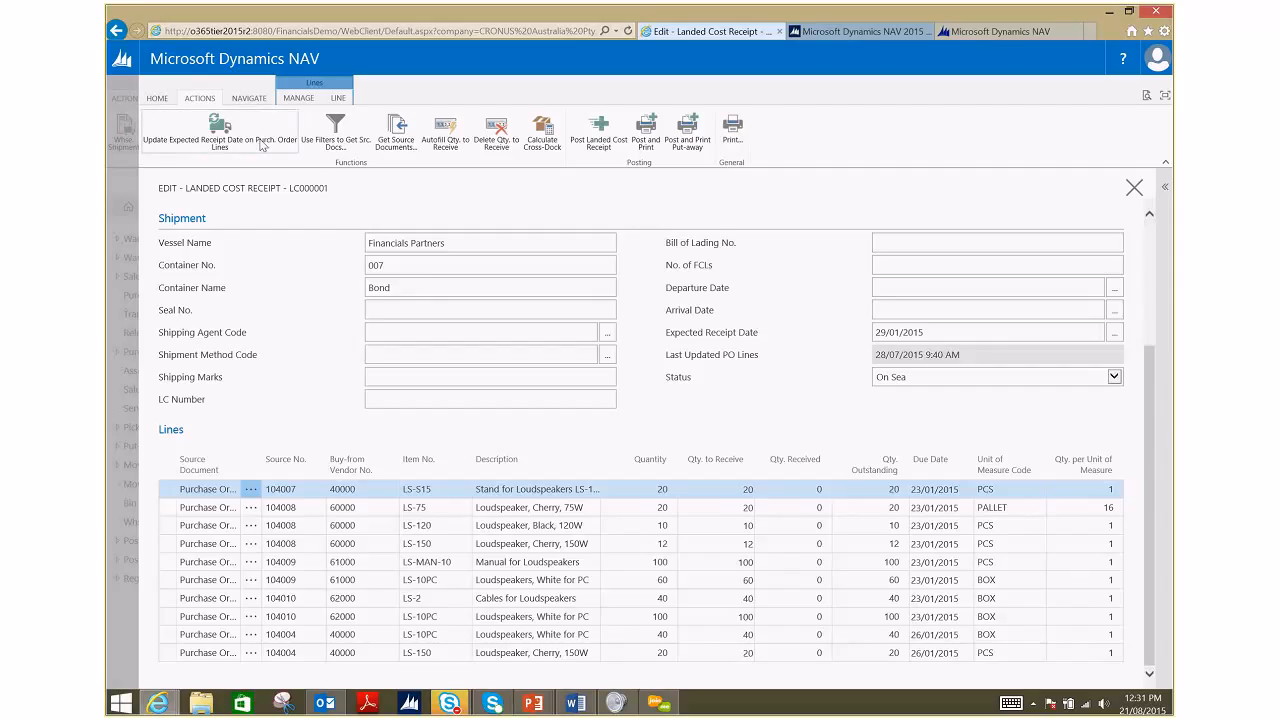
Update the expected receipt date on the purchase order lines, and collapse the Shipment and General sections of the receipt.
click(262, 145)
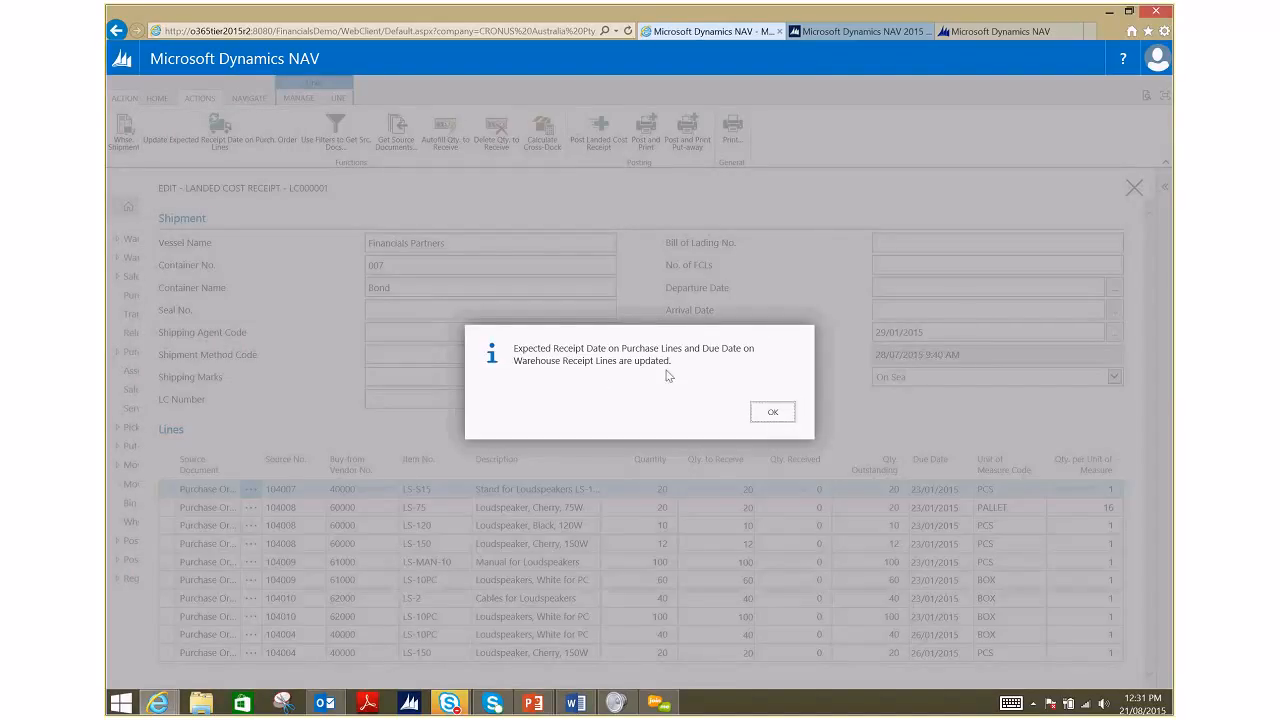
click(772, 414)
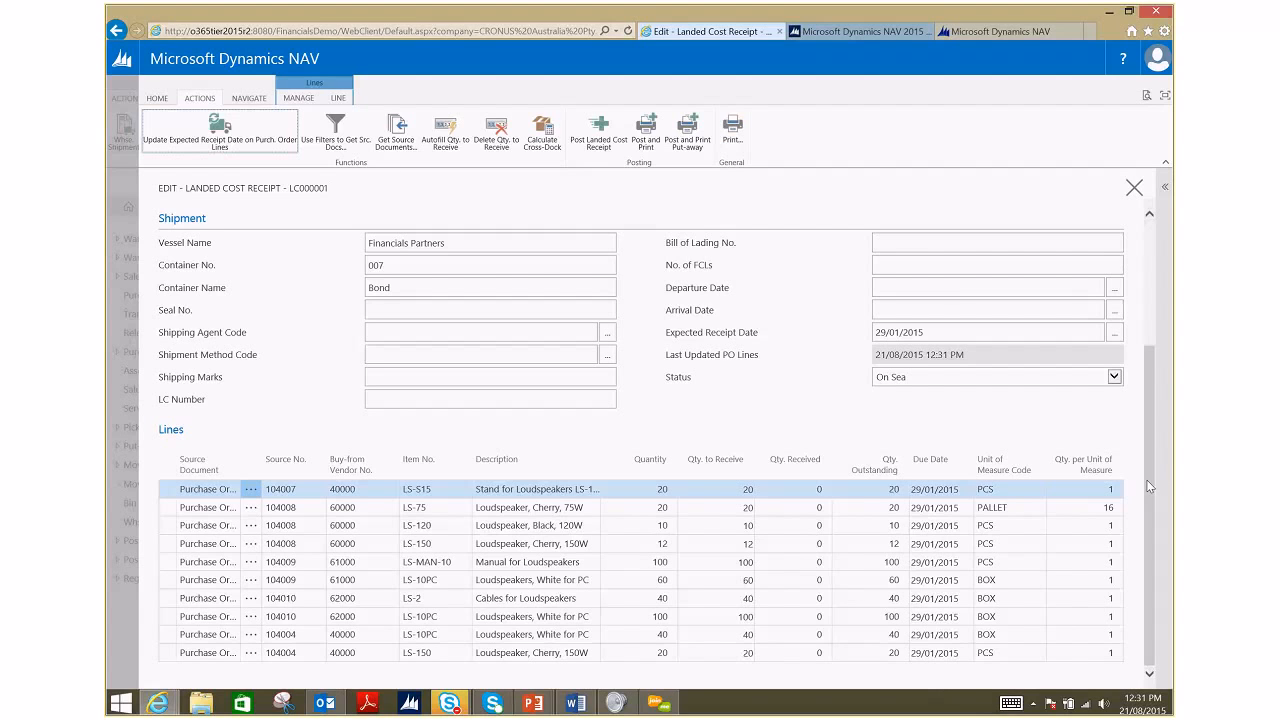
scroll(1146, 479, up, 4)
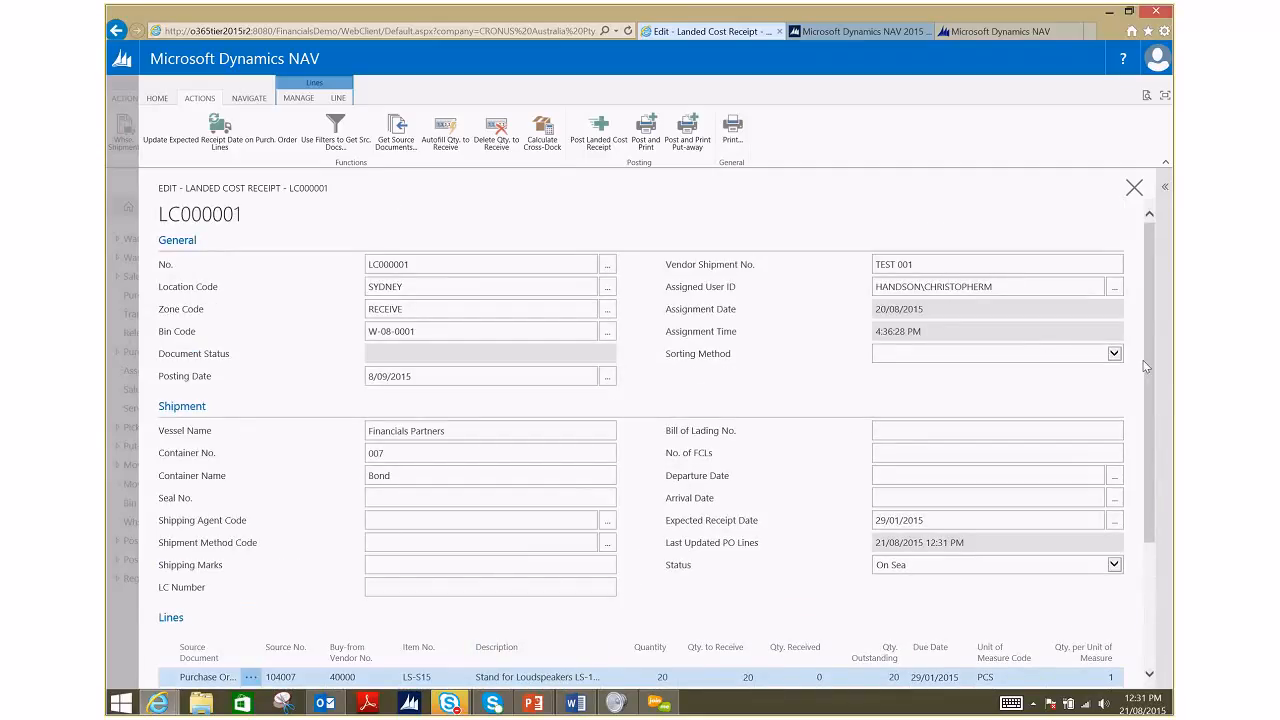
click(186, 414)
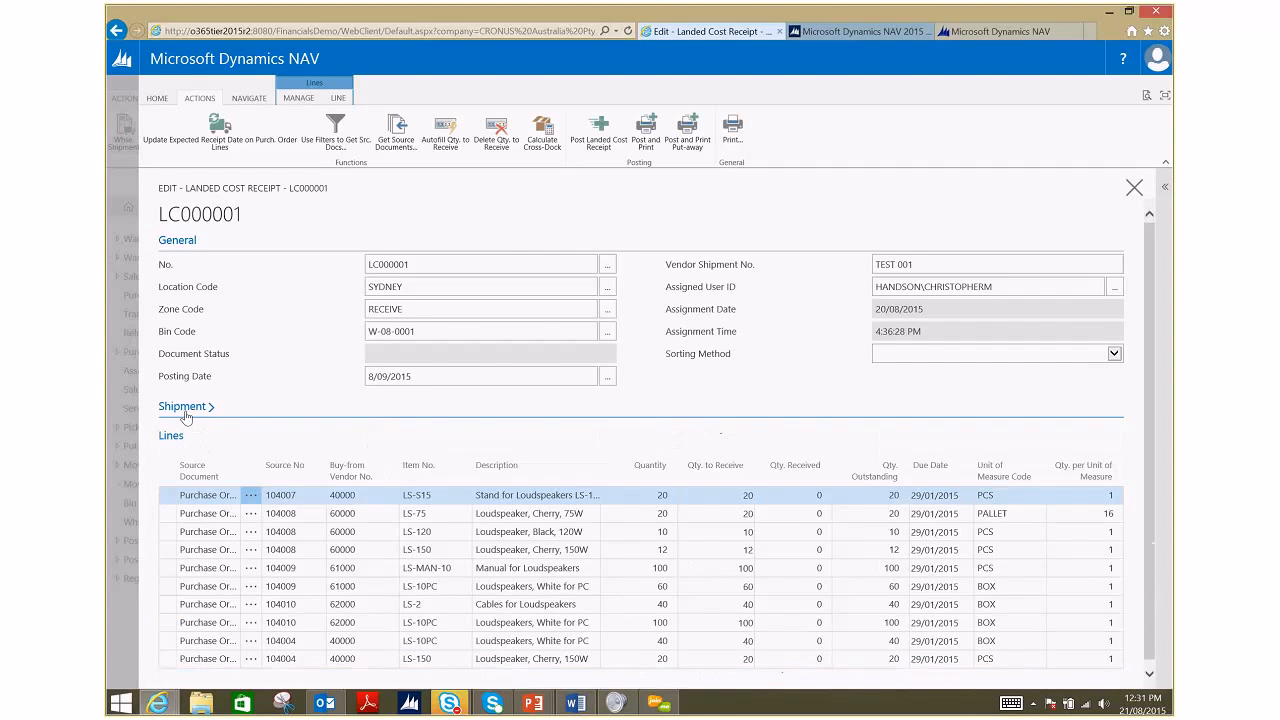
click(180, 242)
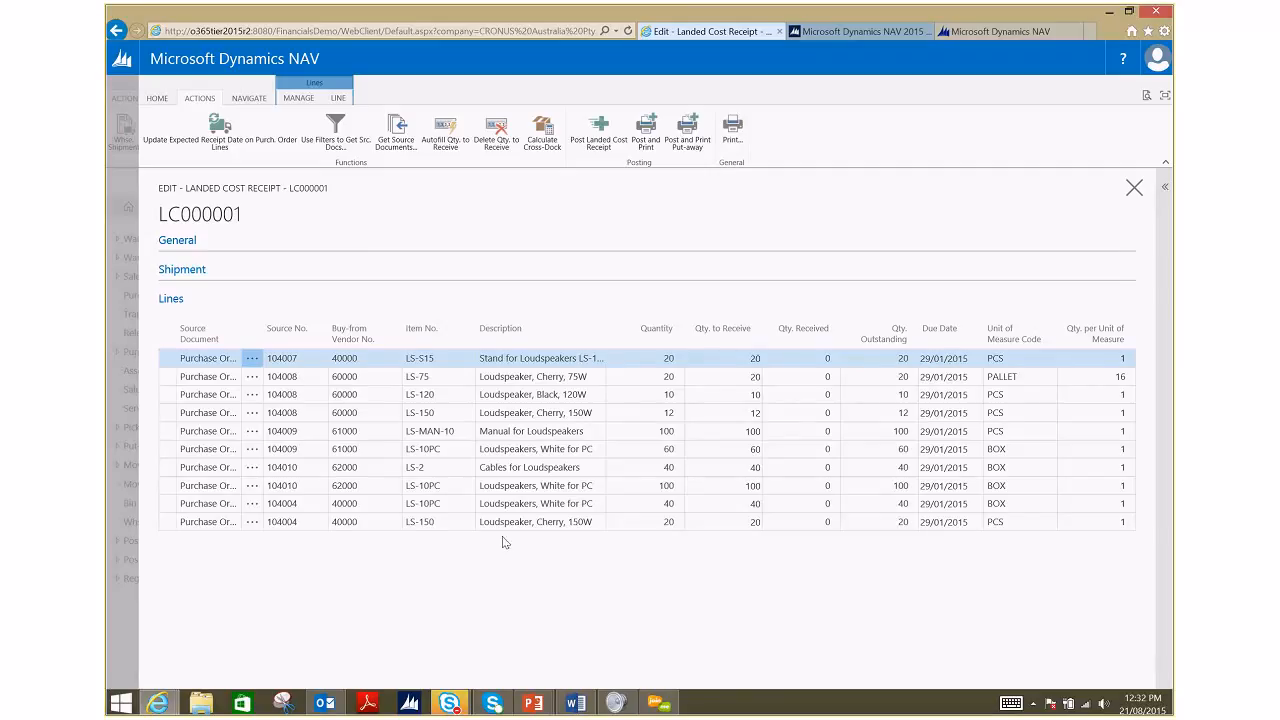
Expand the Shipment and General sections of the landed cost receipt and review their details together with the receipt lines.
click(184, 270)
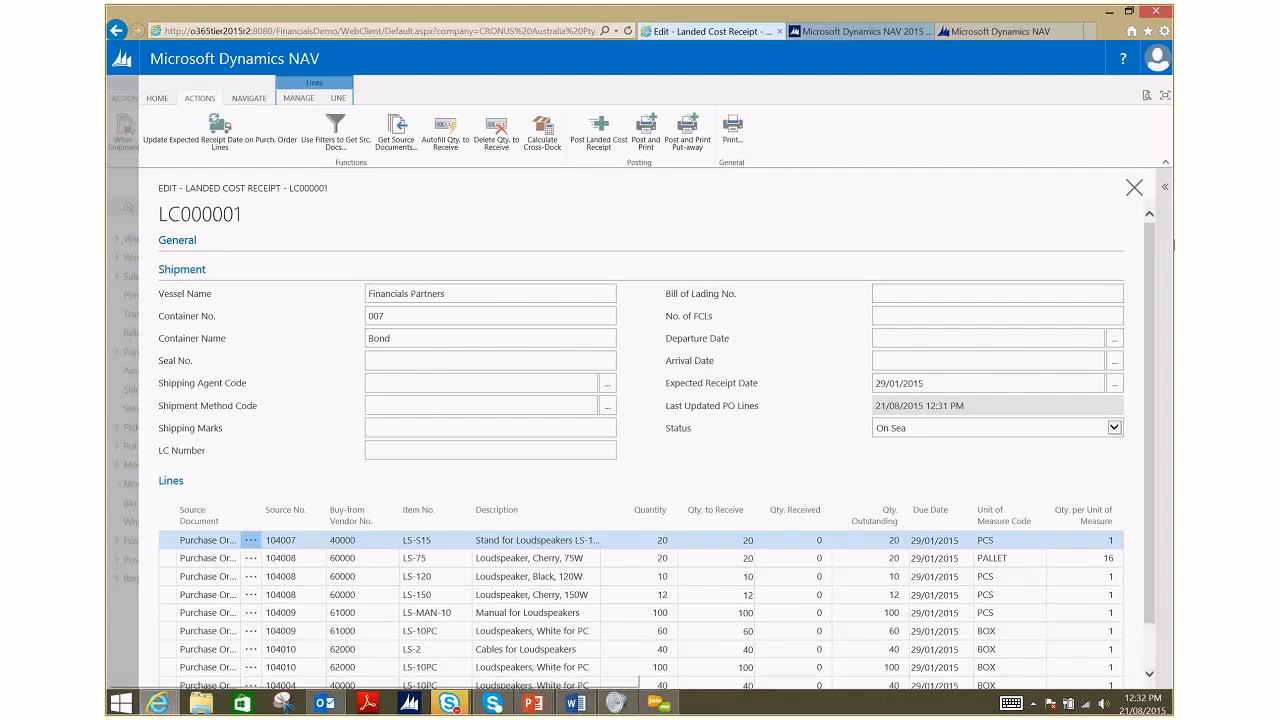
drag(1148, 253, 1147, 345)
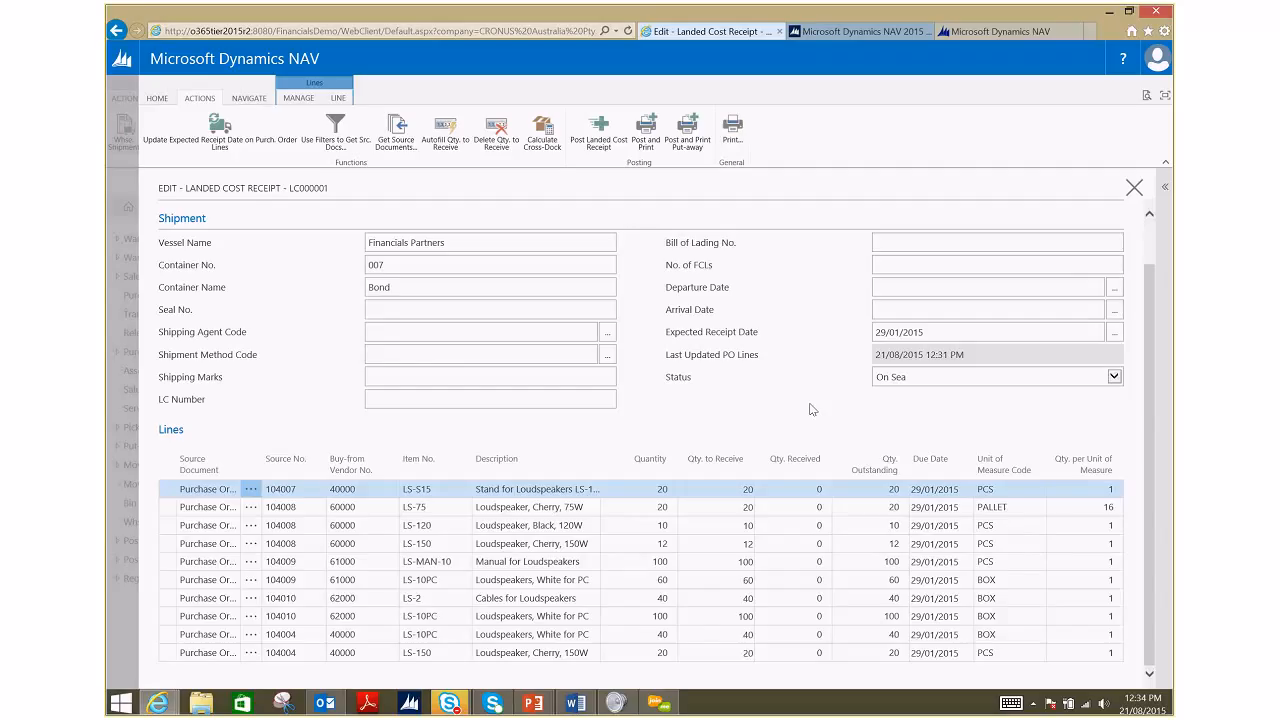
click(545, 510)
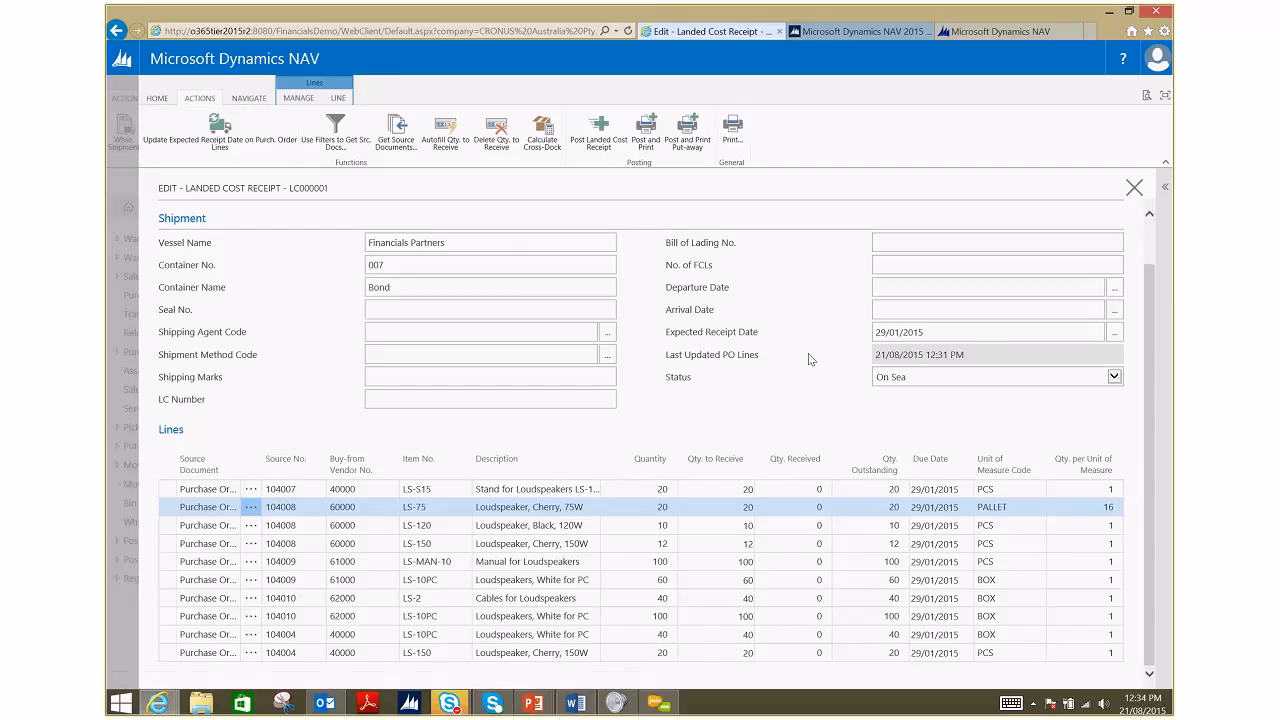
scroll(680, 290, up, 1)
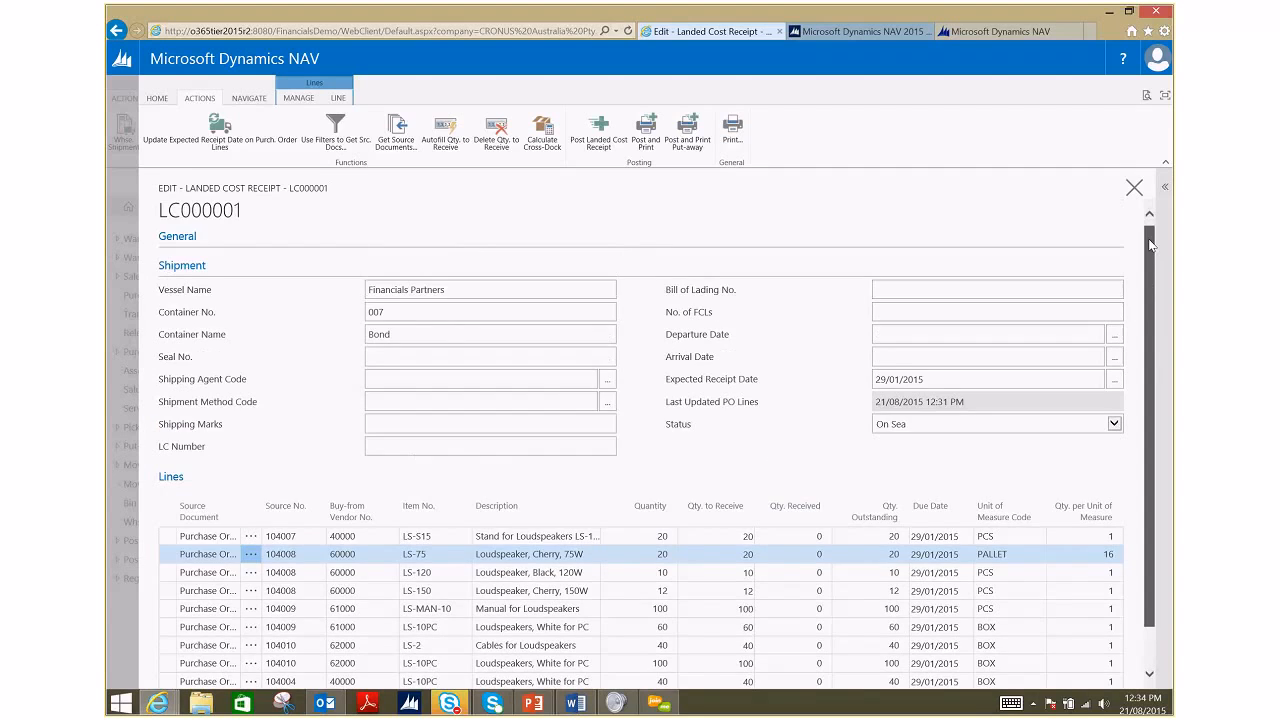
click(560, 236)
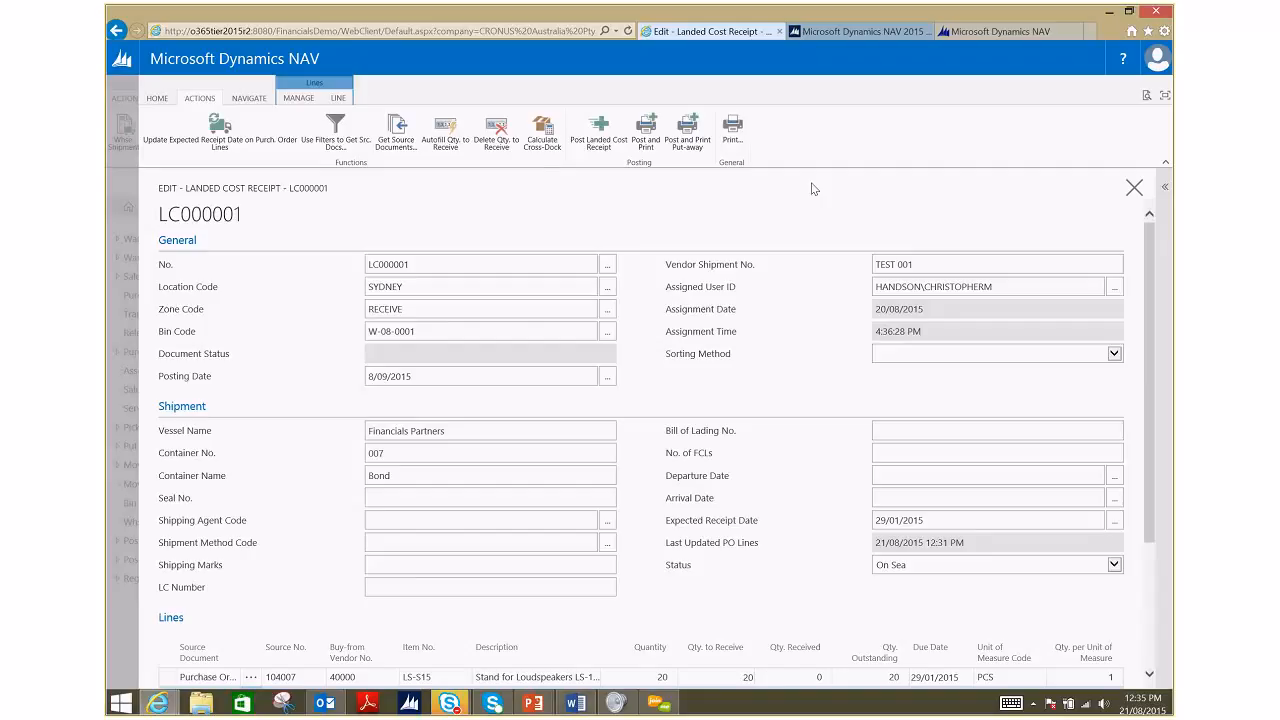
click(545, 137)
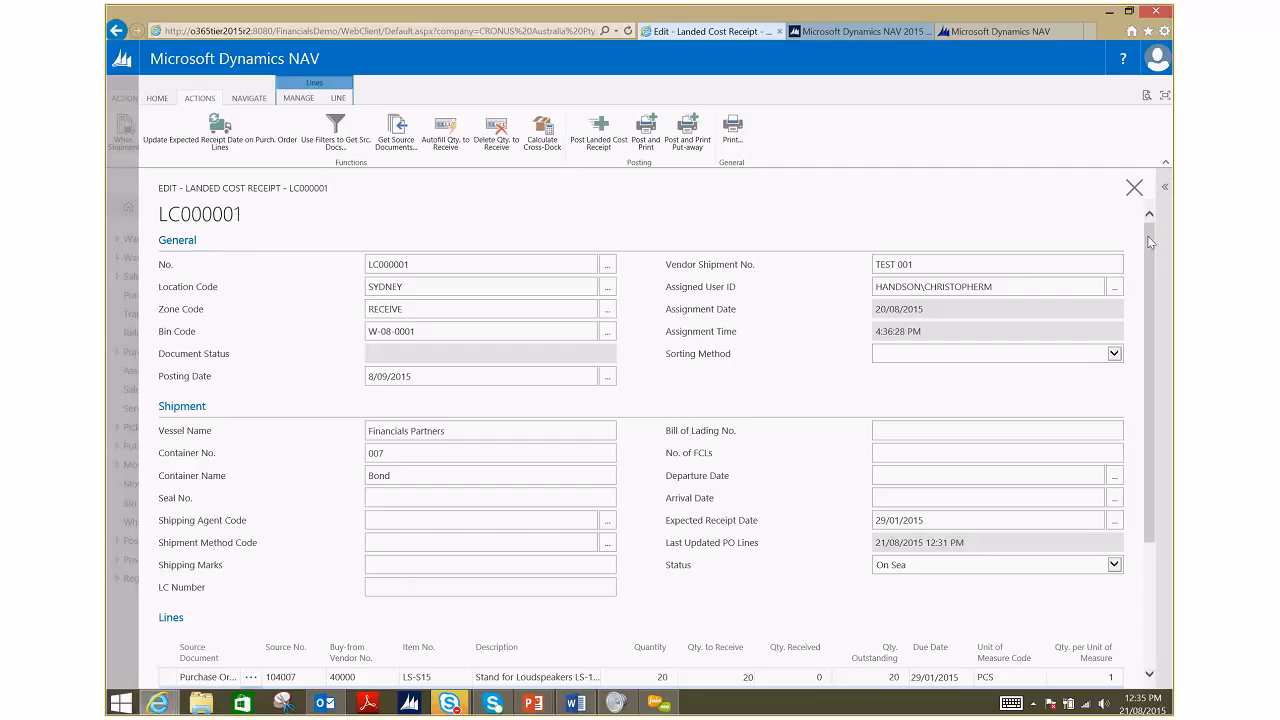
drag(1151, 246, 1165, 360)
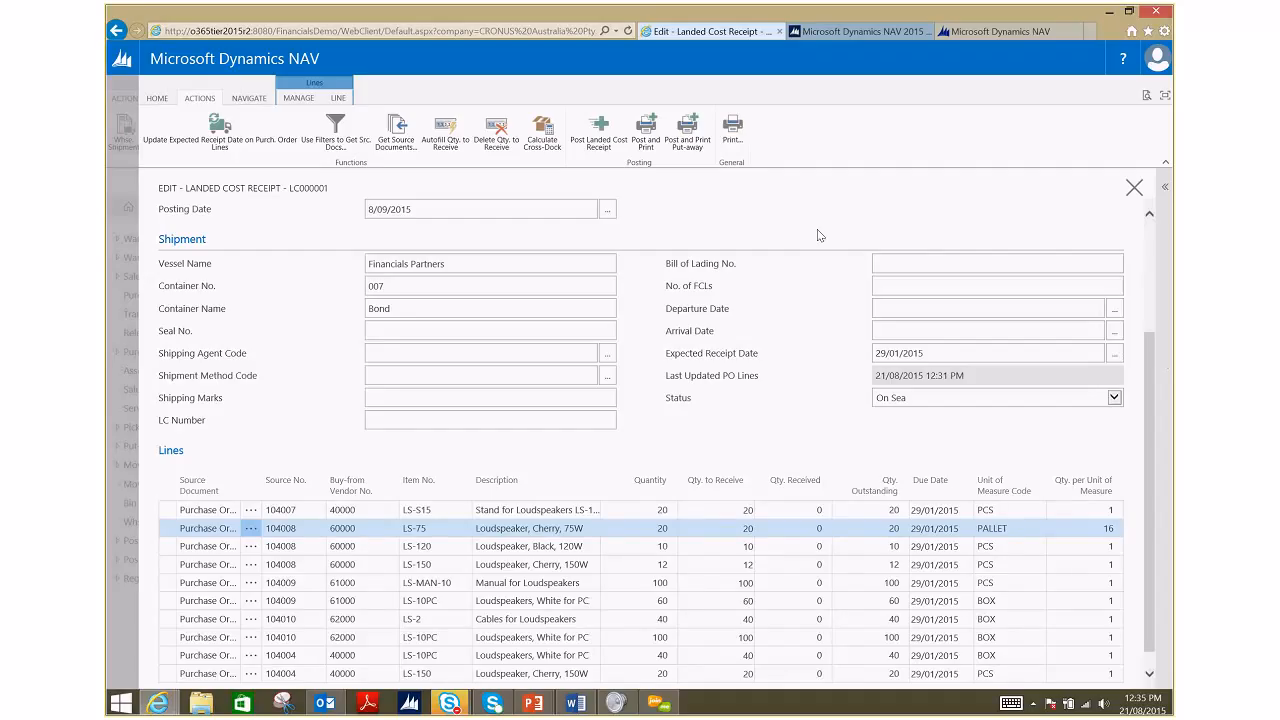
Return from the landed cost receipt to the warehouse home page, and switch to the Dynamics NAV tablet client.
click(127, 219)
click(127, 219)
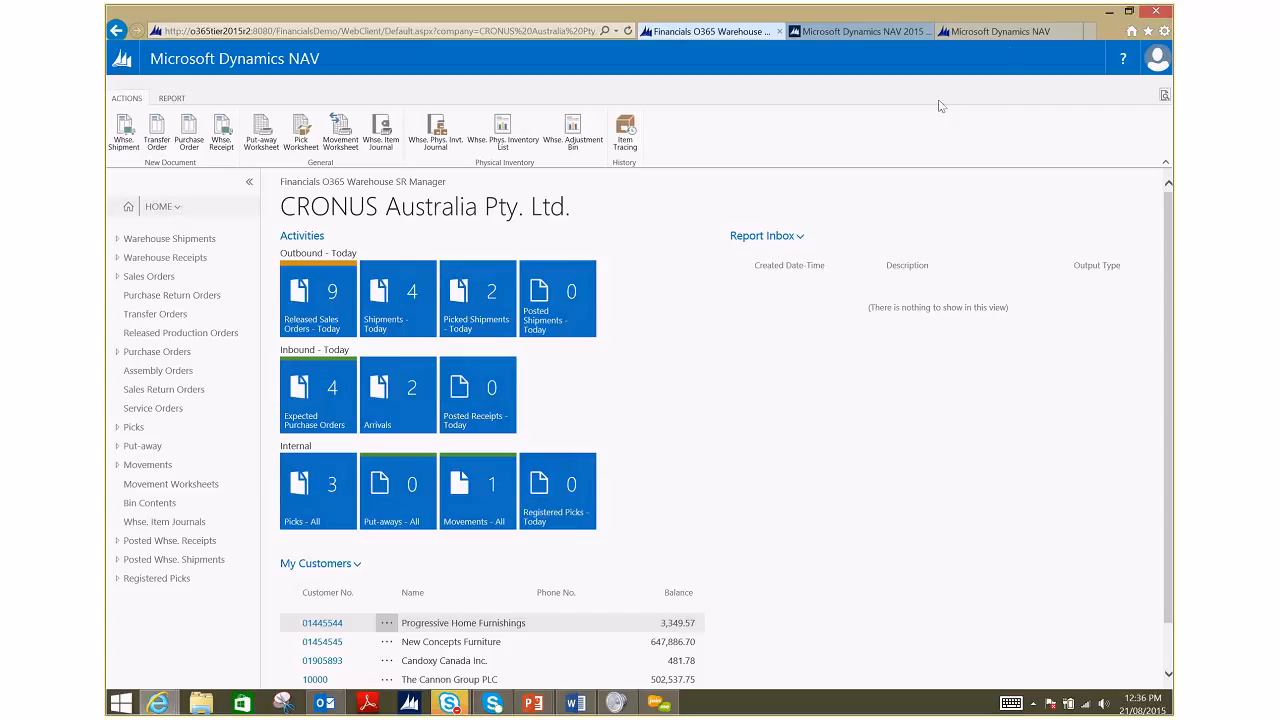
click(1008, 34)
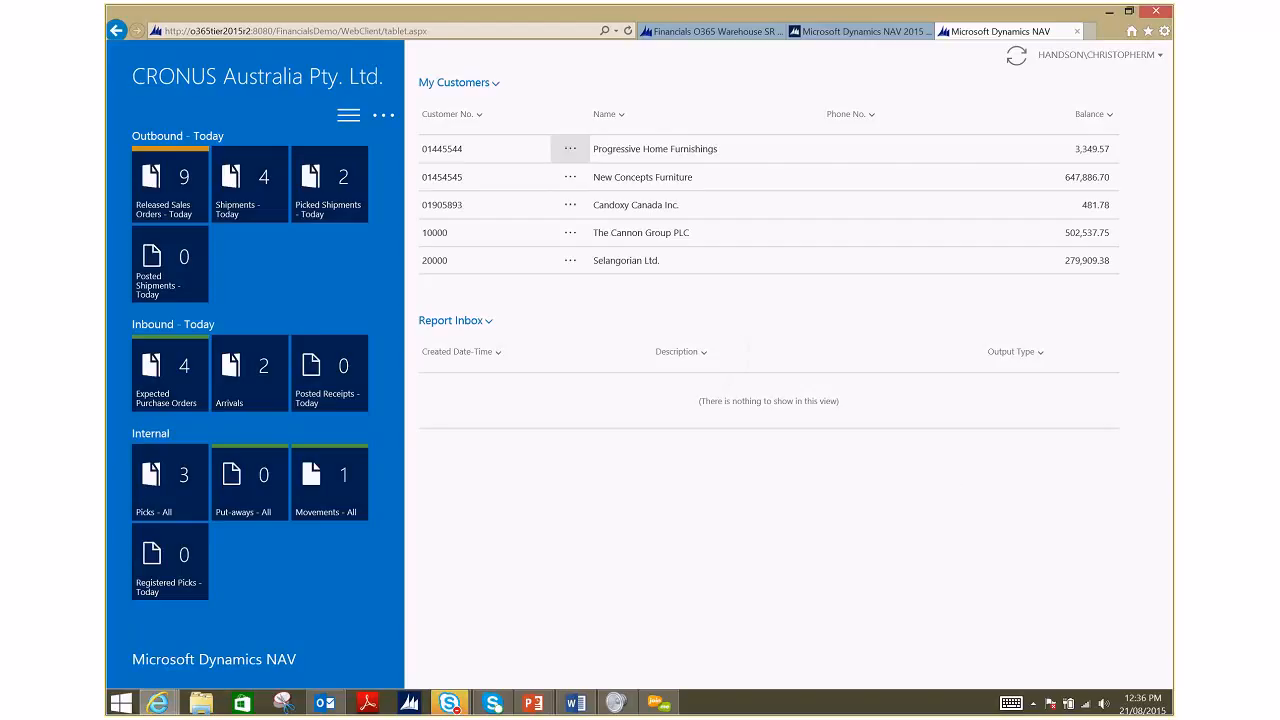
Examine the tablet client's navigation lists and its actions for new documents, physical inventory and history.
click(348, 115)
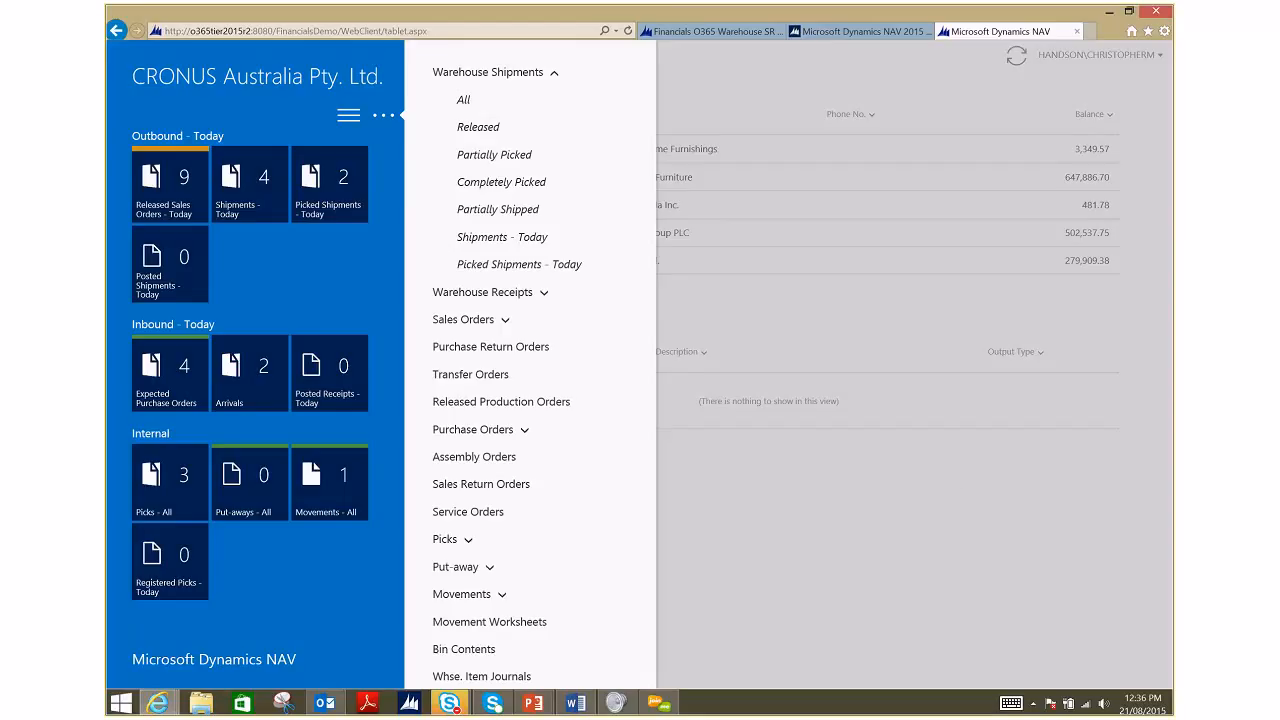
click(384, 115)
click(384, 115)
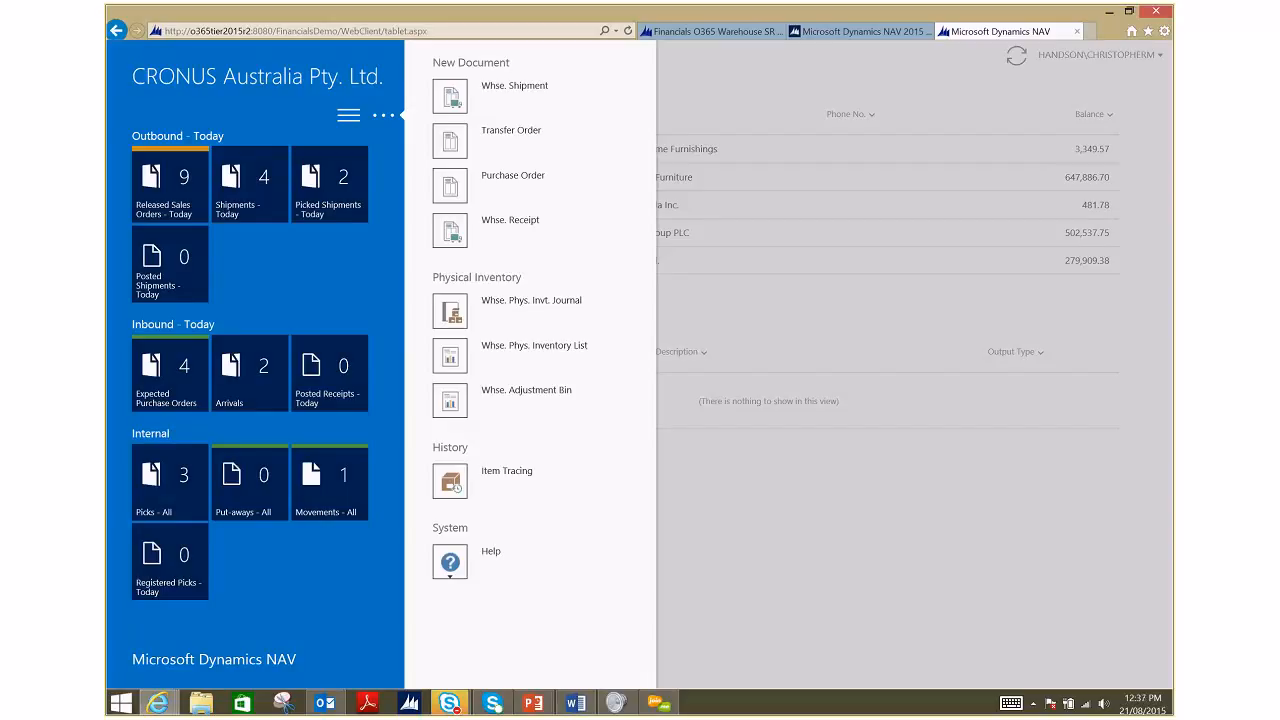
click(384, 115)
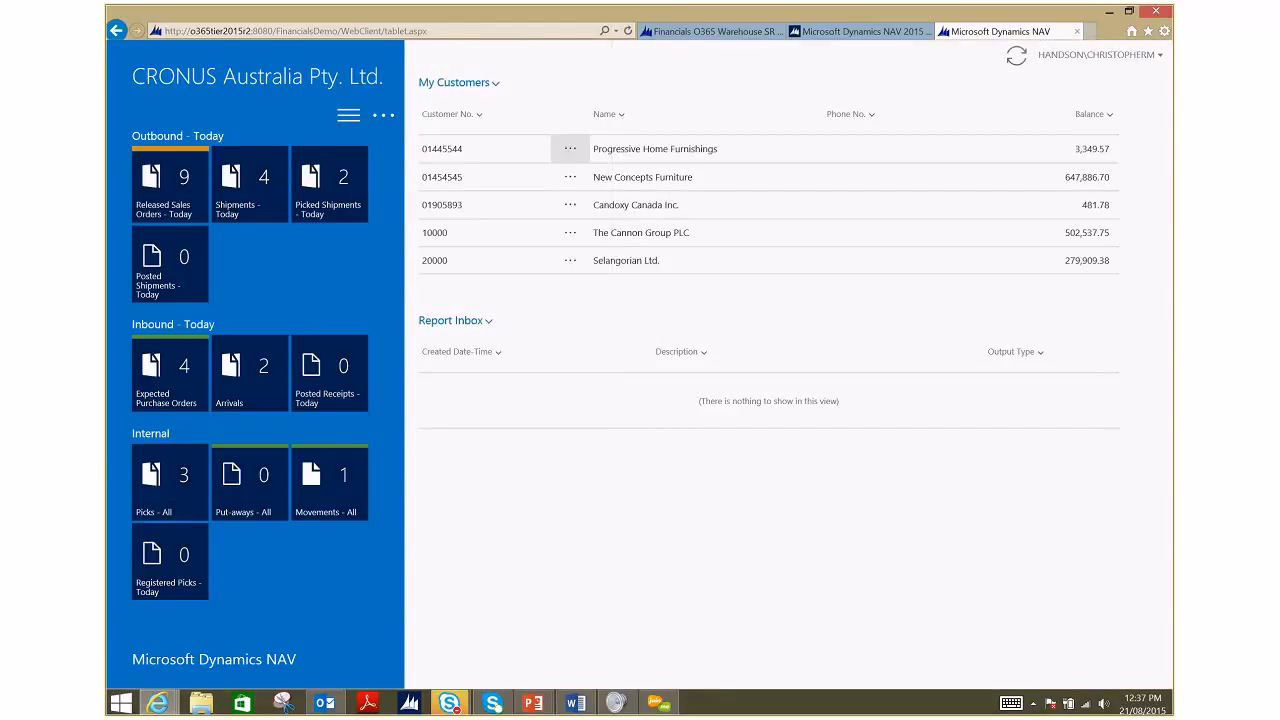
click(384, 115)
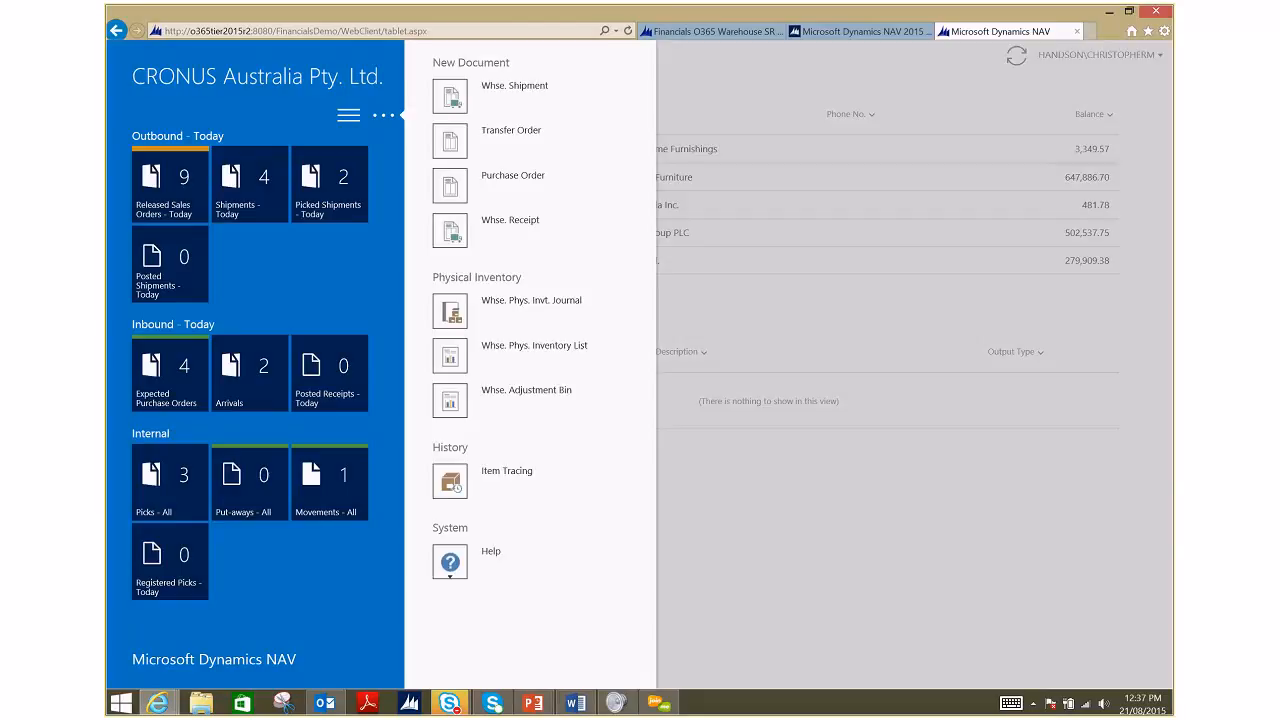
click(384, 115)
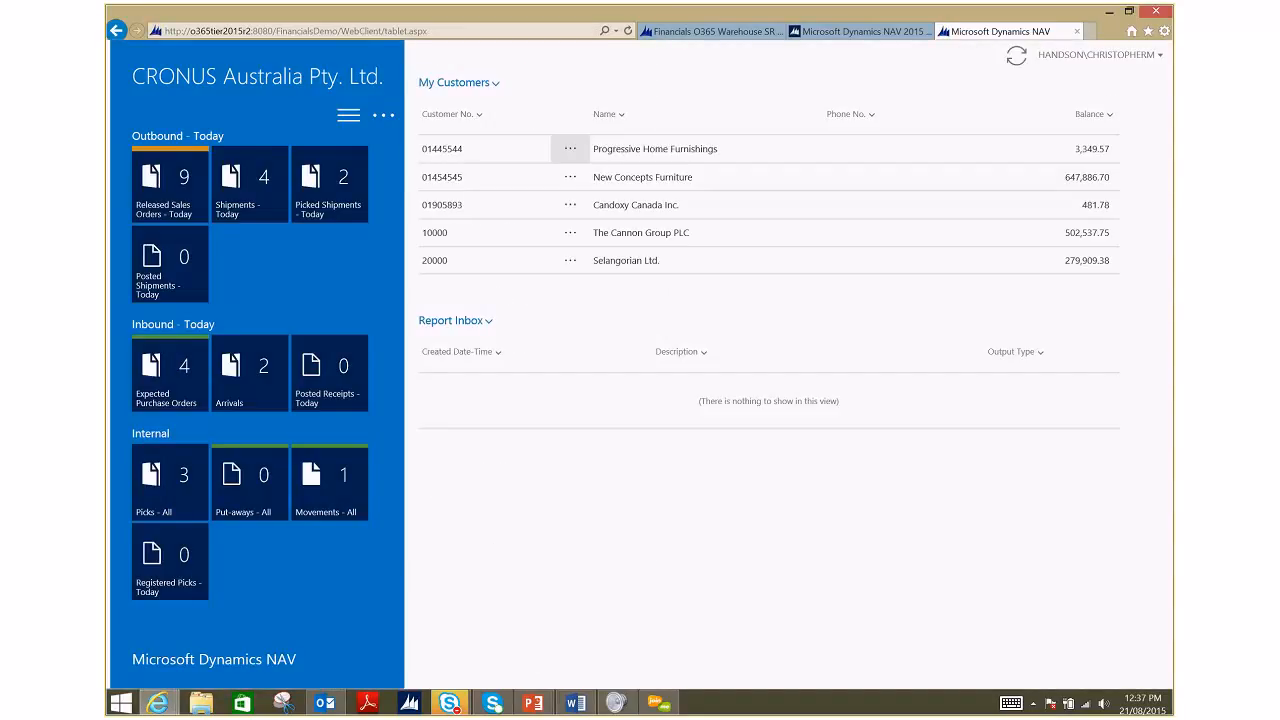
click(384, 115)
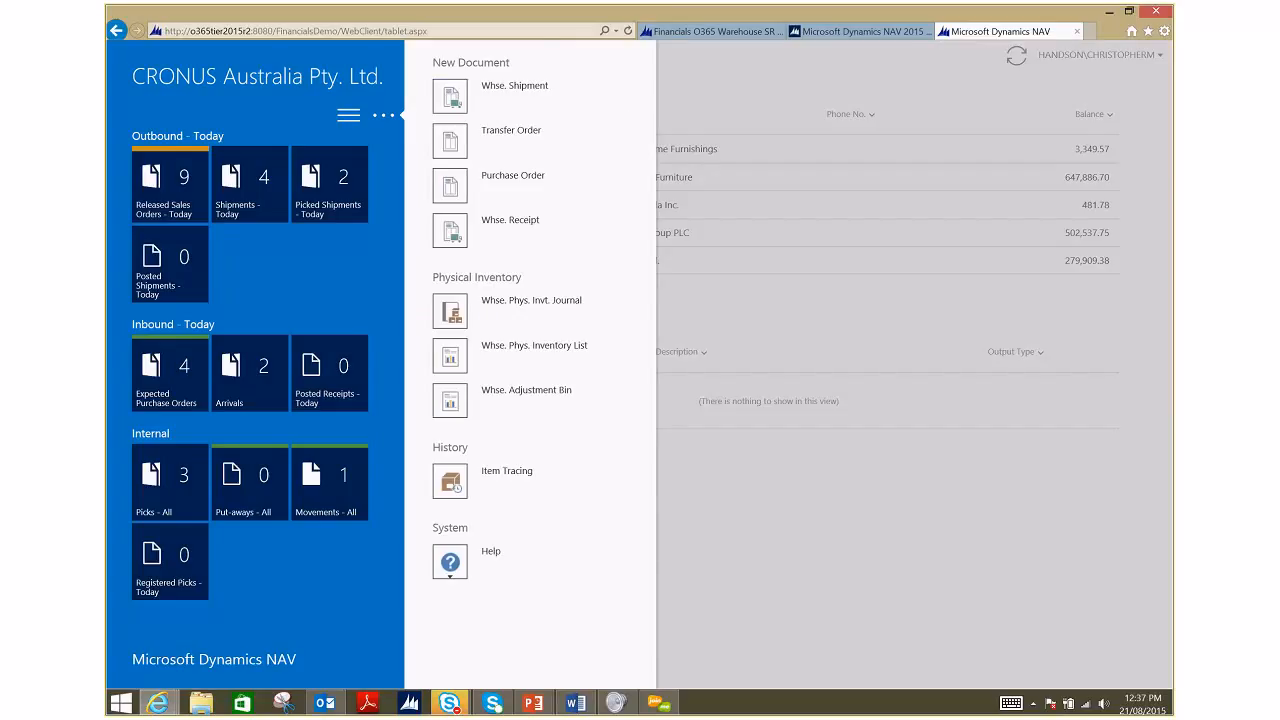
click(952, 480)
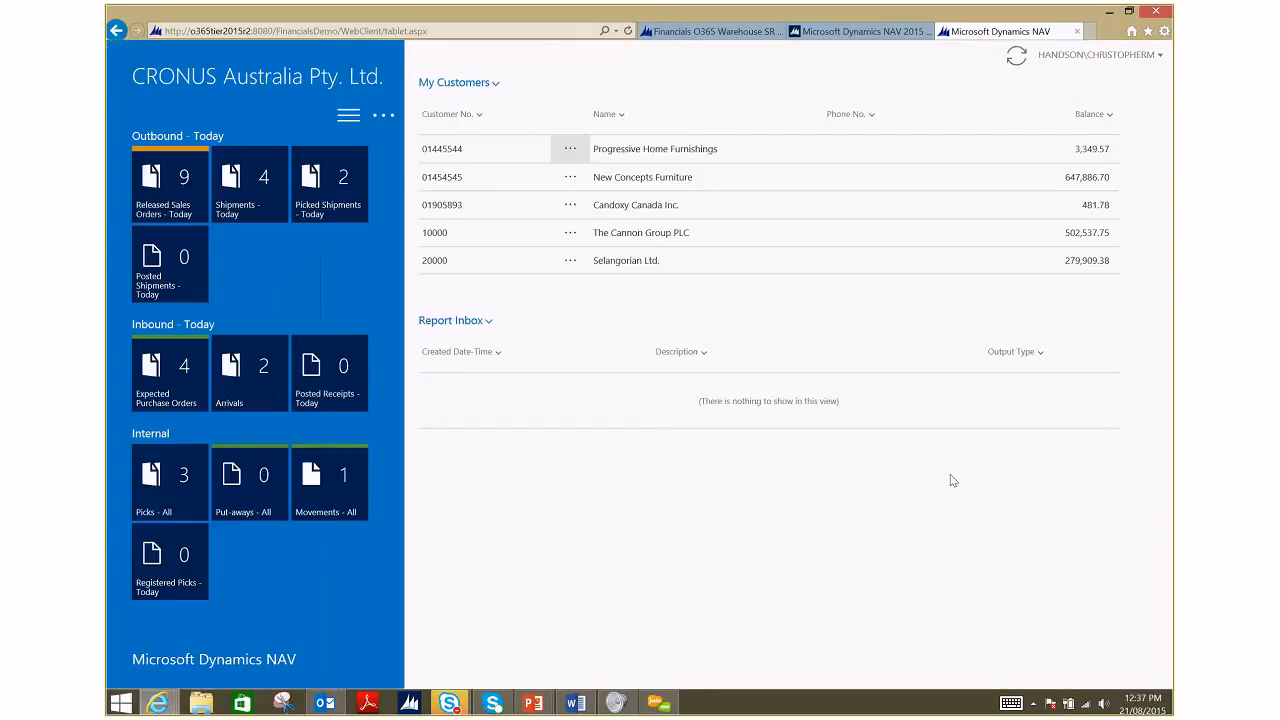
Open the warehouse physical inventory journal and start Calculate Inventory for it.
click(627, 30)
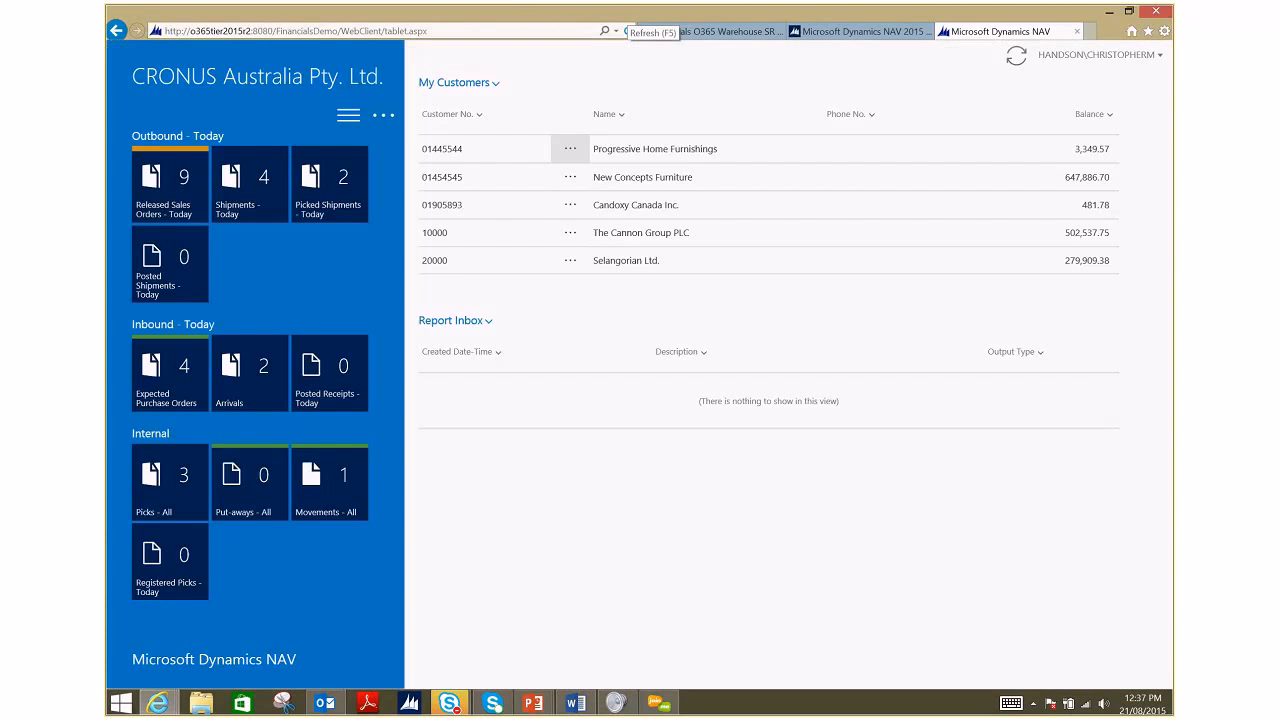
click(383, 115)
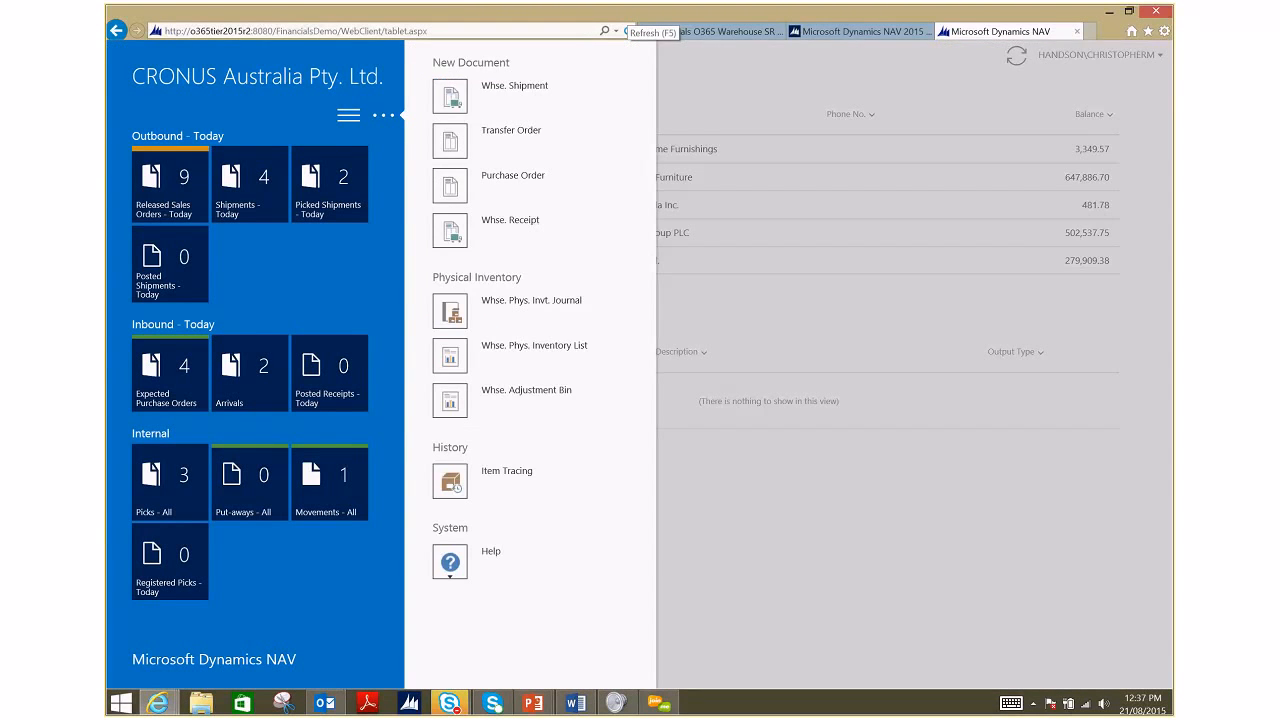
click(531, 301)
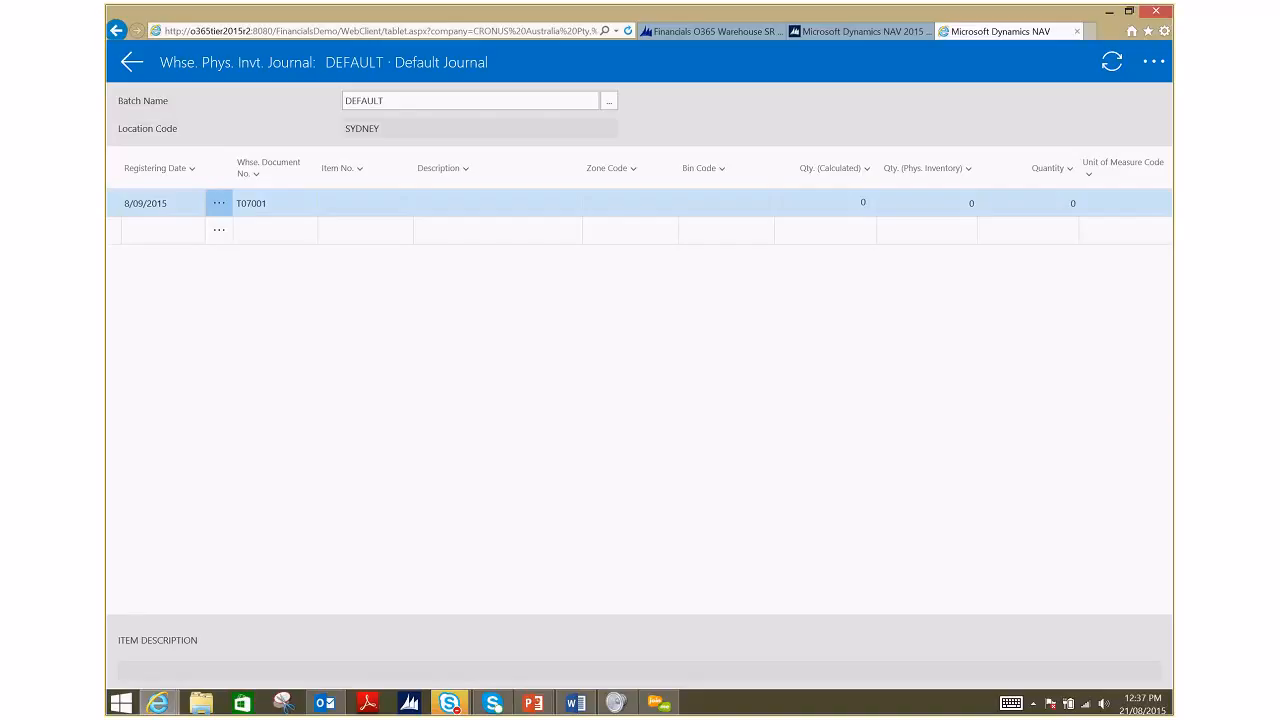
click(966, 169)
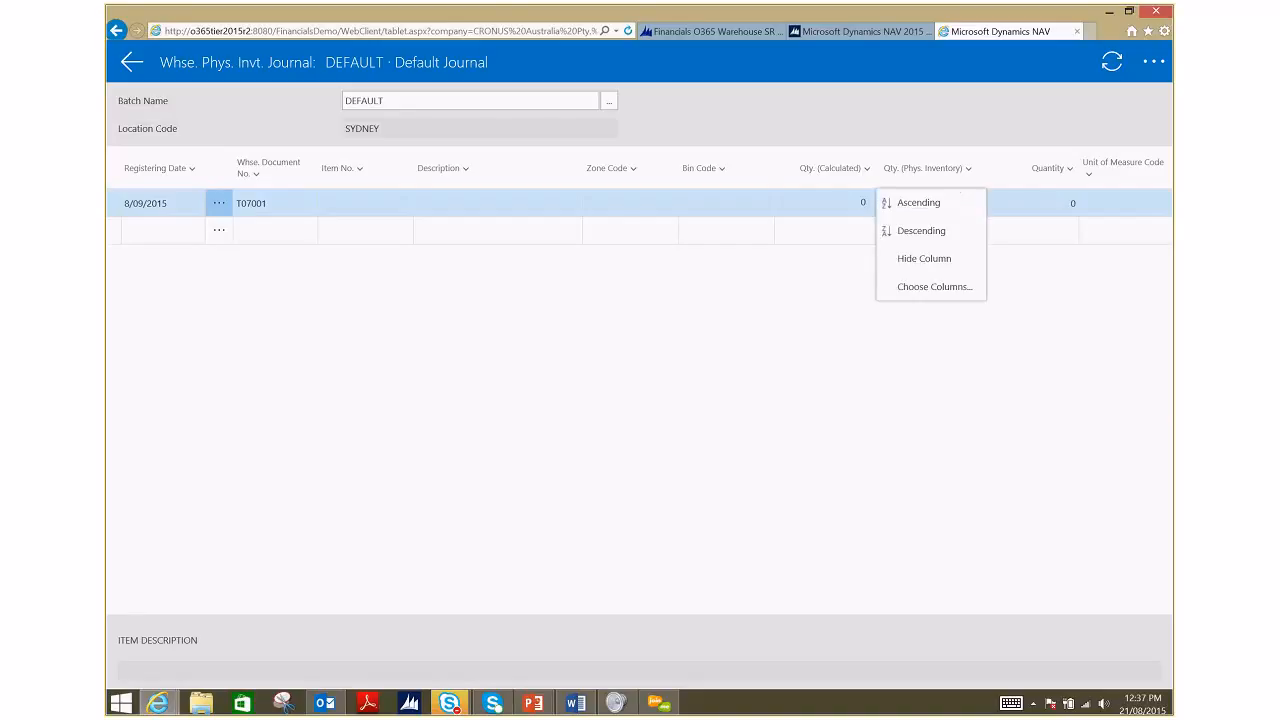
key(Escape)
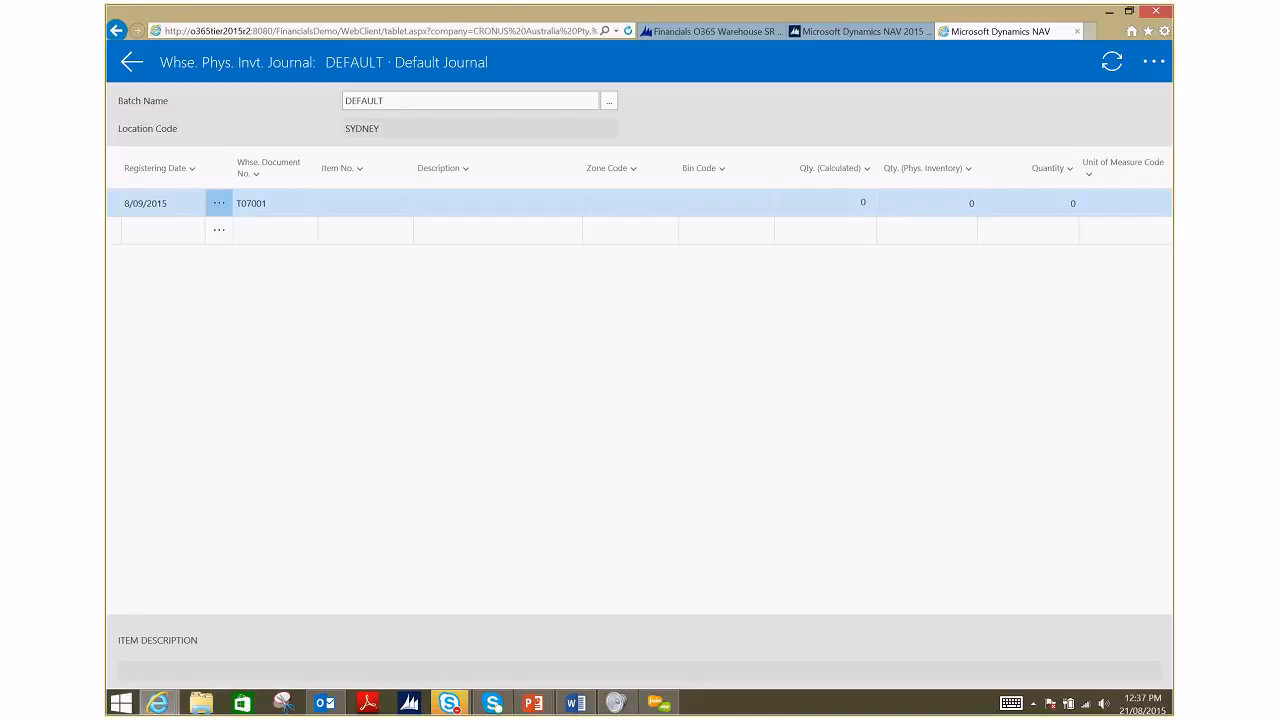
click(1154, 61)
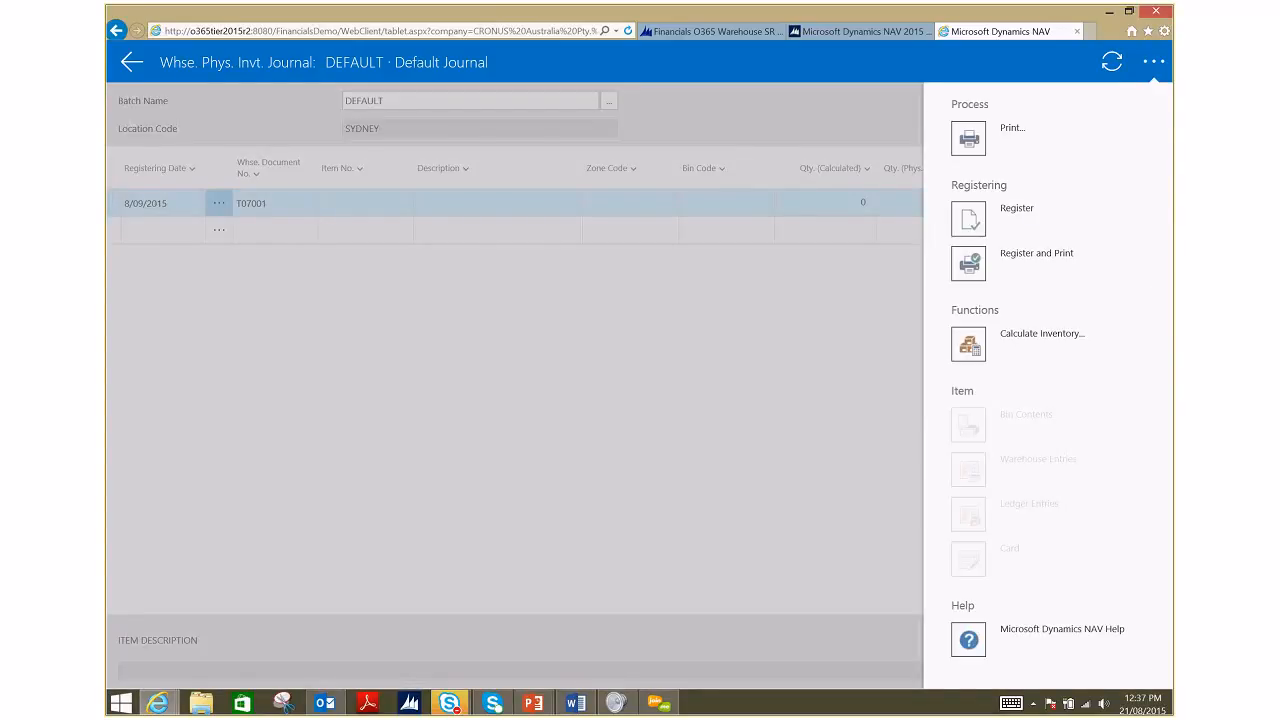
click(968, 344)
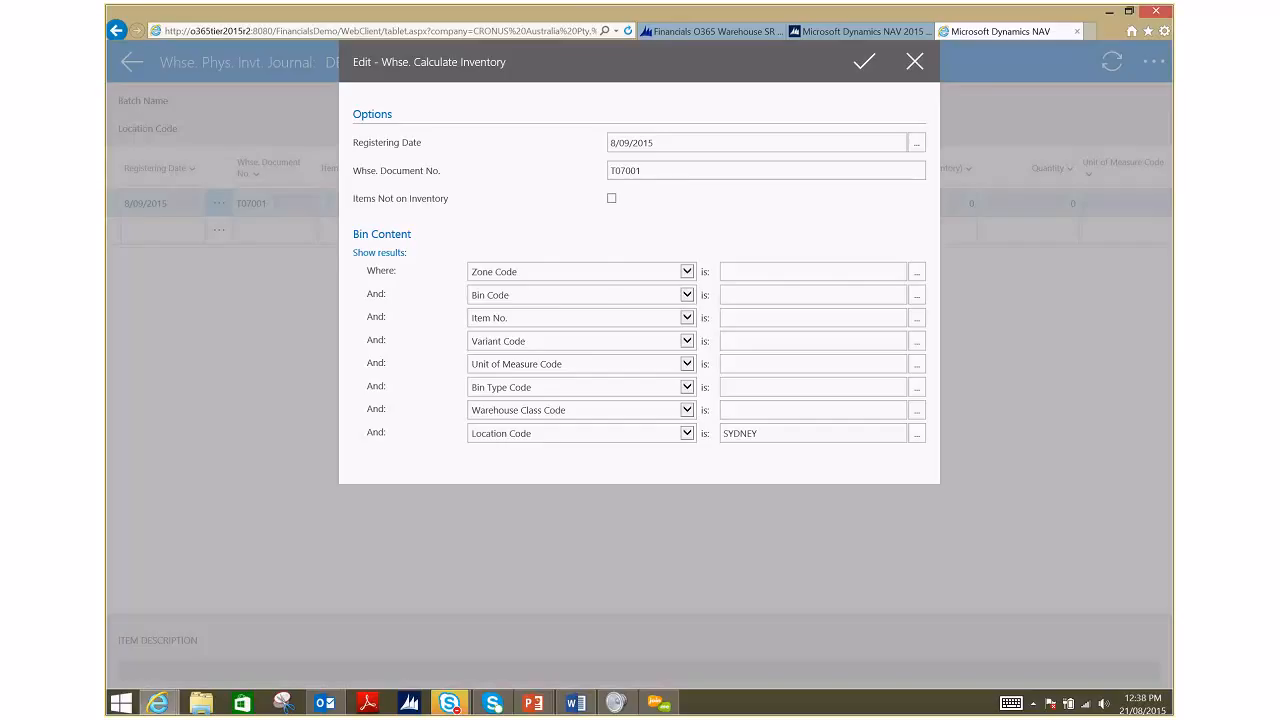
Look through the filter fields and zone codes for the inventory calculation, and show the on-screen keyboard for the Bin Code filter.
click(687, 272)
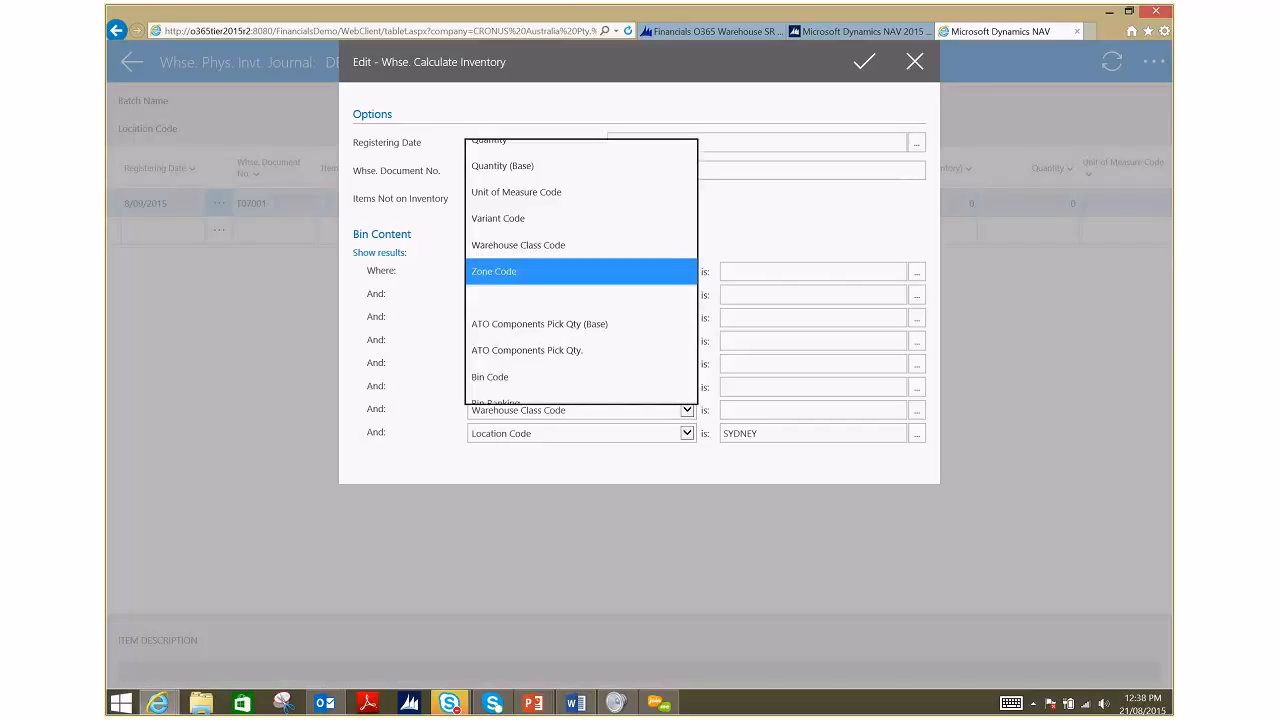
click(812, 216)
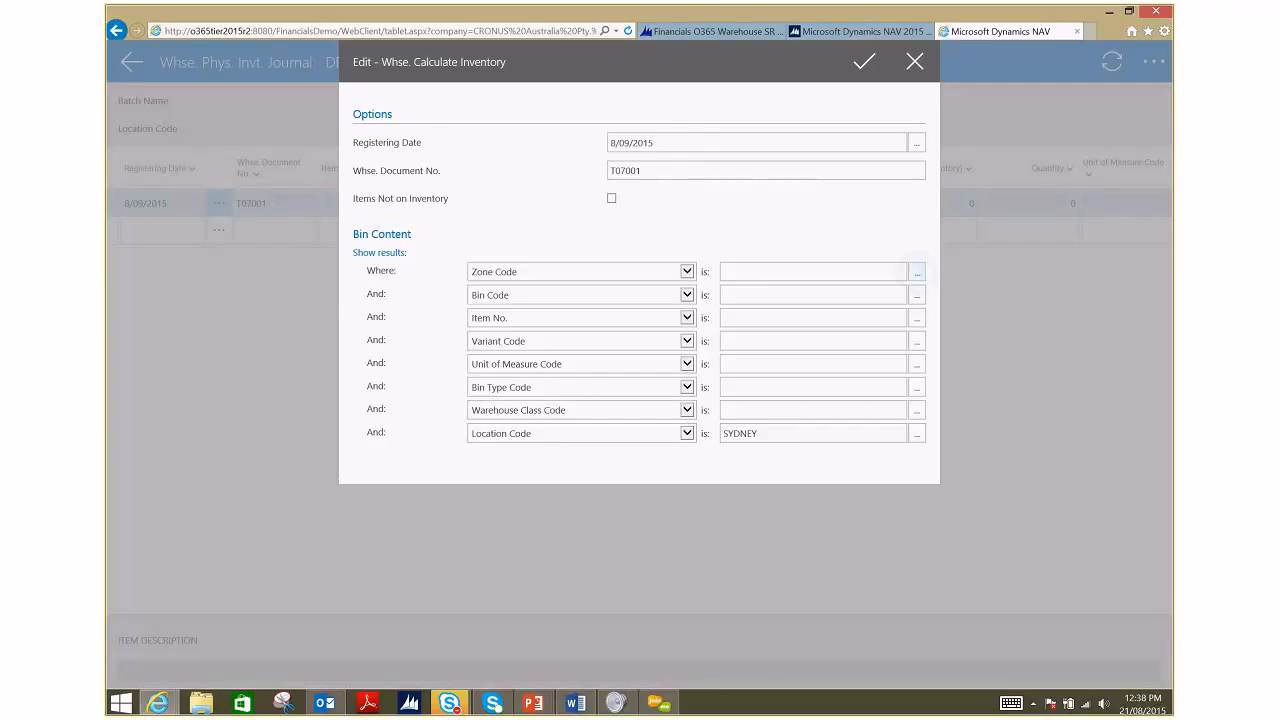
click(917, 272)
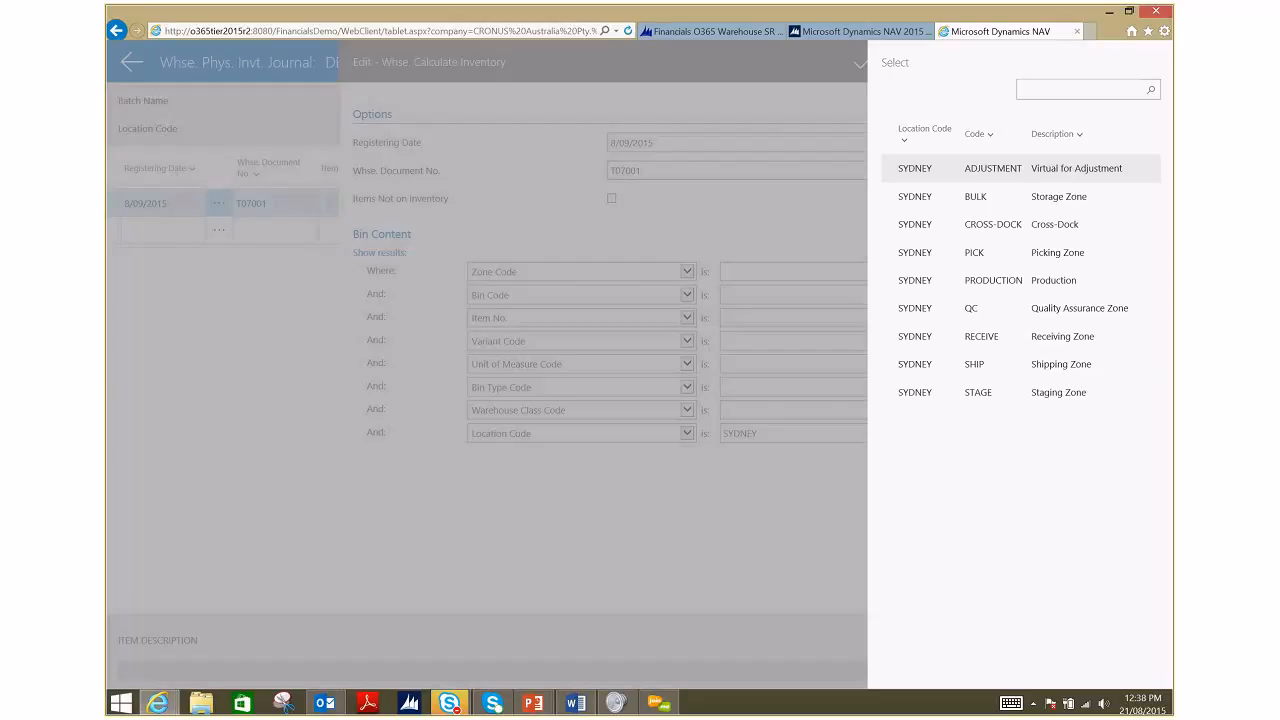
key(Escape)
click(880, 297)
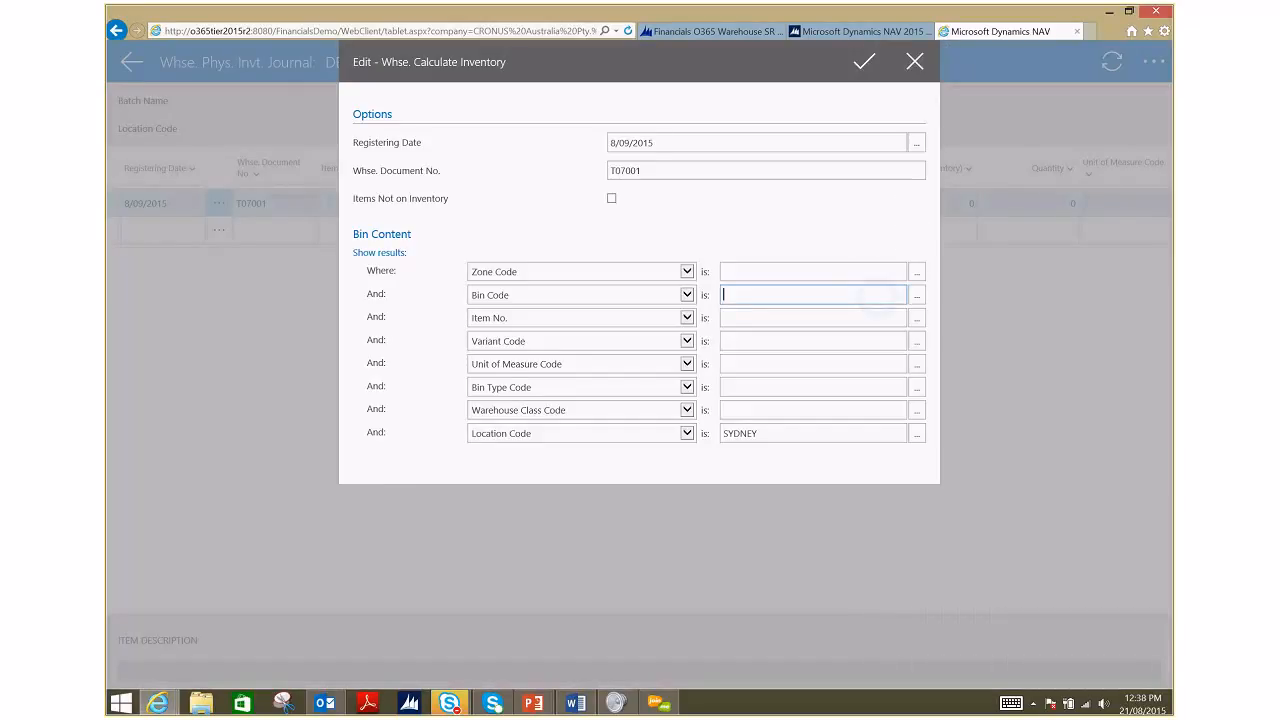
click(1012, 703)
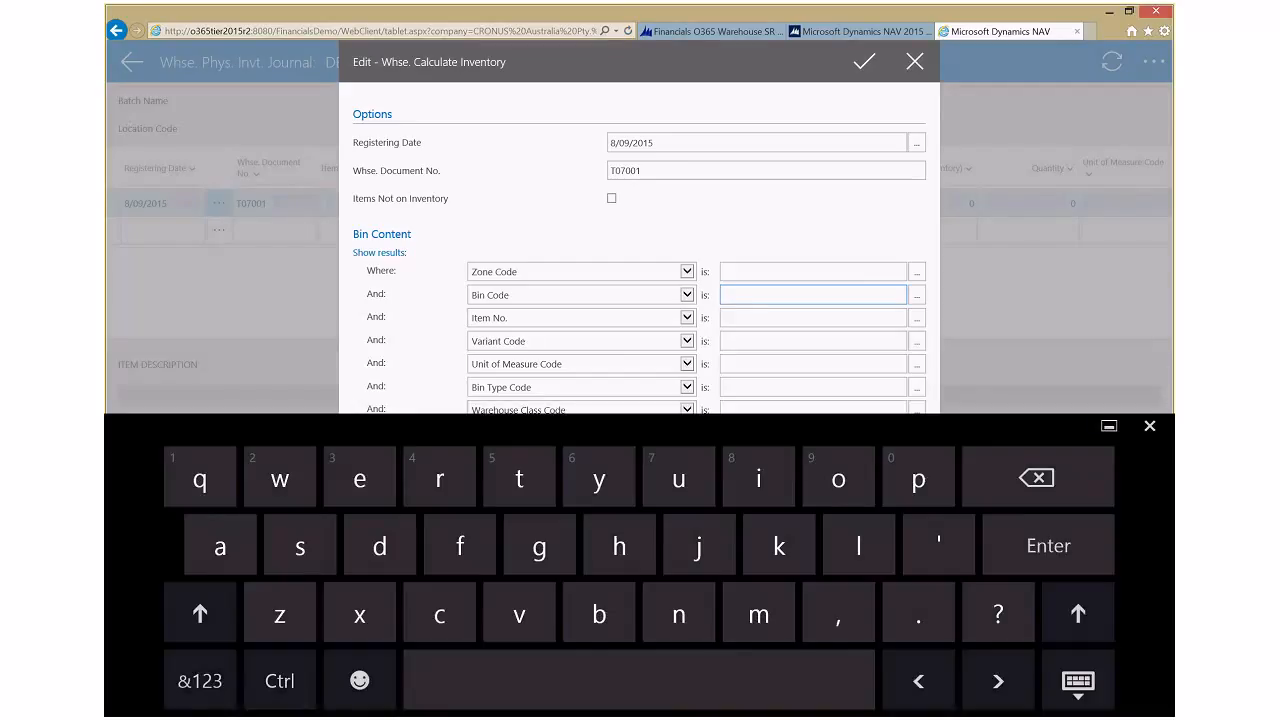
click(1150, 426)
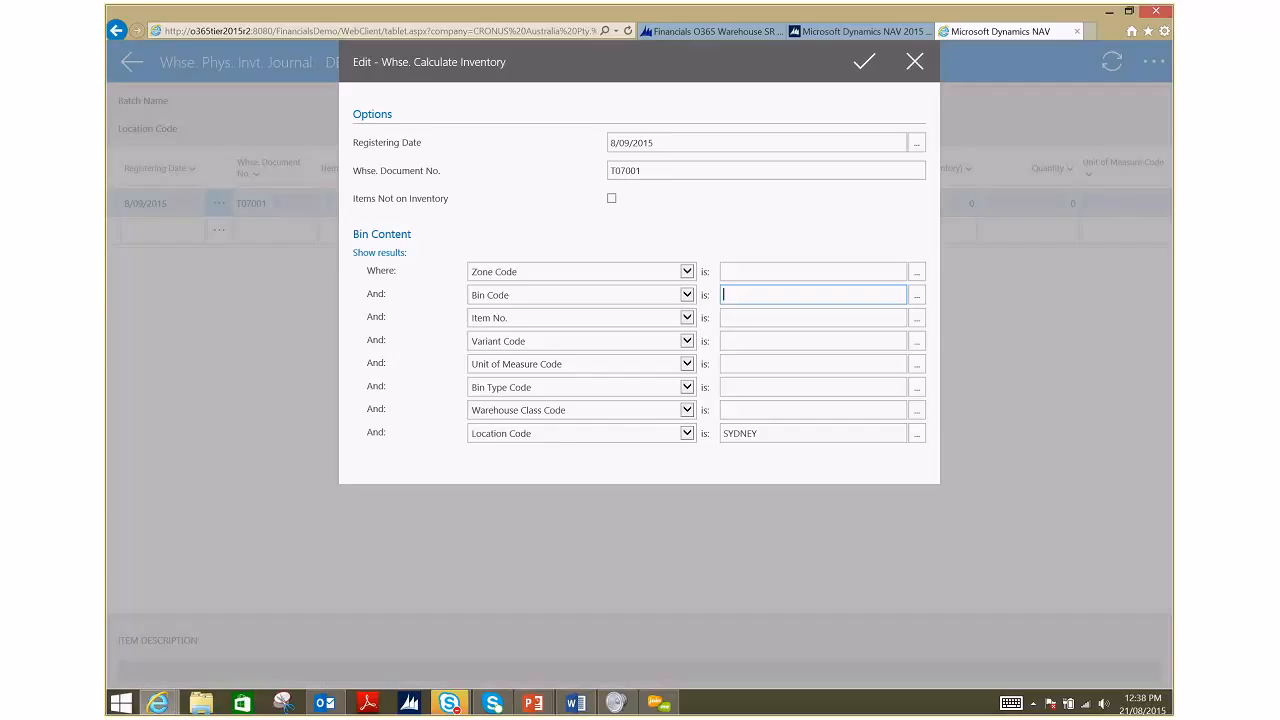
Look up the available bin types, locations and units of measure for the bin content filters, leaving the filters as they are.
click(917, 388)
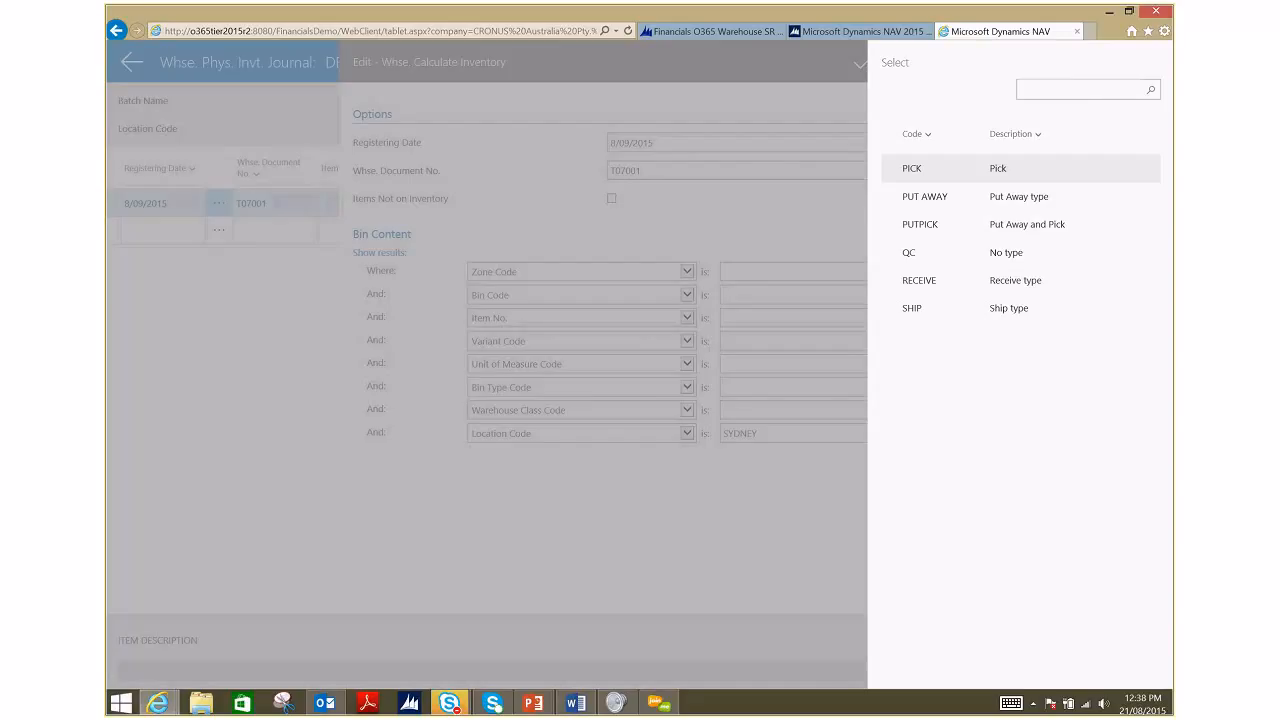
key(Escape)
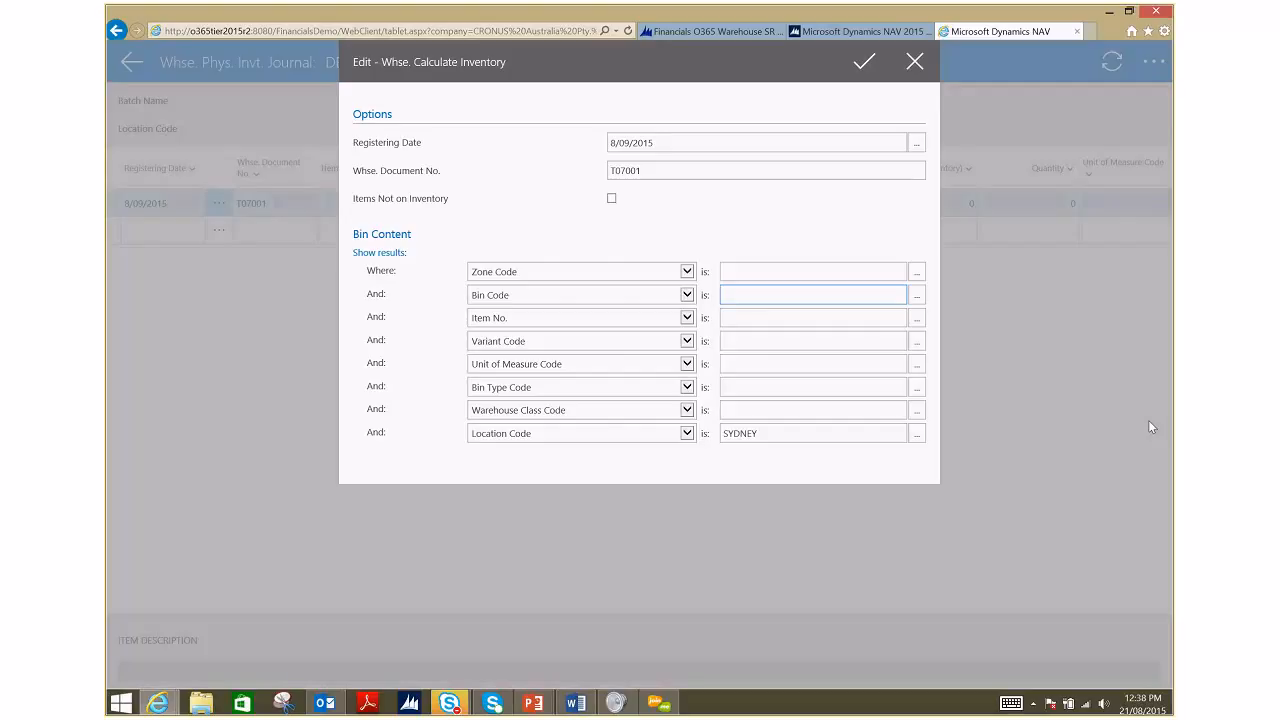
click(915, 432)
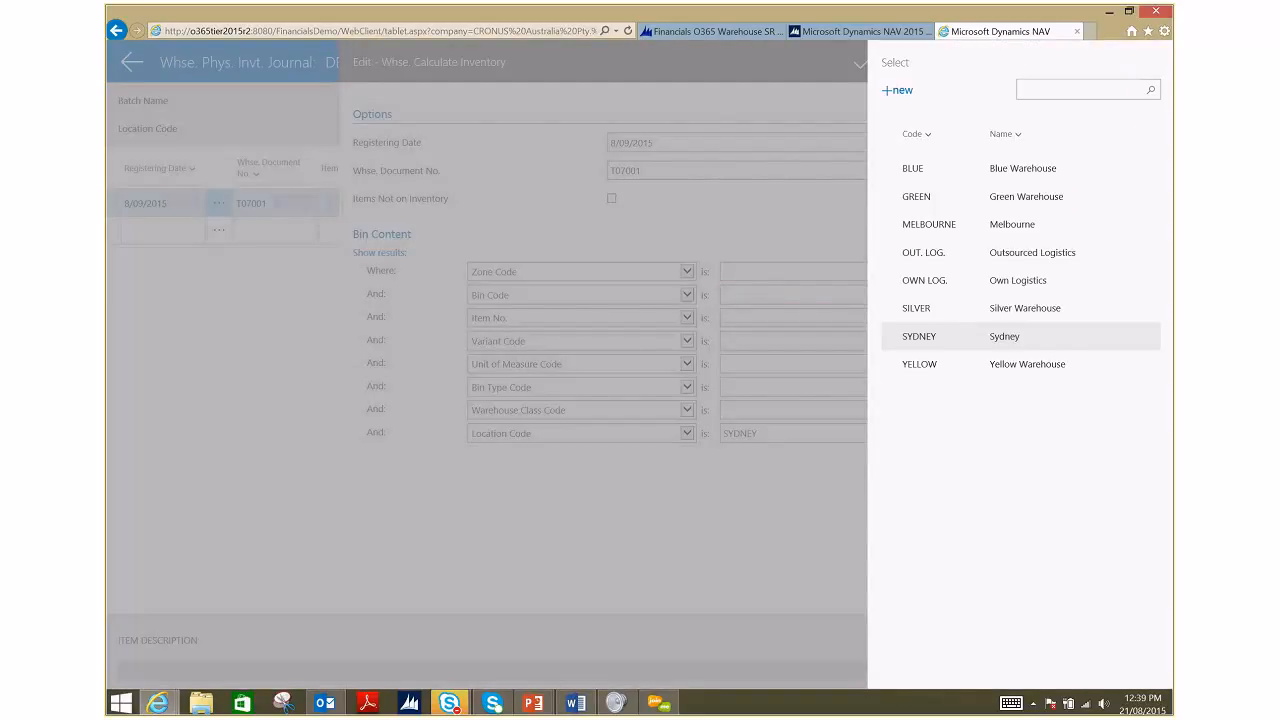
key(Escape)
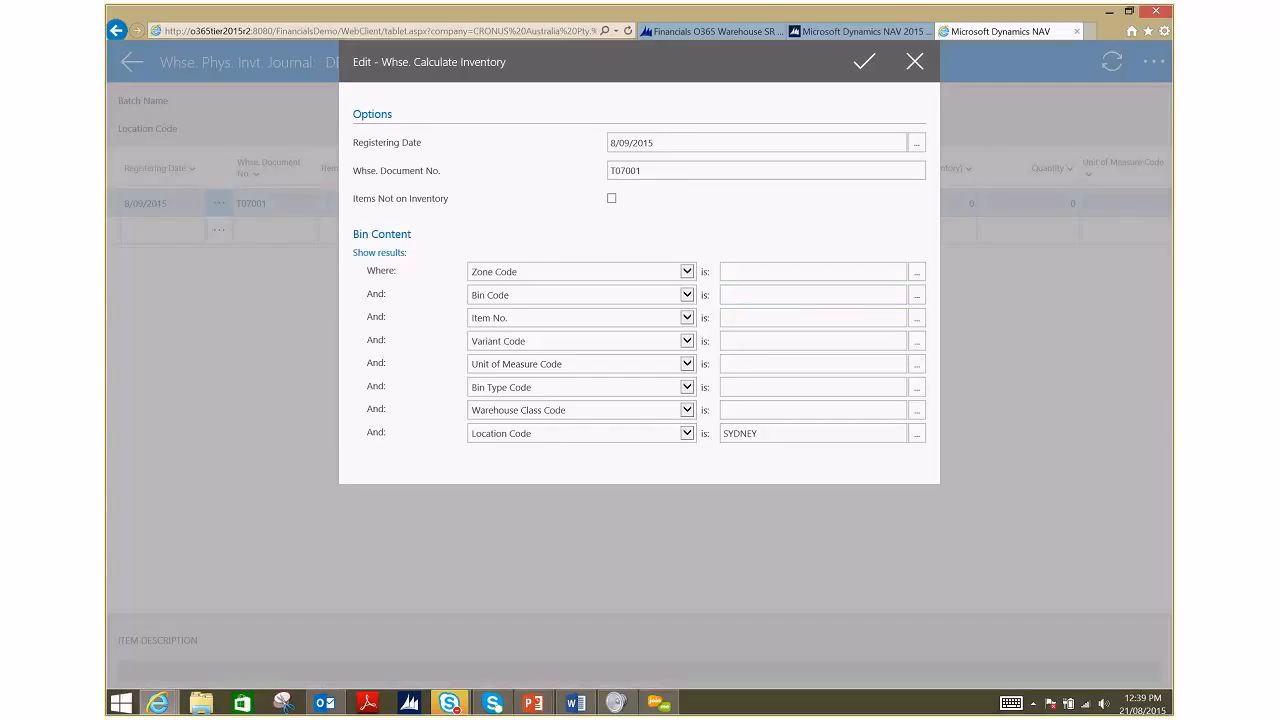
click(917, 365)
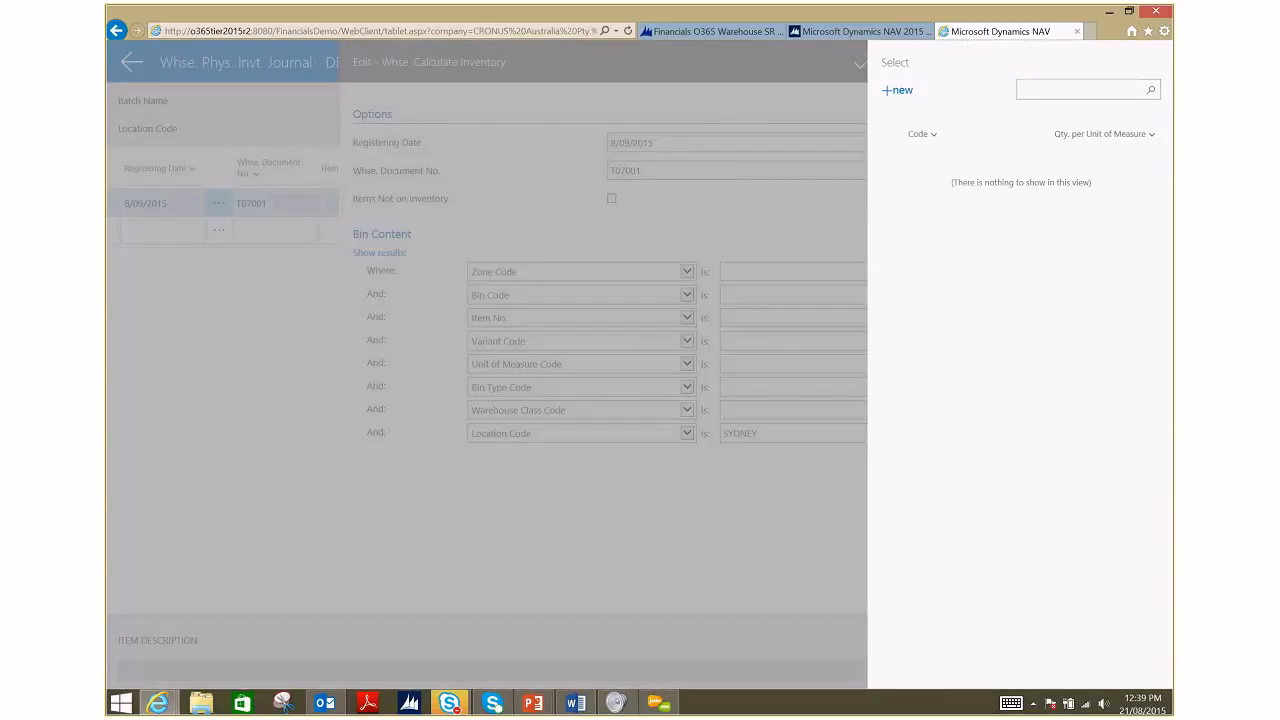
key(Escape)
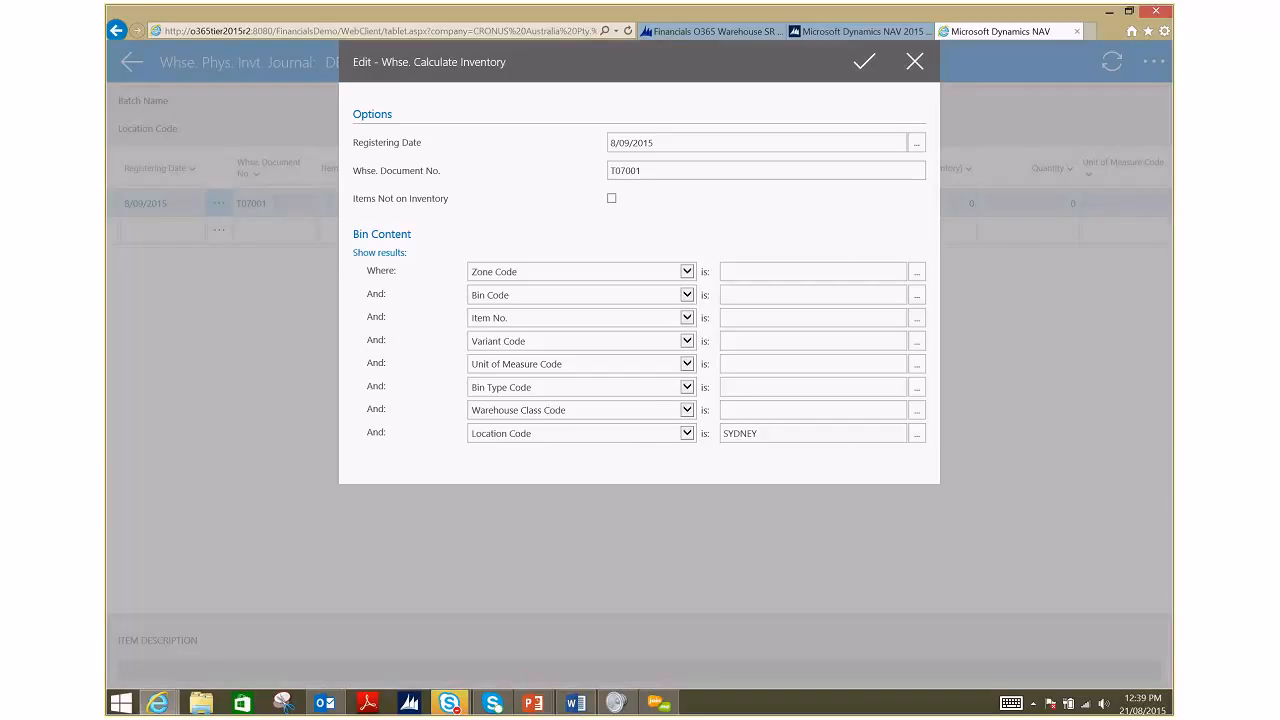
Look up the warehouse class codes without choosing one, and calculate the SYDNEY inventory into the physical inventory journal.
click(917, 411)
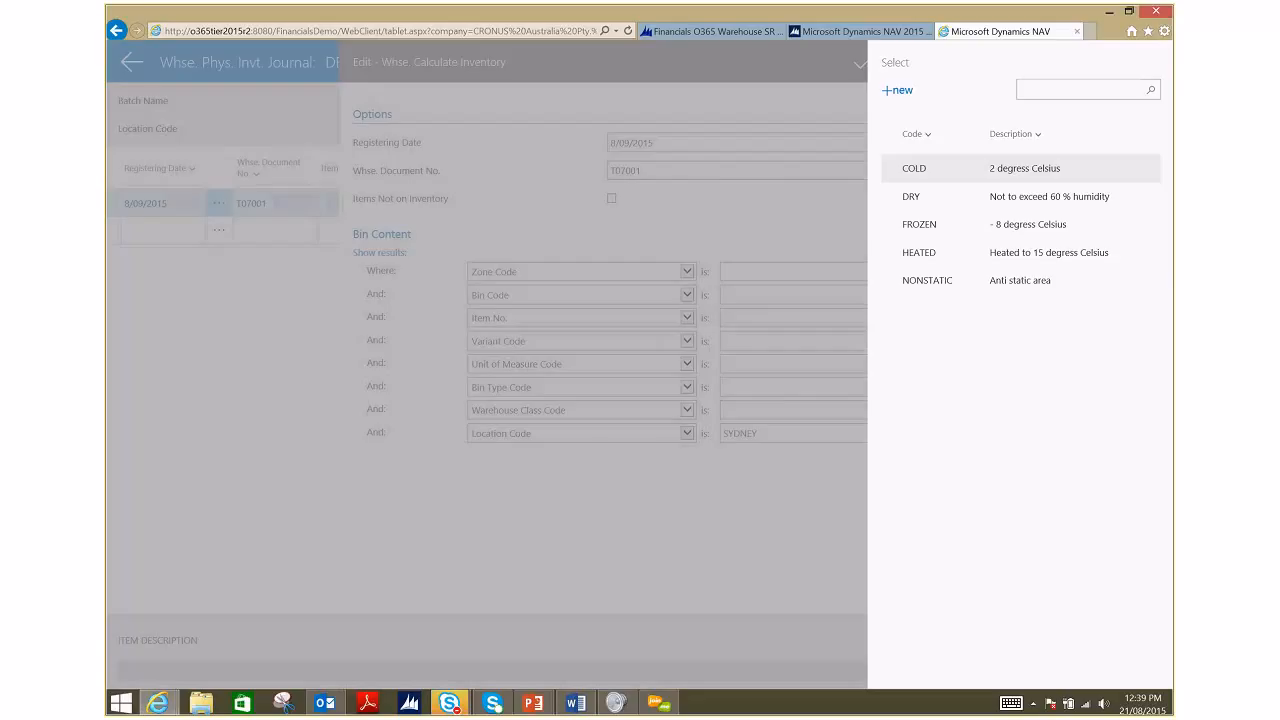
key(Escape)
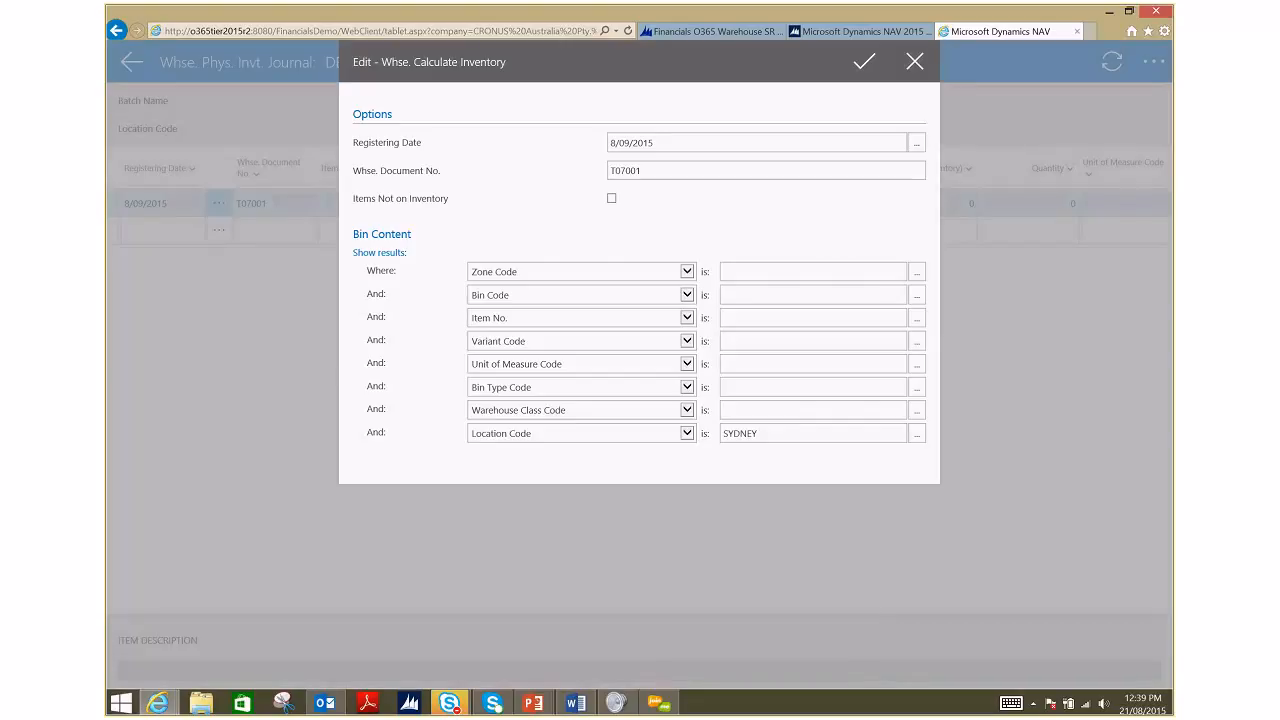
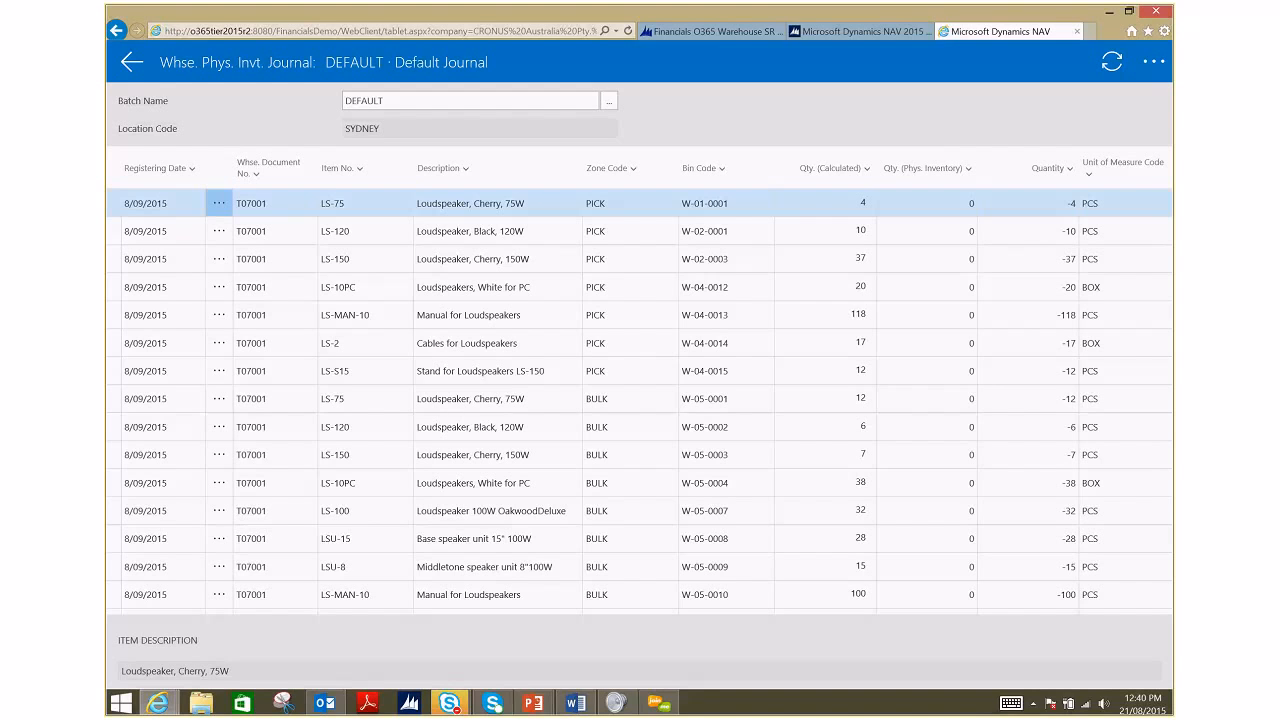
scroll(640, 400, down, 1)
scroll(640, 400, up, 1)
Enter a physical inventory quantity of 4 for LS-75 in bin W-01-0001 and 4 for LS-120 in bin W-02-0001.
click(957, 204)
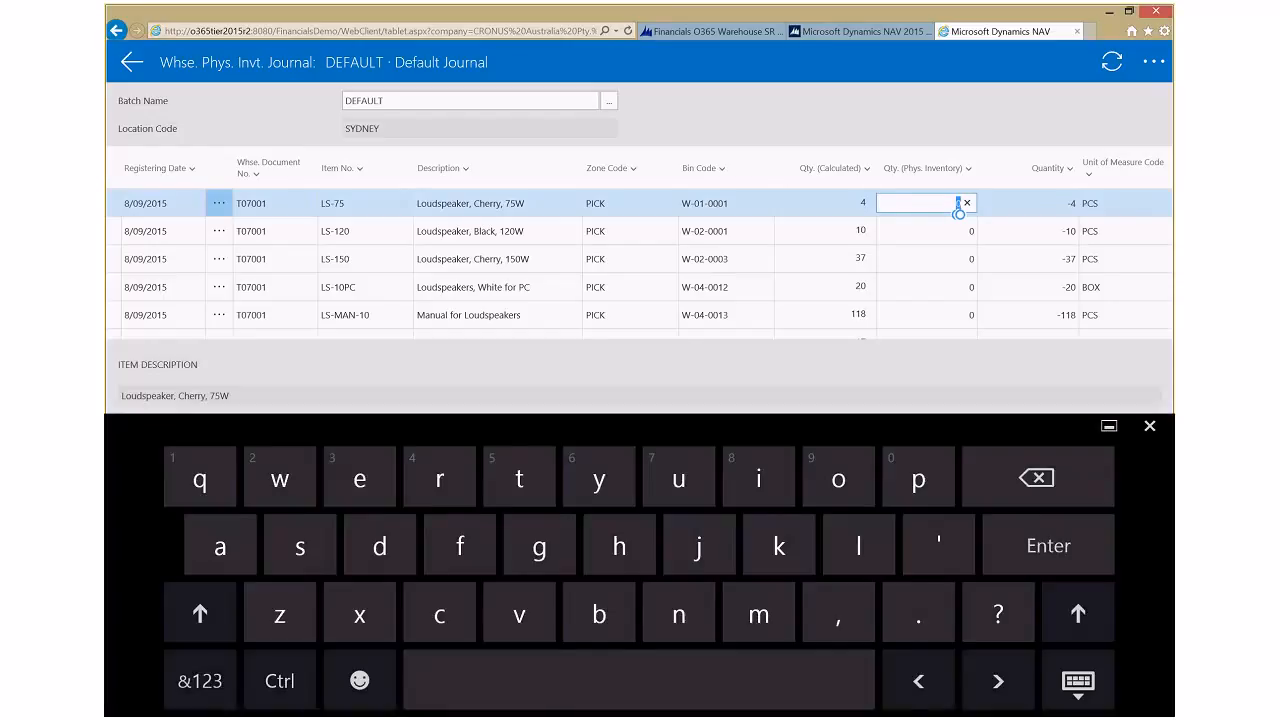
click(200, 681)
text(4)
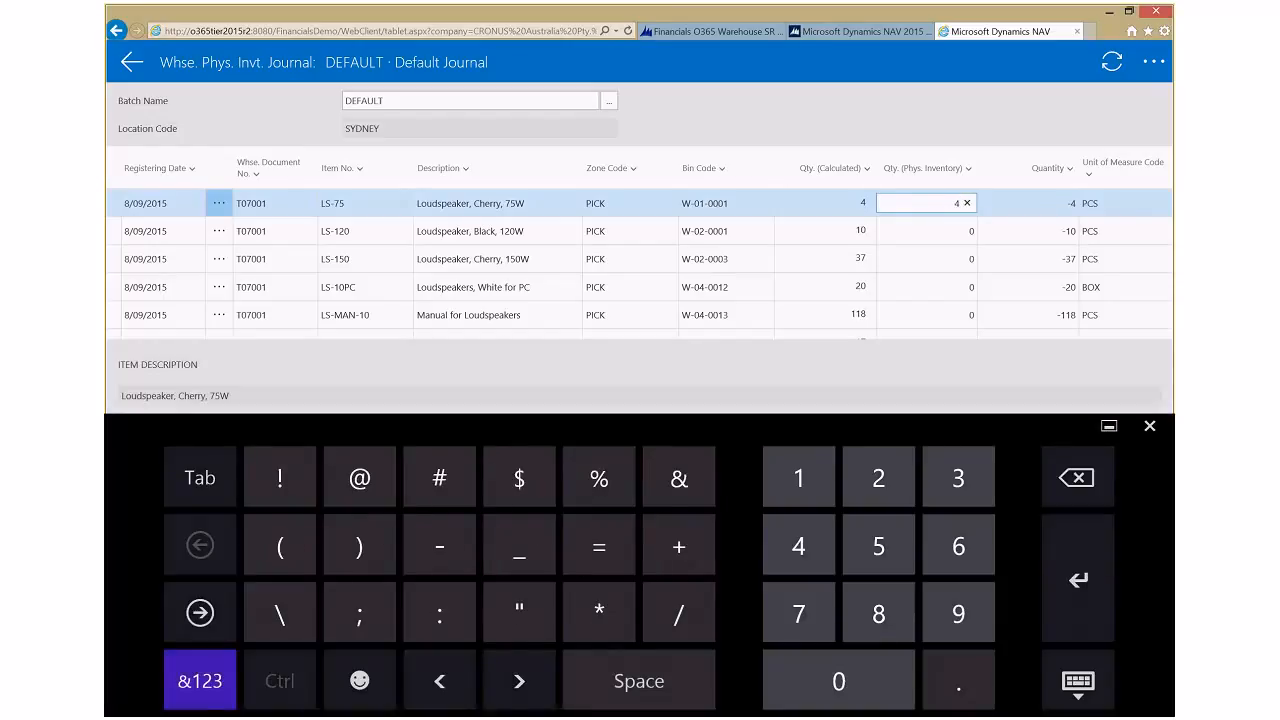
key(Return)
text(4)
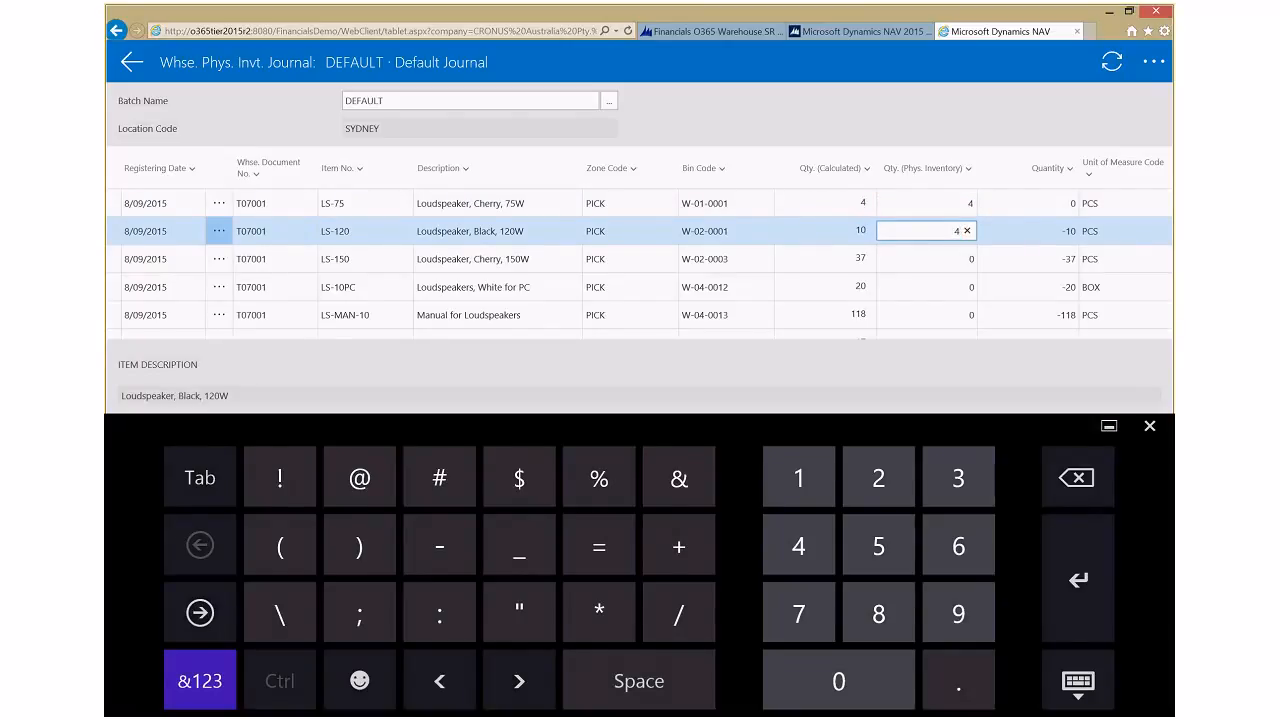
key(Tab)
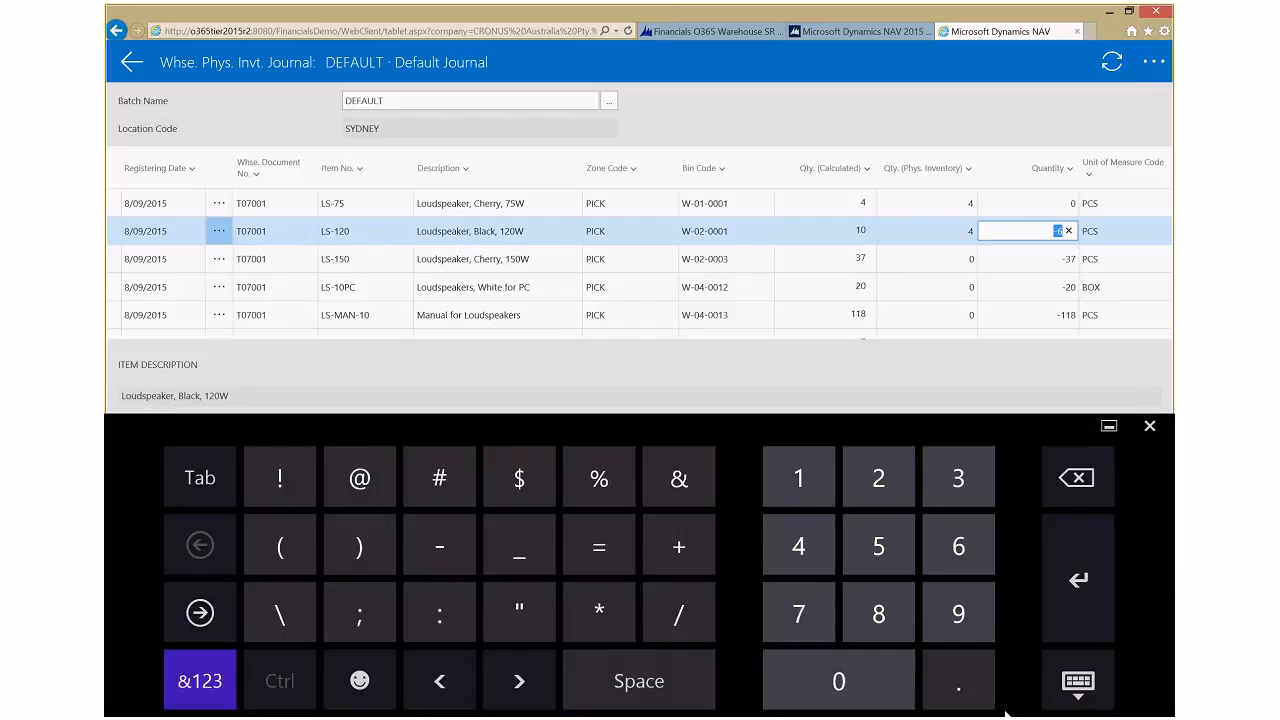
click(1149, 425)
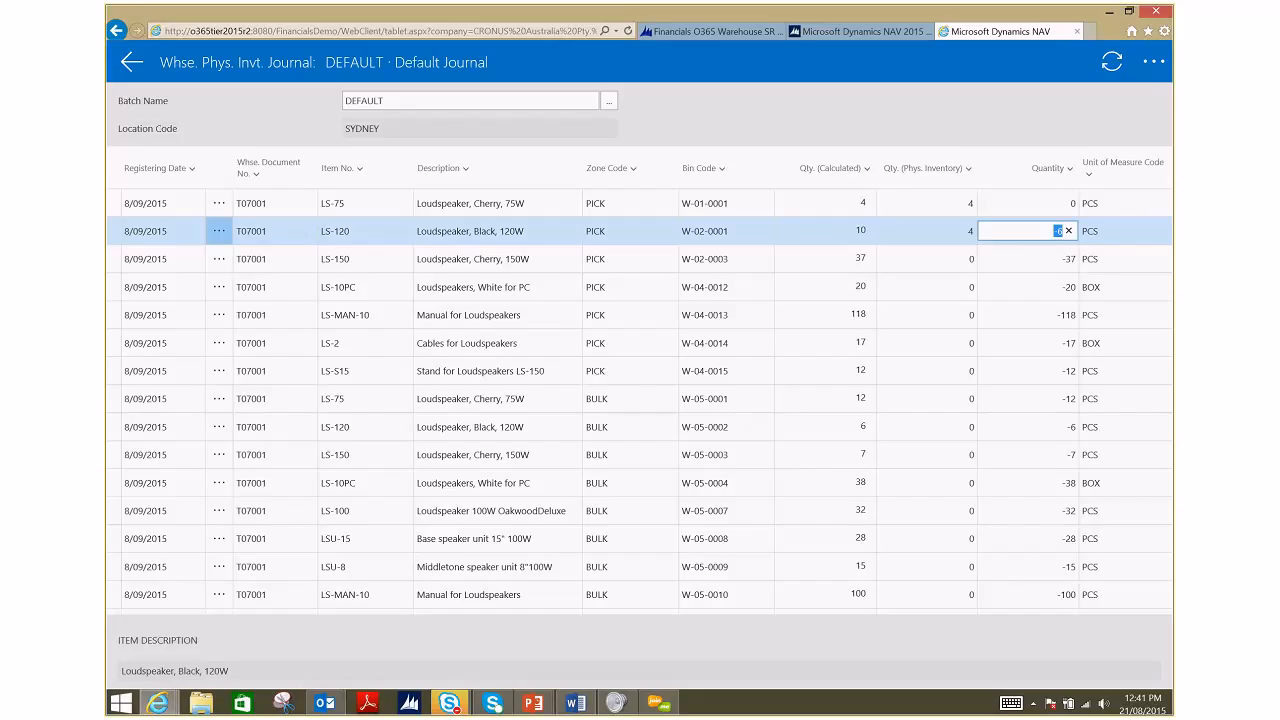
Add the Reason Code column to the physical inventory journal lines.
click(830, 168)
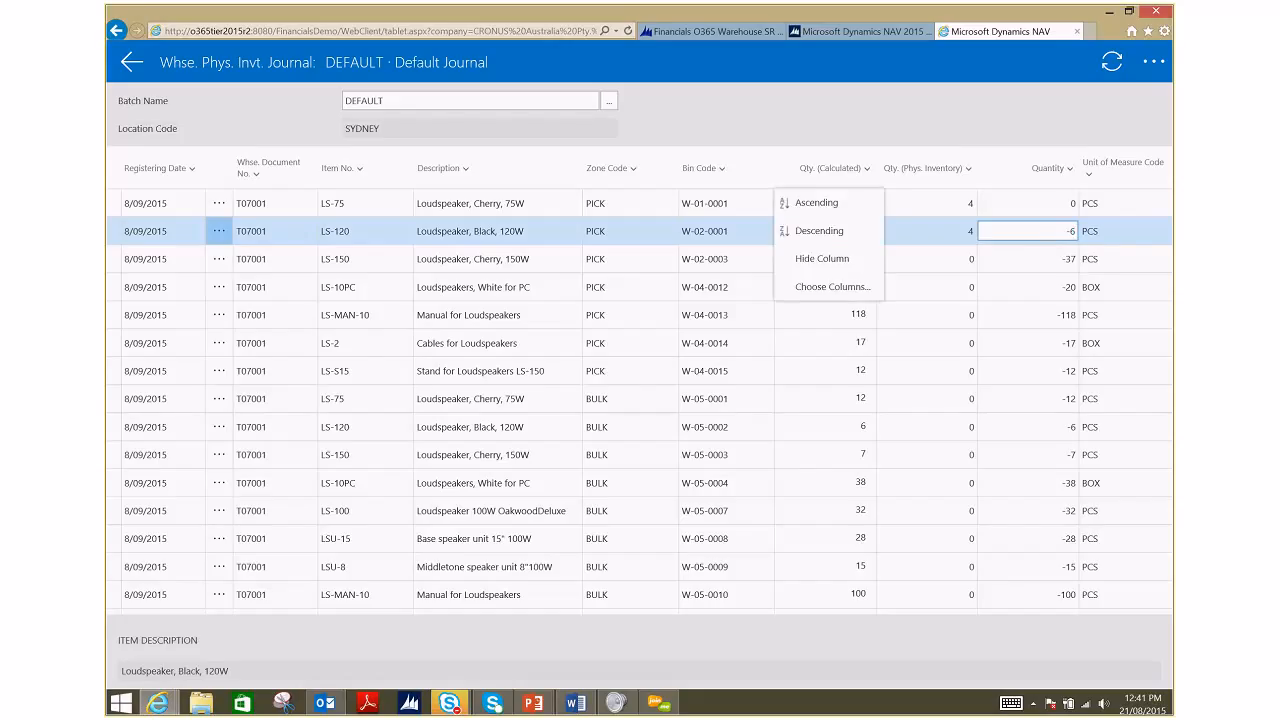
click(846, 290)
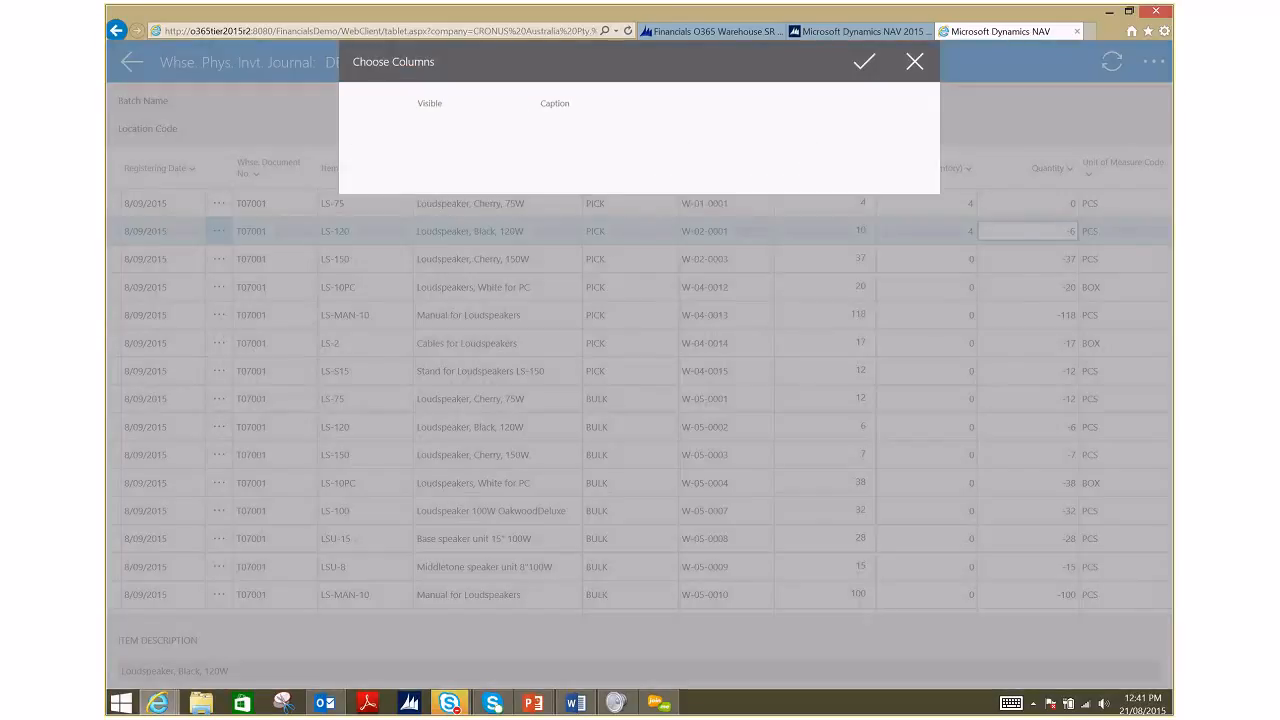
scroll(640, 230, down, 5)
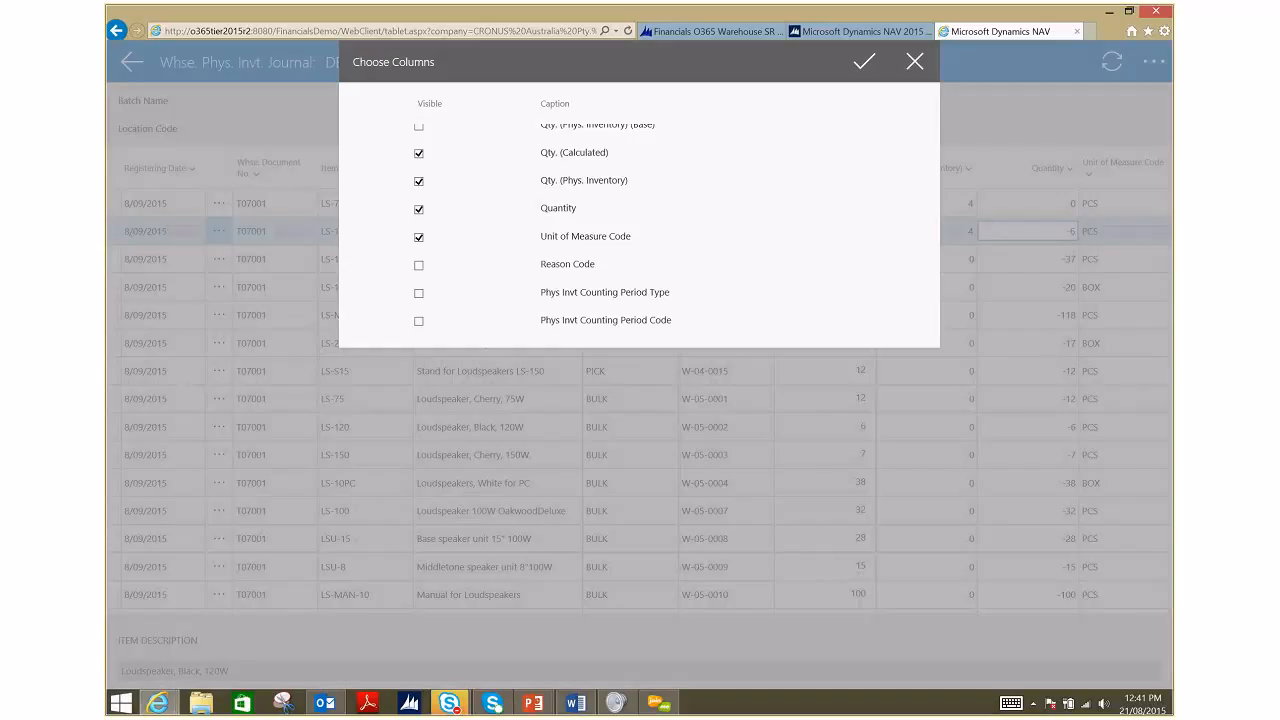
click(421, 265)
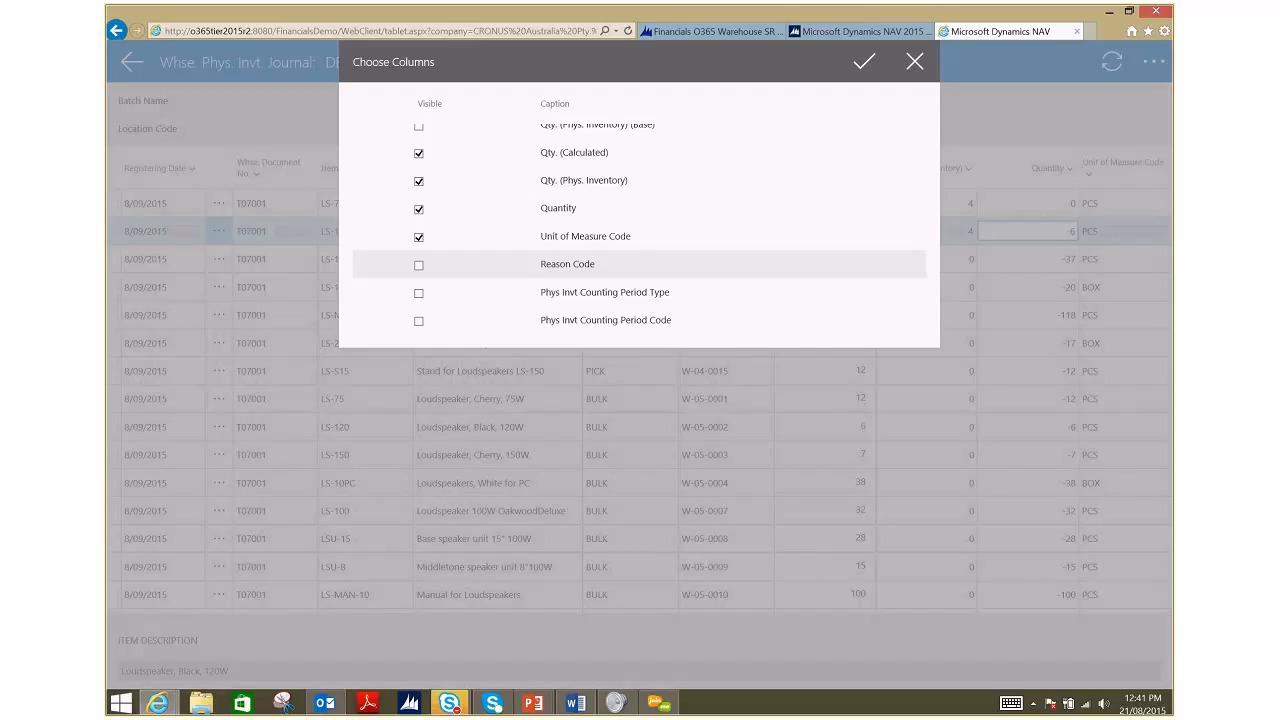
click(864, 62)
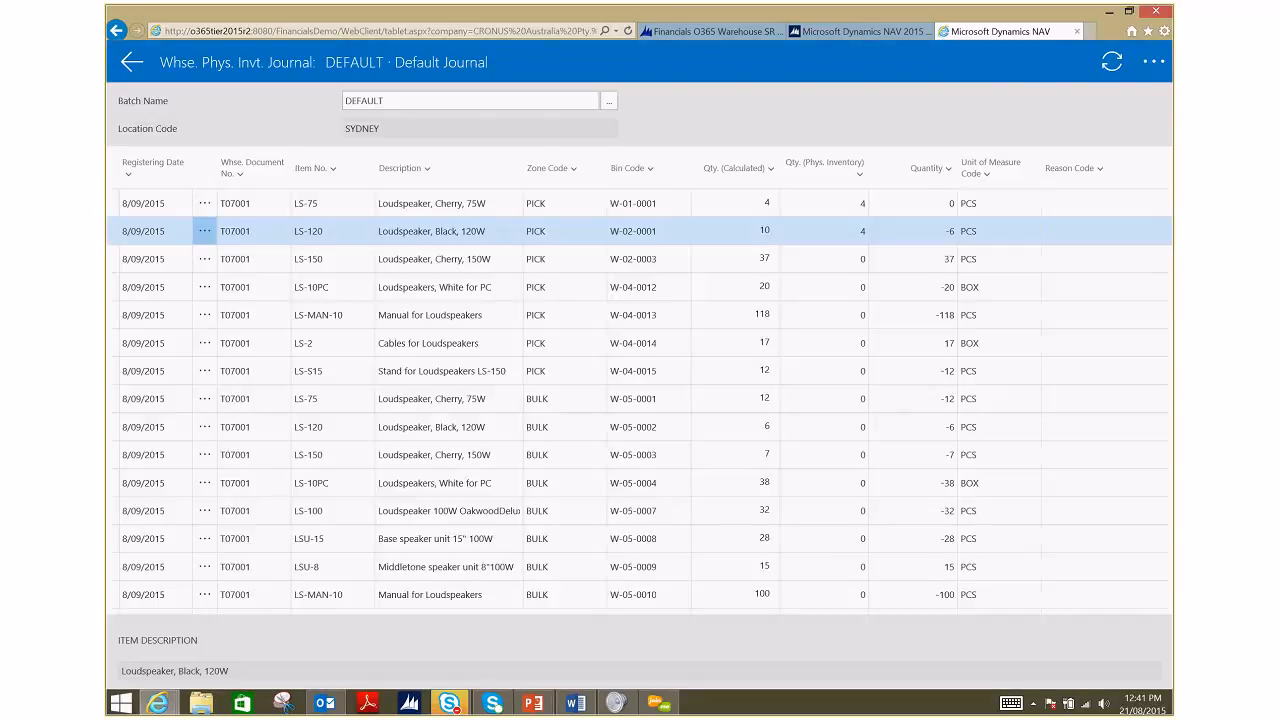
Look up the available reason codes for the first LS-75 line without choosing one, and return to the home page.
click(1098, 203)
click(1164, 203)
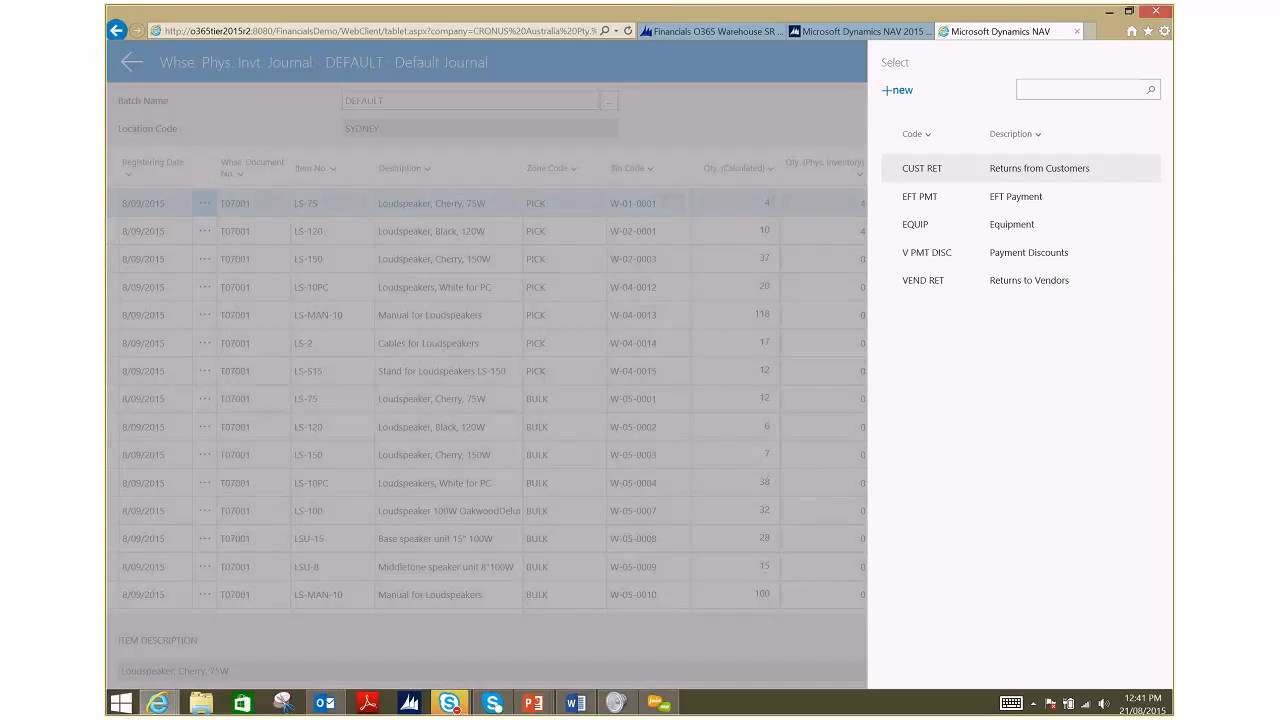
key(Escape)
click(132, 62)
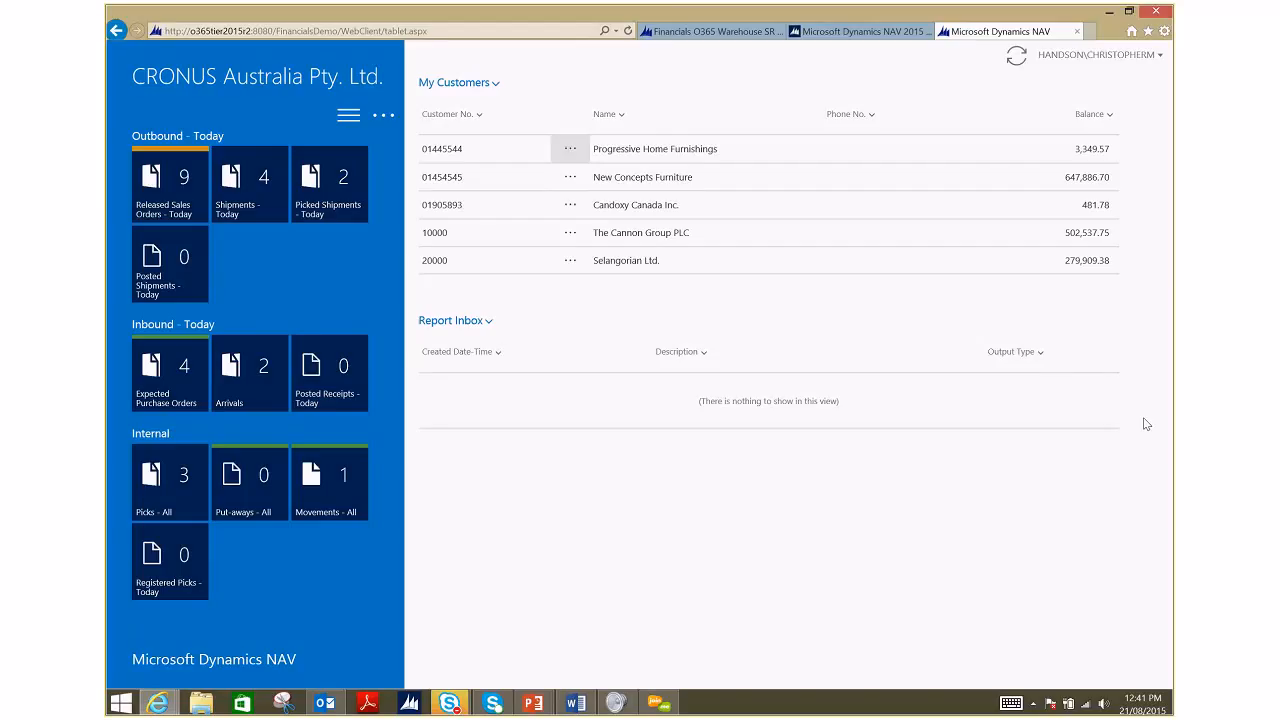
key(alt+Tab)
key(alt+Tab)
key(Right)
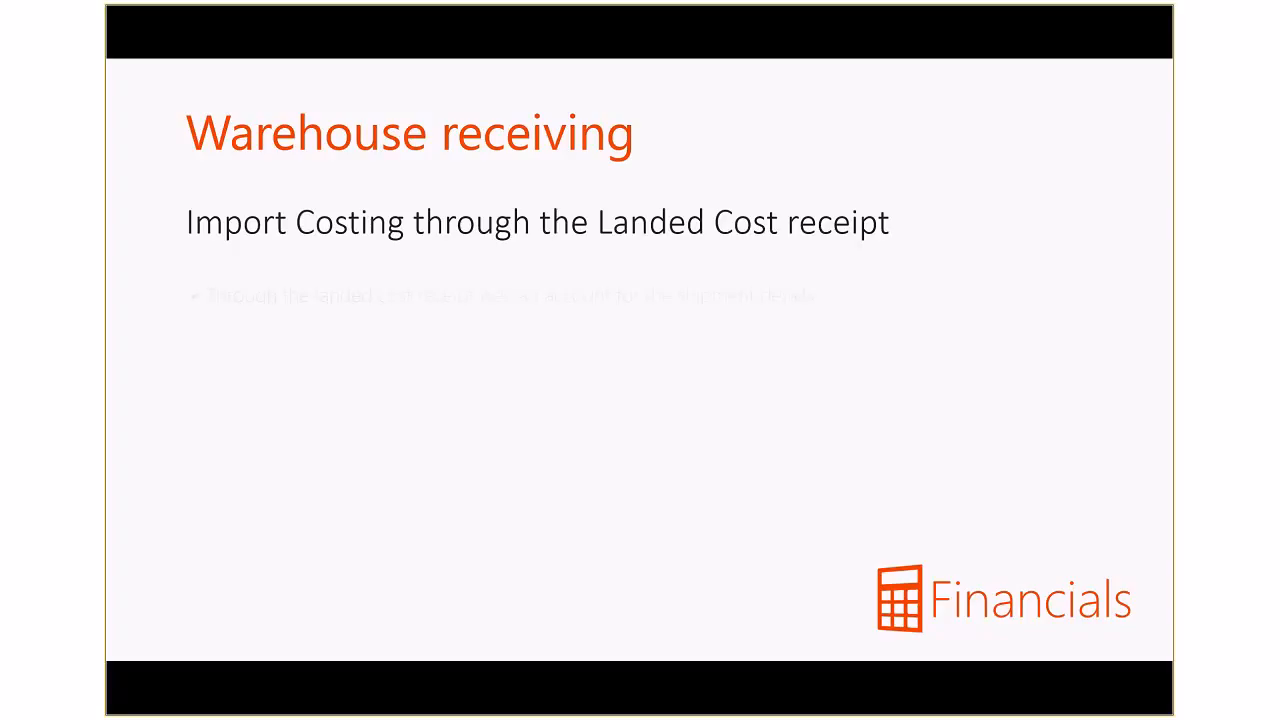
key(Right)
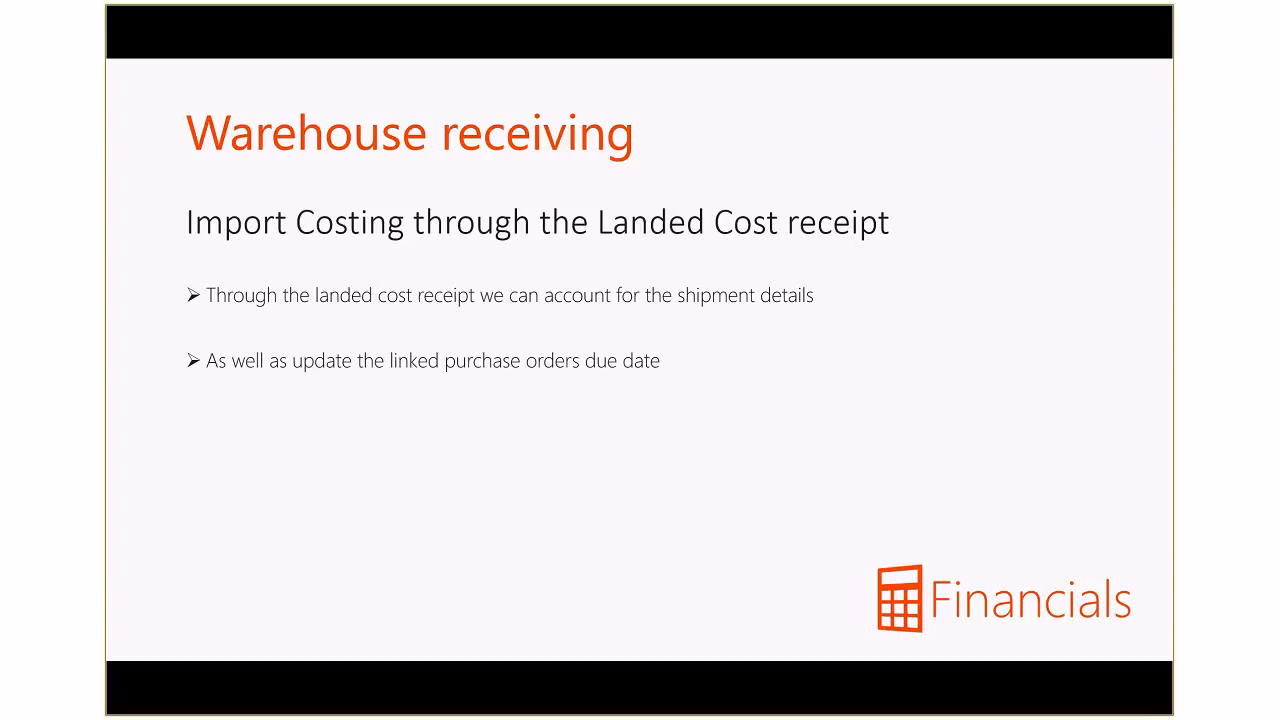
key(Right)
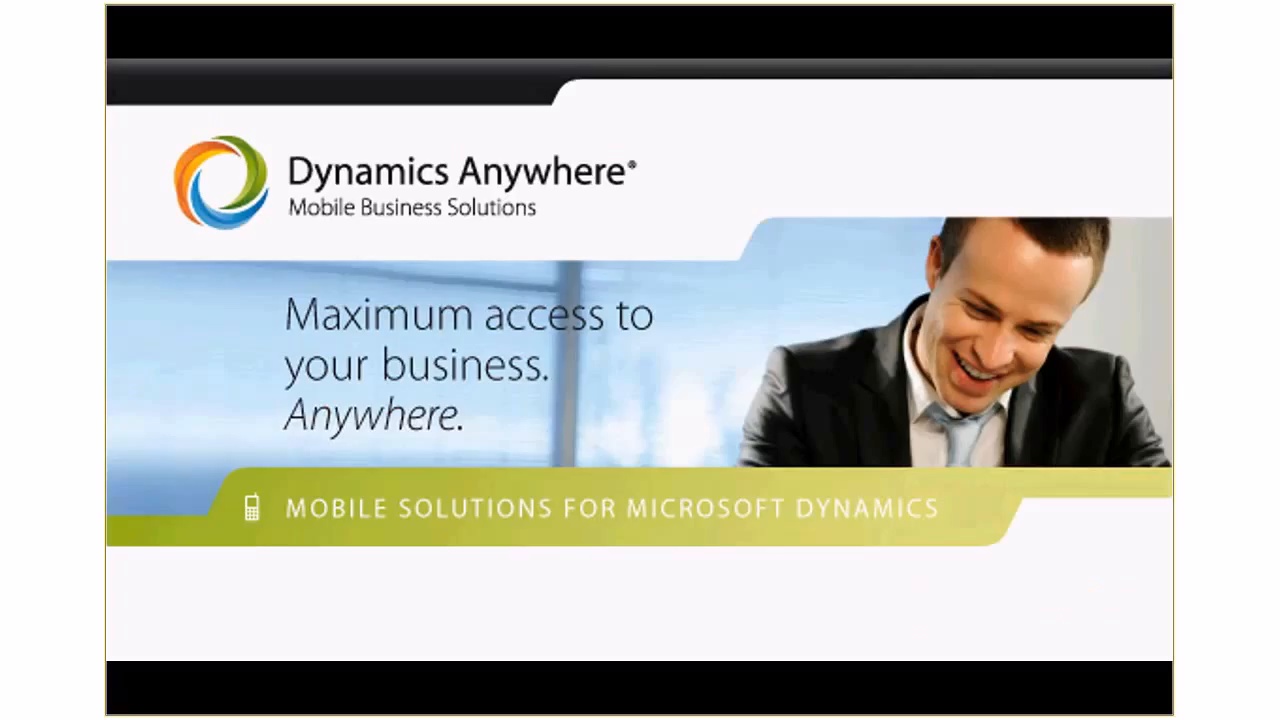